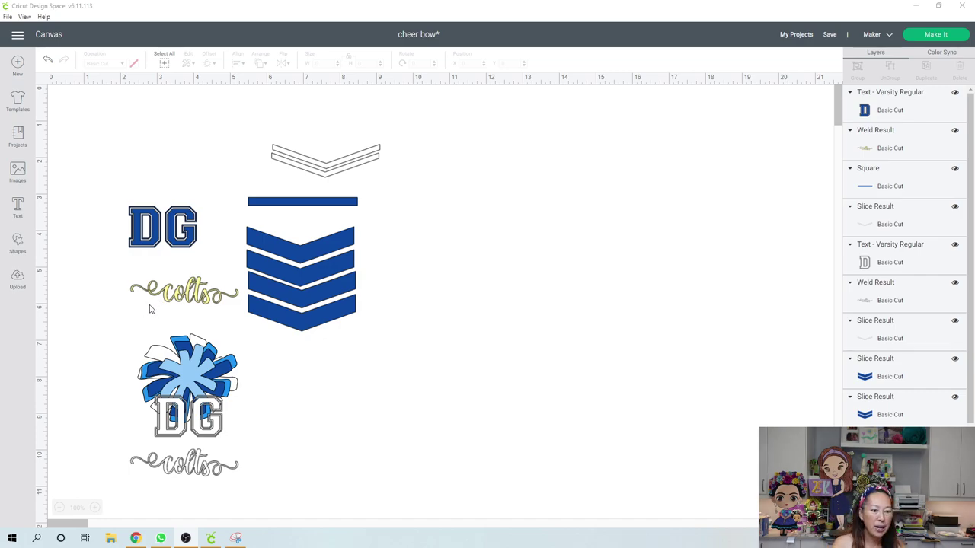
# Place the yellow "colts" script over the lower part of the blue DG letters and send it to the front.
pyautogui.click(176, 284)
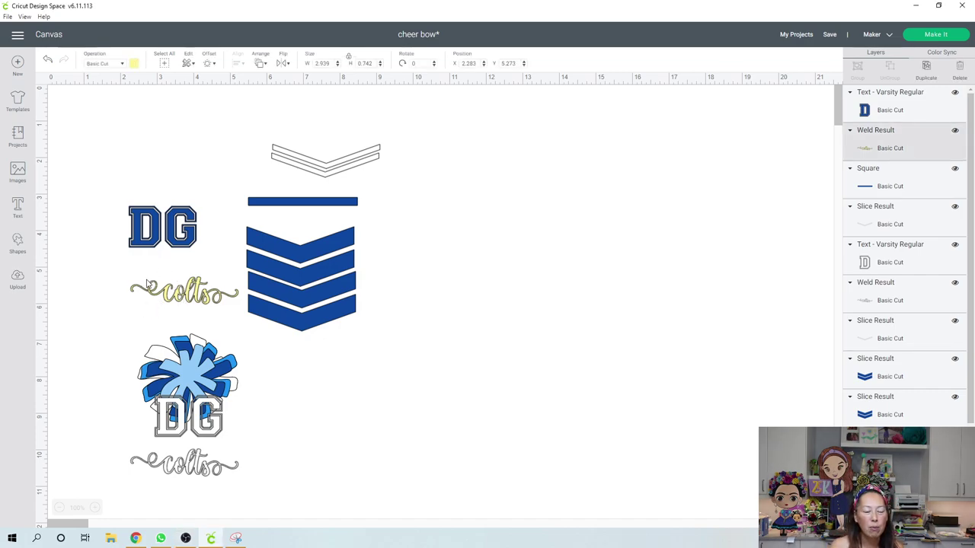
pyautogui.moveTo(195, 295); pyautogui.dragTo(197, 270)
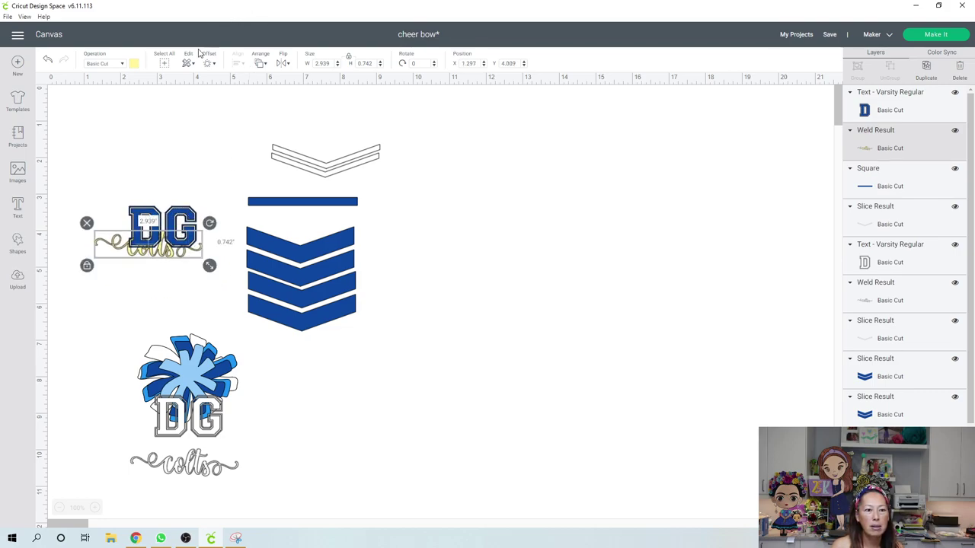
pyautogui.click(260, 64)
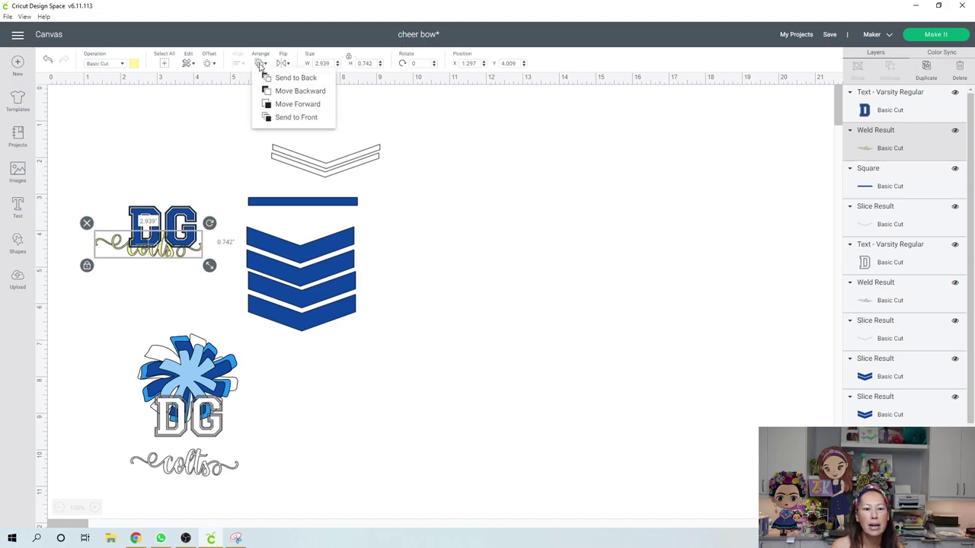
pyautogui.click(282, 118)
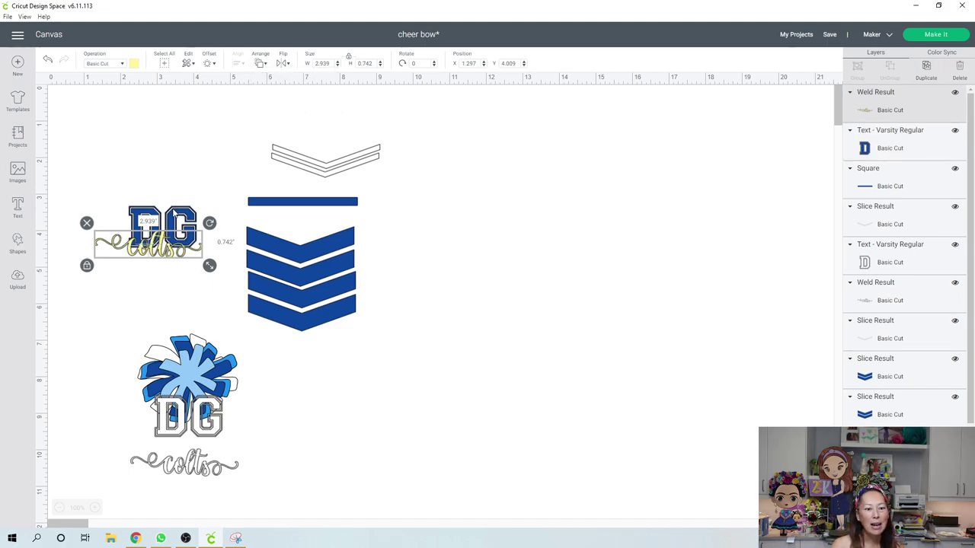
pyautogui.click(175, 215)
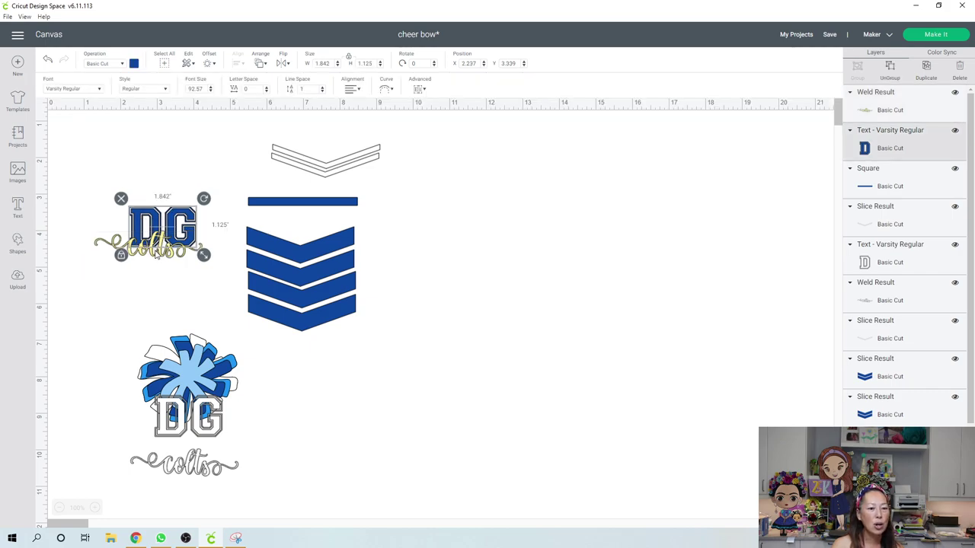
pyautogui.click(156, 257)
pyautogui.moveTo(156, 257); pyautogui.dragTo(164, 258)
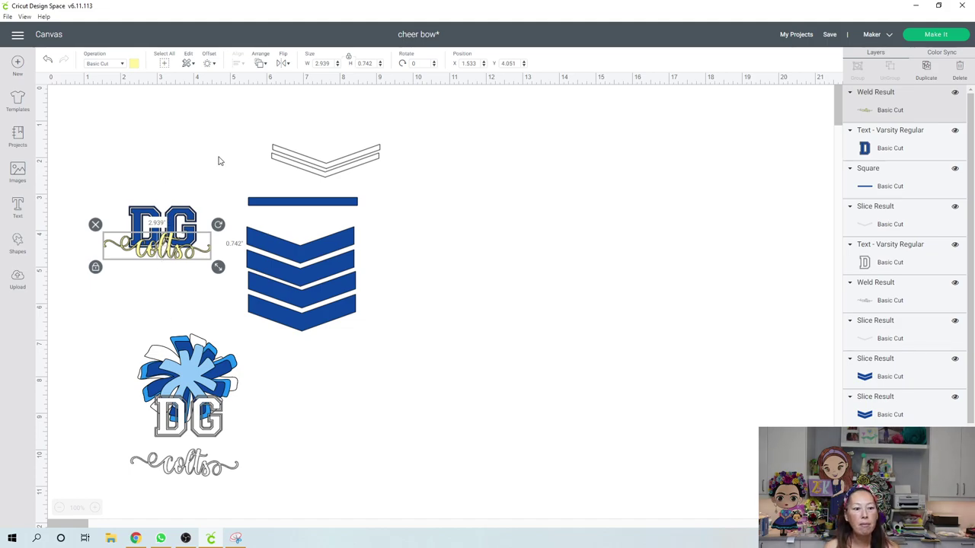
pyautogui.click(122, 179)
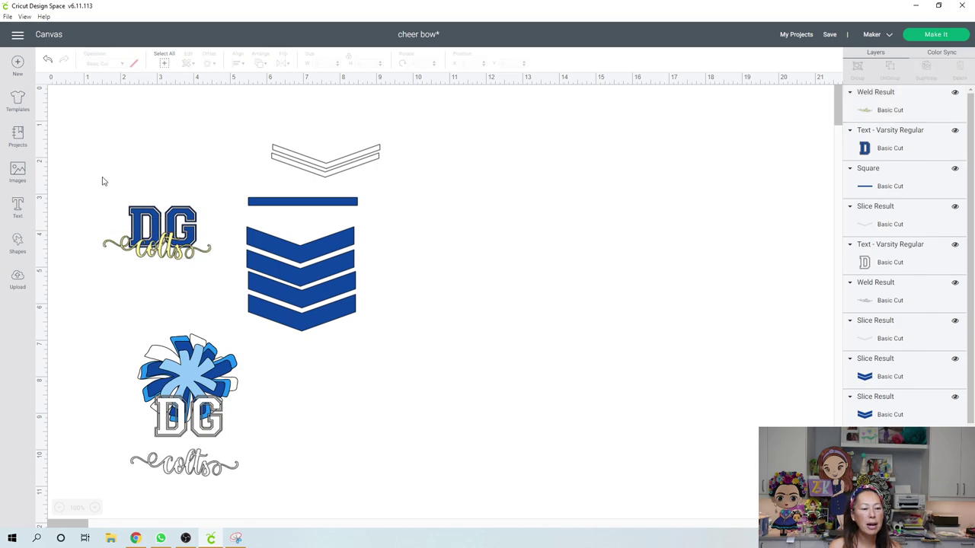
# Start a new text object, search the fonts for "varsity" and choose Varsity Regular.
pyautogui.click(17, 205)
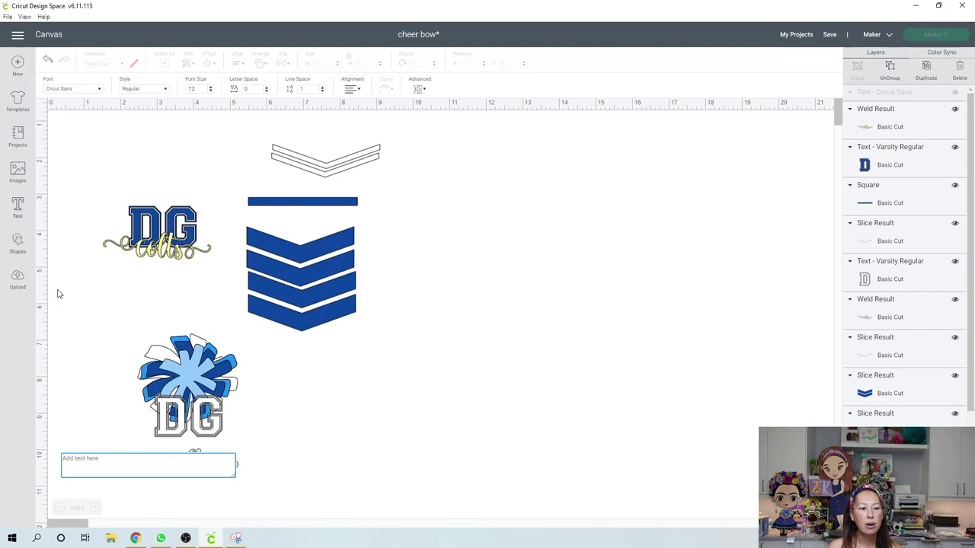
pyautogui.click(99, 91)
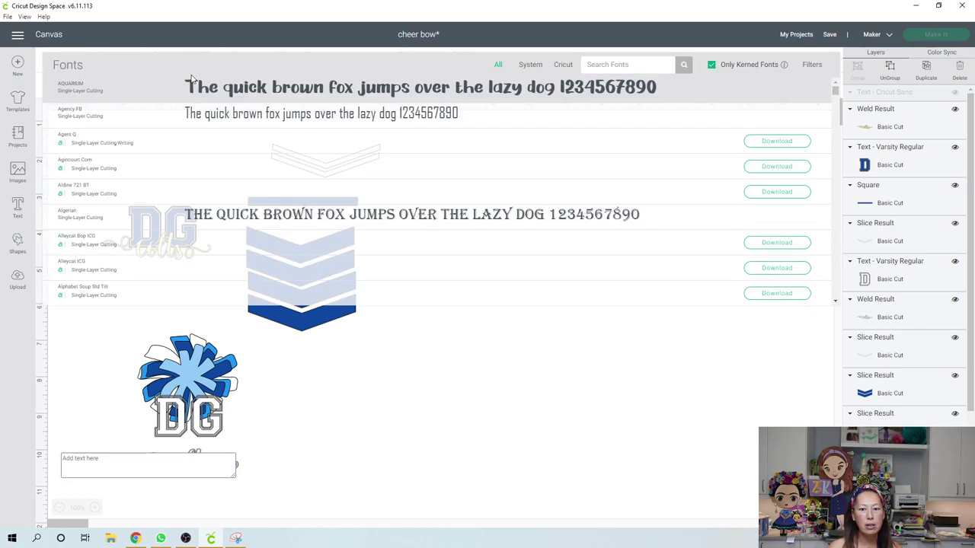
pyautogui.click(606, 64)
pyautogui.write('va')
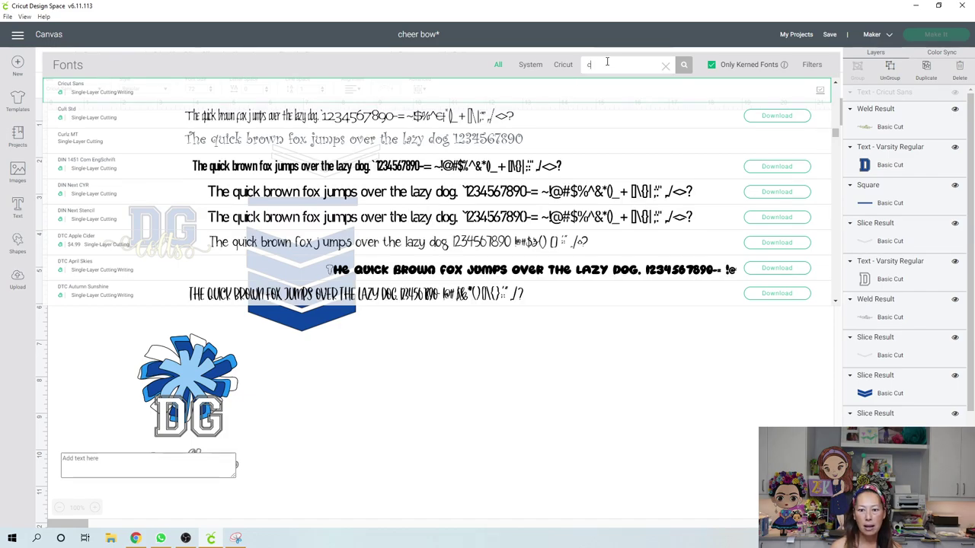
pyautogui.write('rsity')
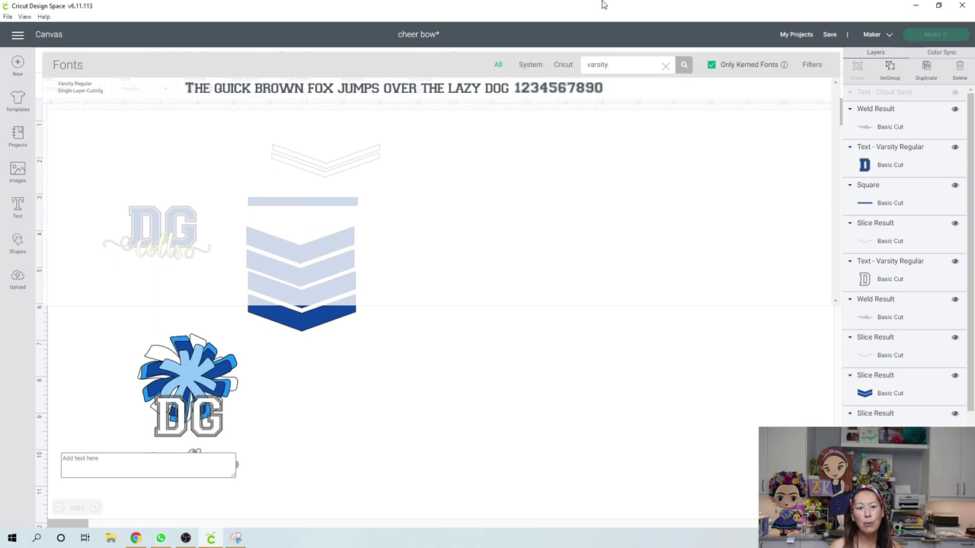
pyautogui.click(537, 92)
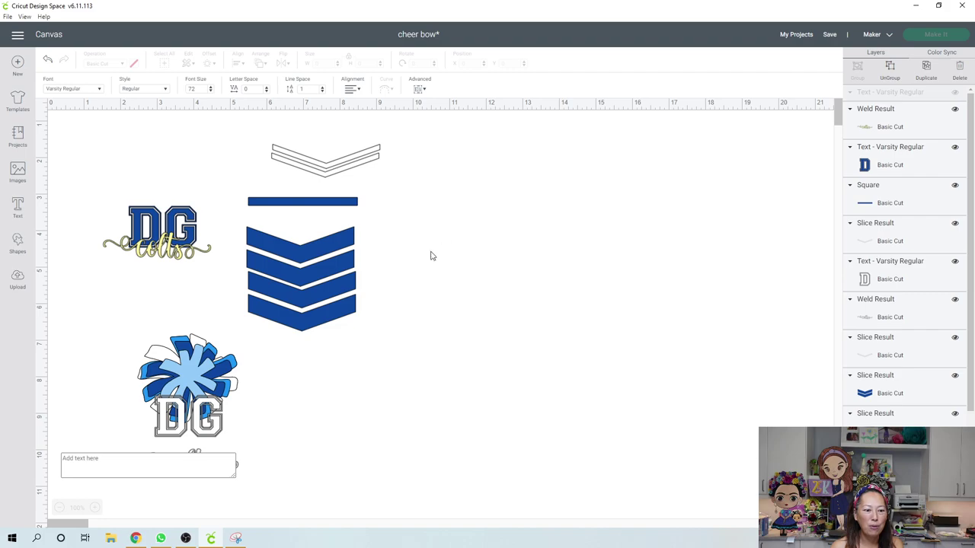
# Enter DG as the text, move it into the empty area beside the blue chevrons and enlarge it to about 4.84 by 2.96 inches.
pyautogui.click(113, 468)
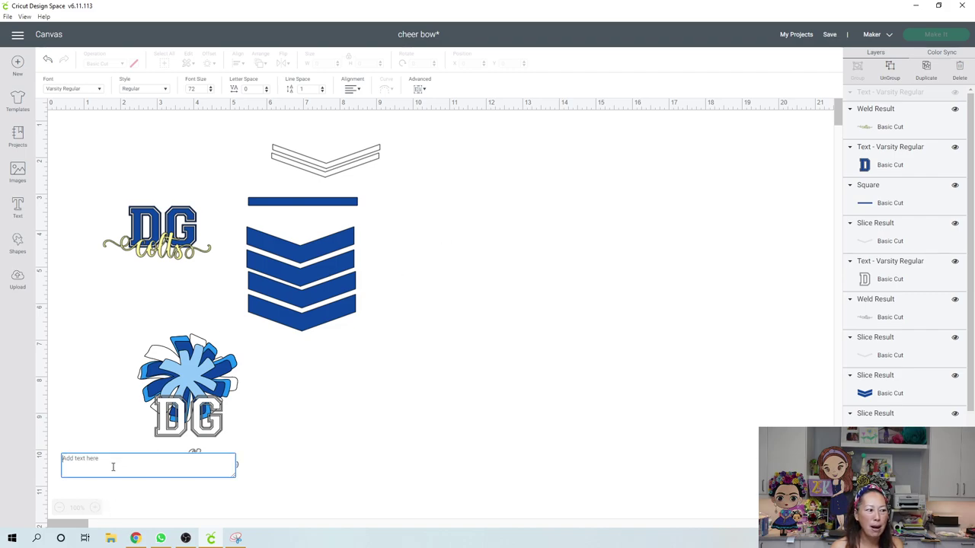
pyautogui.write('DG')
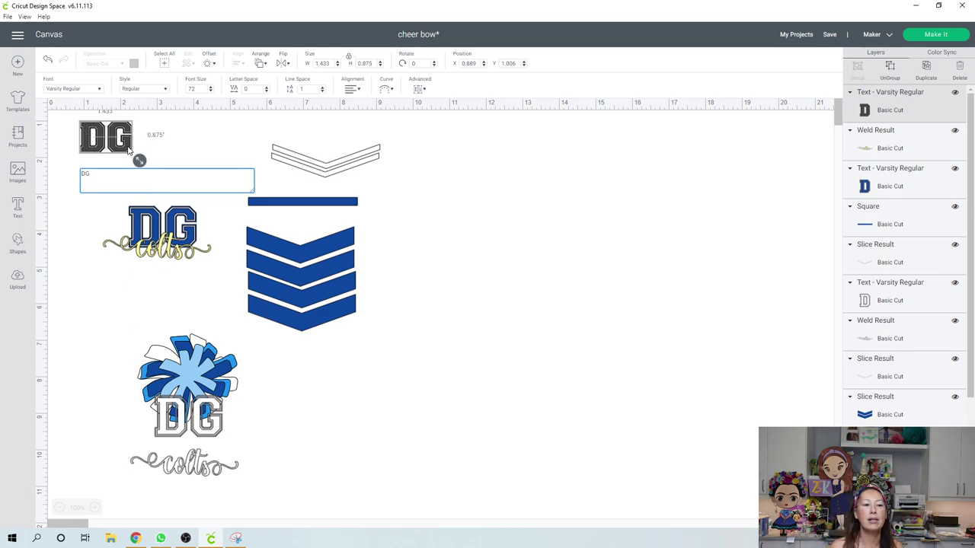
pyautogui.moveTo(129, 152); pyautogui.dragTo(632, 320)
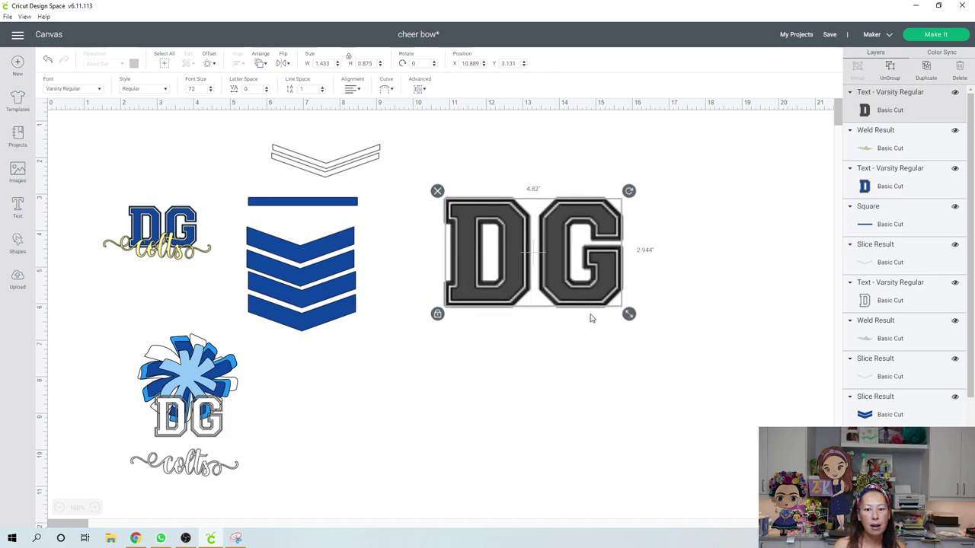
pyautogui.click(533, 388)
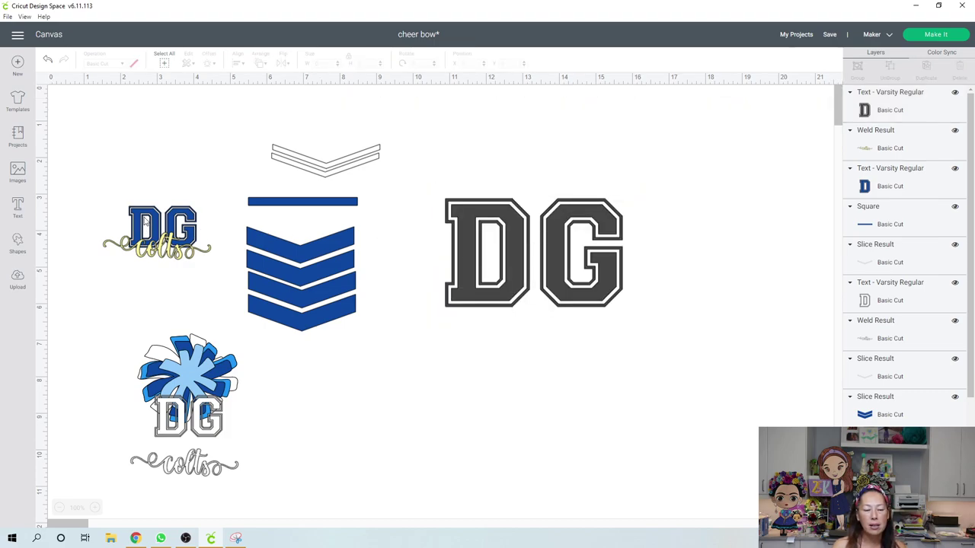
# Select the blue DG and the yellow "colts" script together and rotate them counterclockwise to about 348.31 degrees.
pyautogui.click(146, 221)
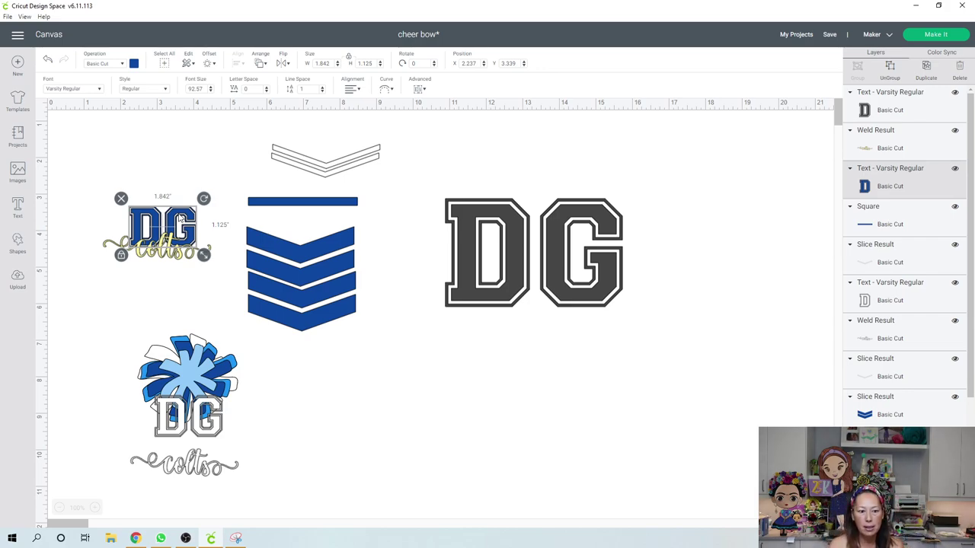
pyautogui.click(161, 260)
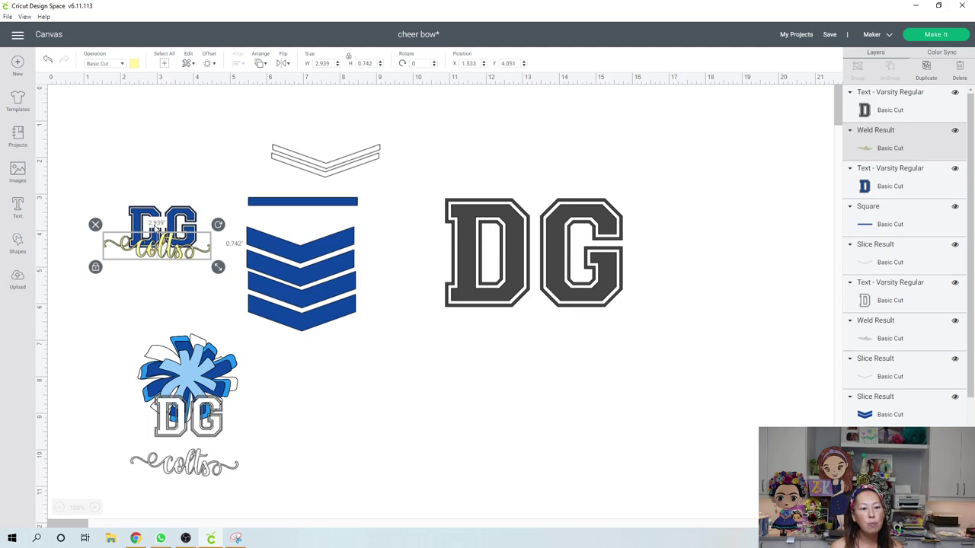
pyautogui.click(118, 187)
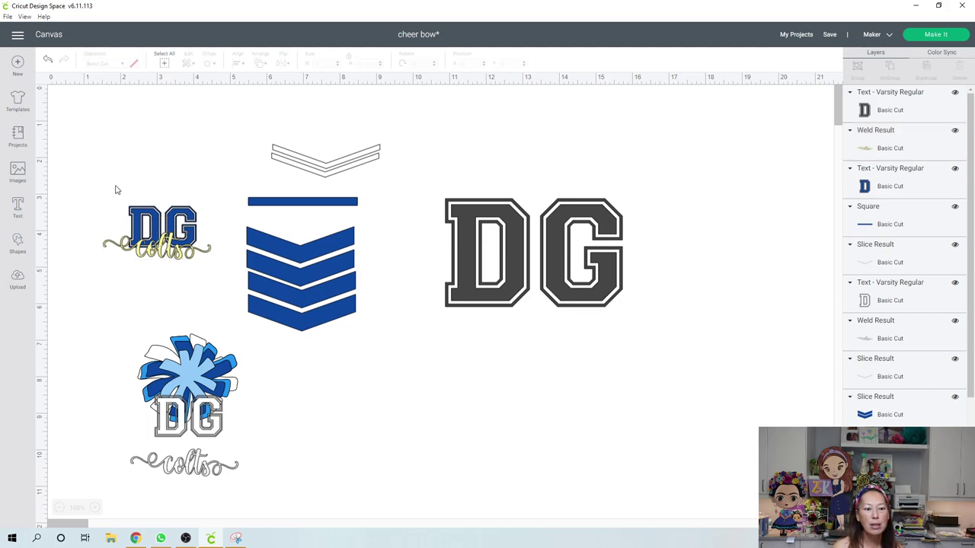
pyautogui.moveTo(115, 185); pyautogui.dragTo(201, 260)
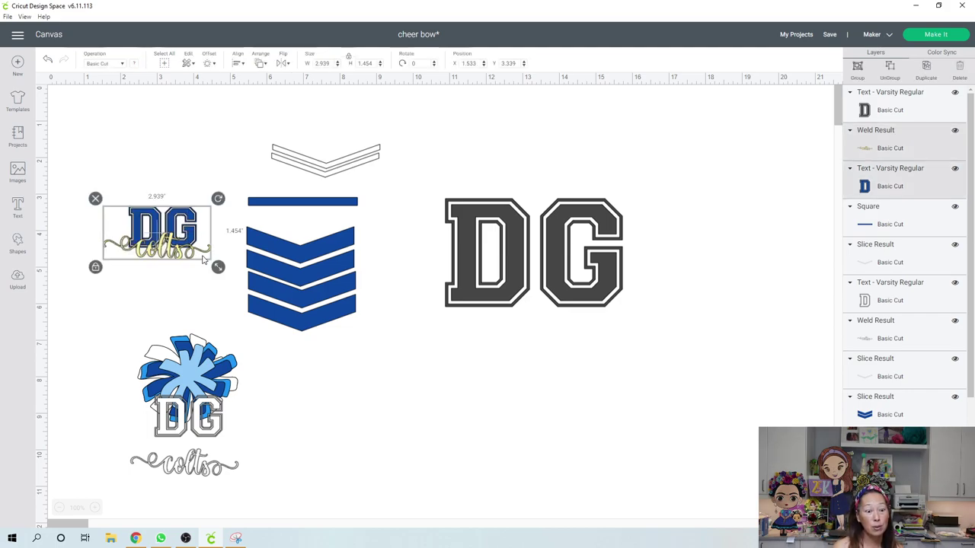
pyautogui.moveTo(219, 198)
pyautogui.mouseDown()
pyautogui.moveTo(227, 217)
pyautogui.moveTo(222, 199)
pyautogui.mouseUp()
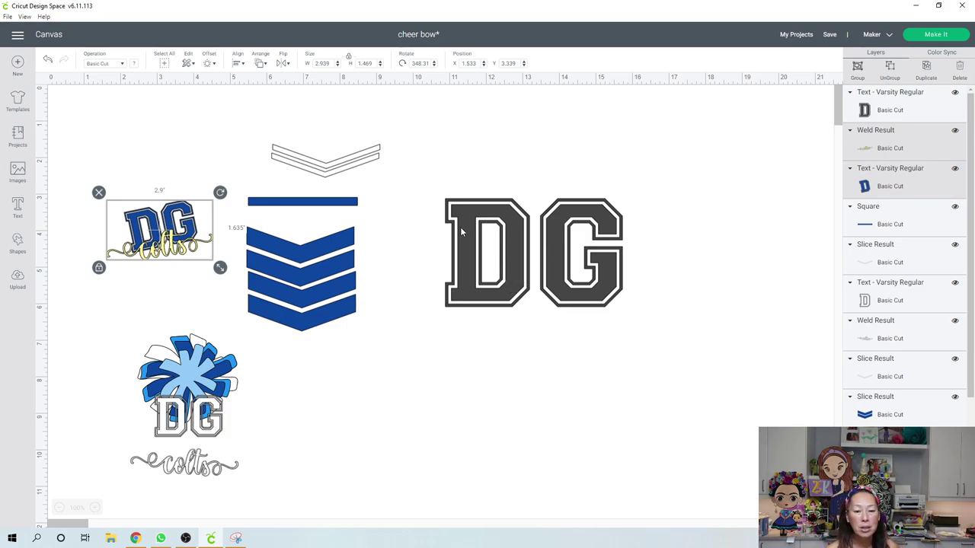
# Move the large dark DG farther up and right, and start a new text object in the Haniberryku font.
pyautogui.click(556, 237)
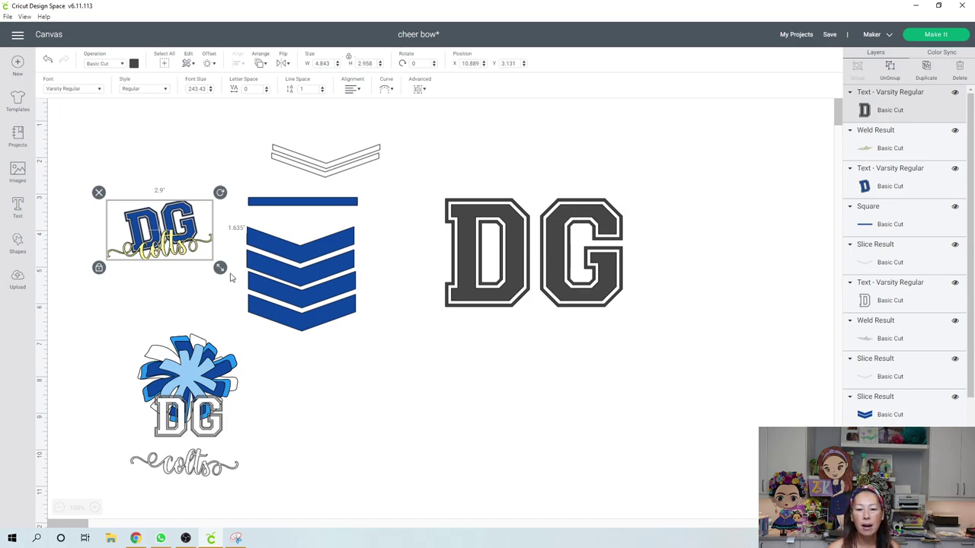
pyautogui.click(17, 207)
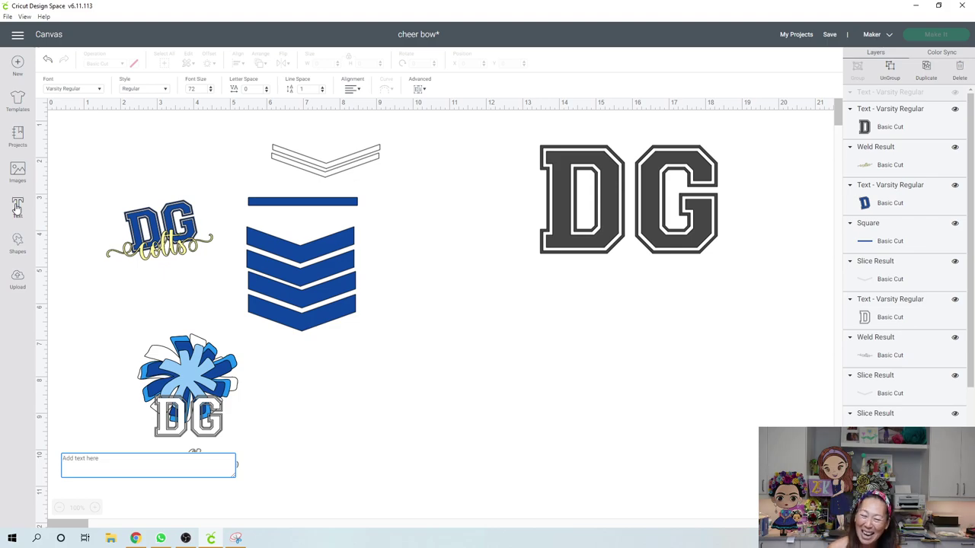
pyautogui.click(96, 90)
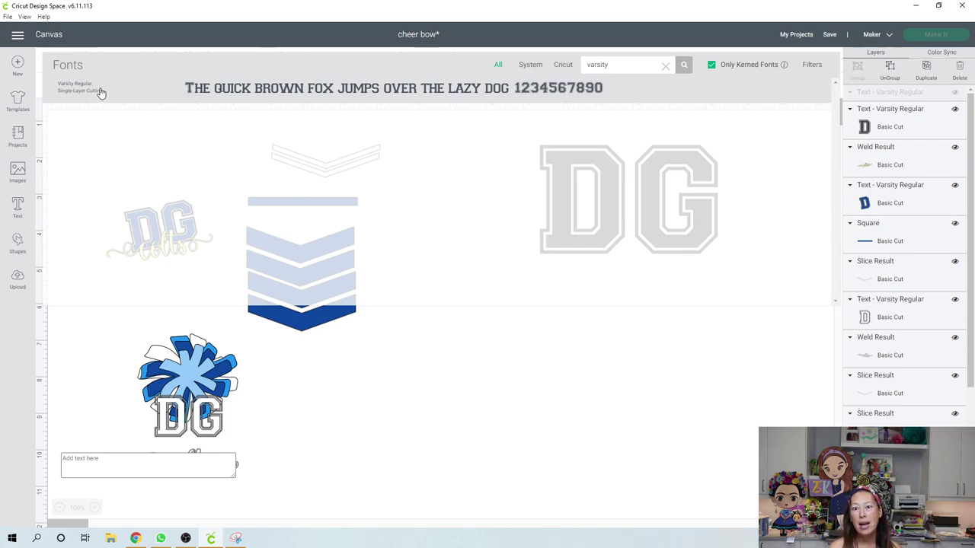
pyautogui.doubleClick(615, 65)
pyautogui.write('han')
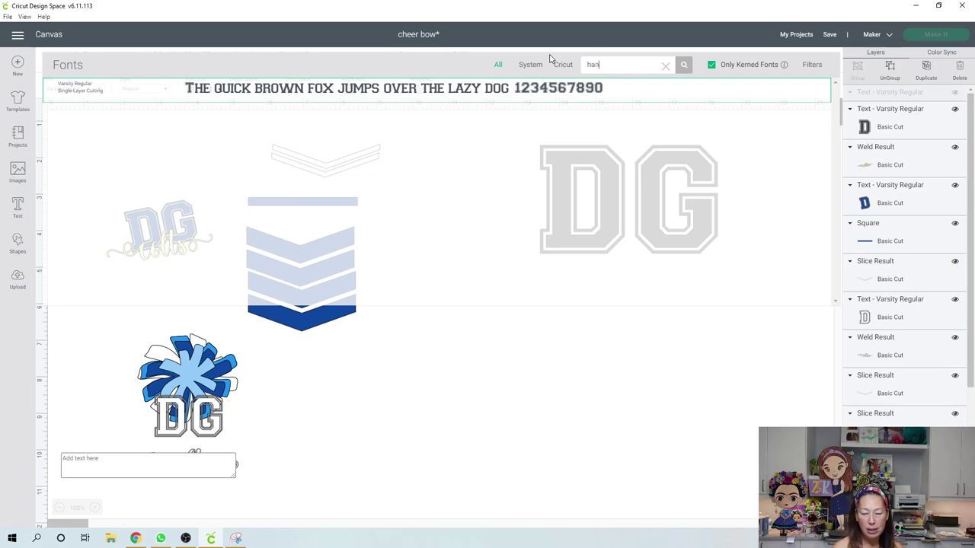
pyautogui.write('iberryku')
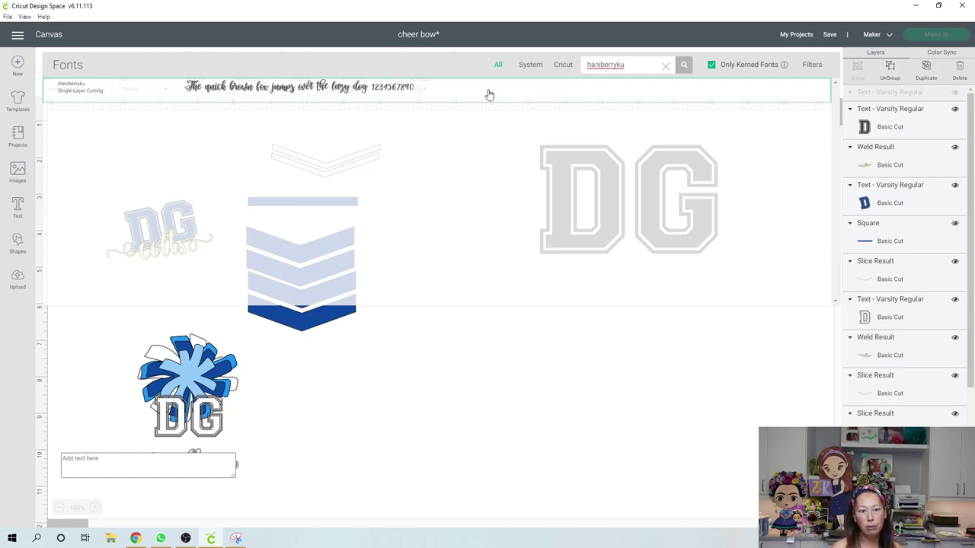
pyautogui.click(392, 88)
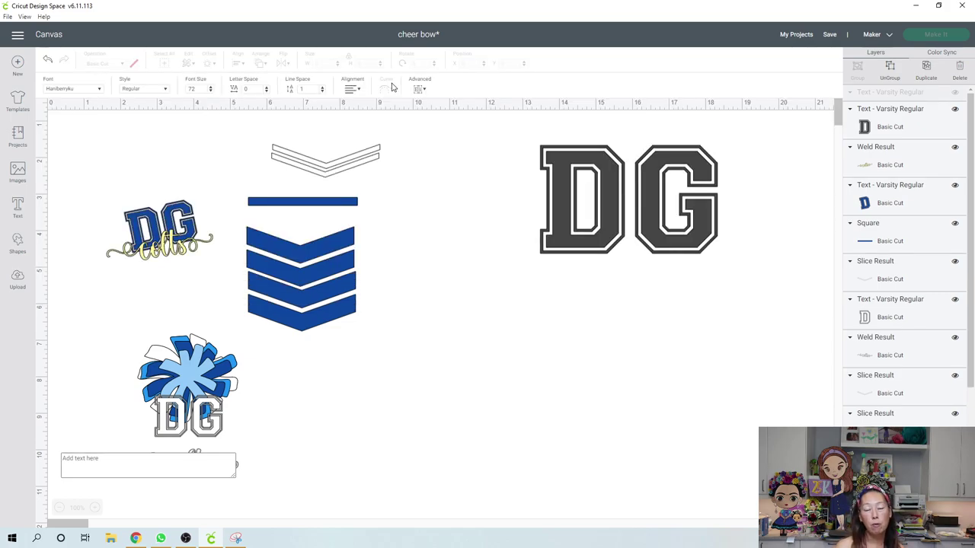
# Enter "colts" as the text and enlarge it to about 4.62 by 3 inches below the large dark DG.
pyautogui.click(206, 471)
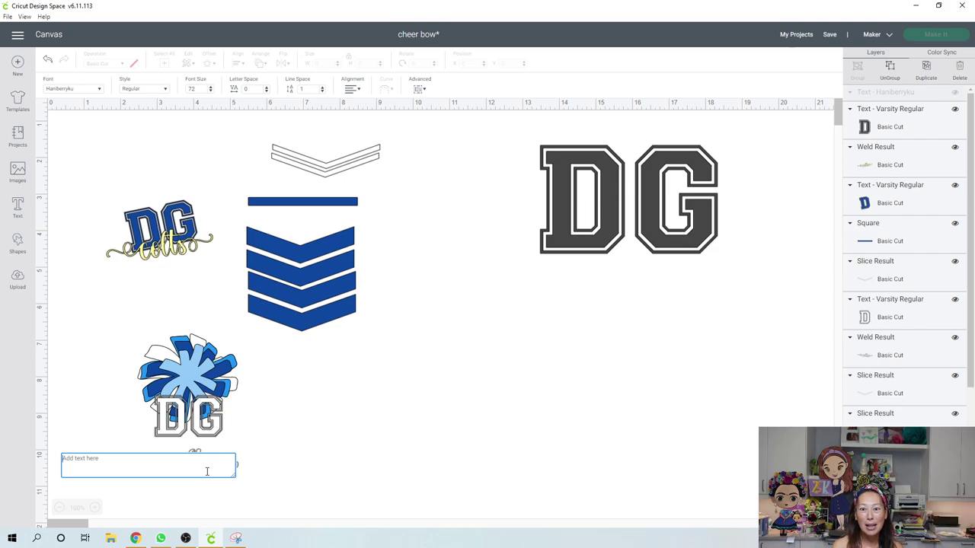
pyautogui.write('colts')
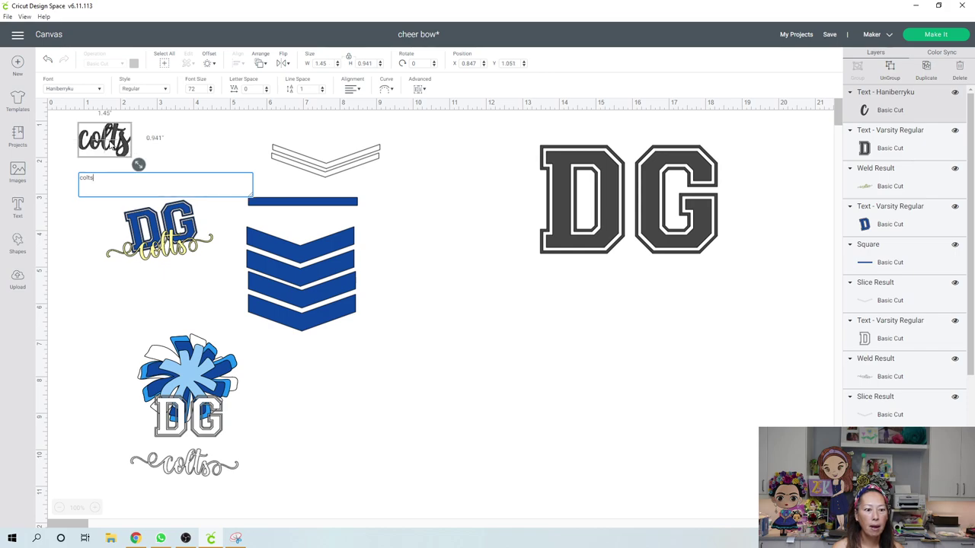
pyautogui.moveTo(131, 152); pyautogui.dragTo(741, 401)
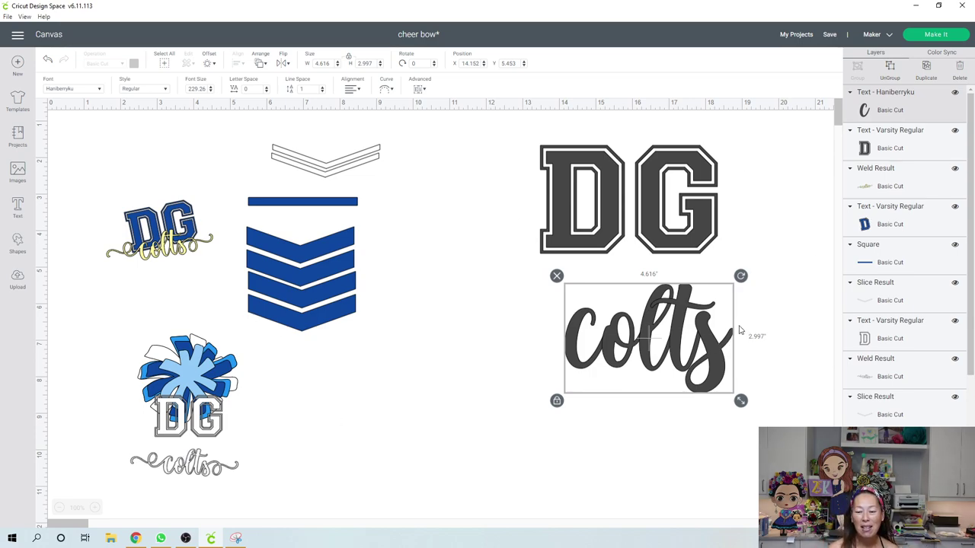
pyautogui.click(137, 541)
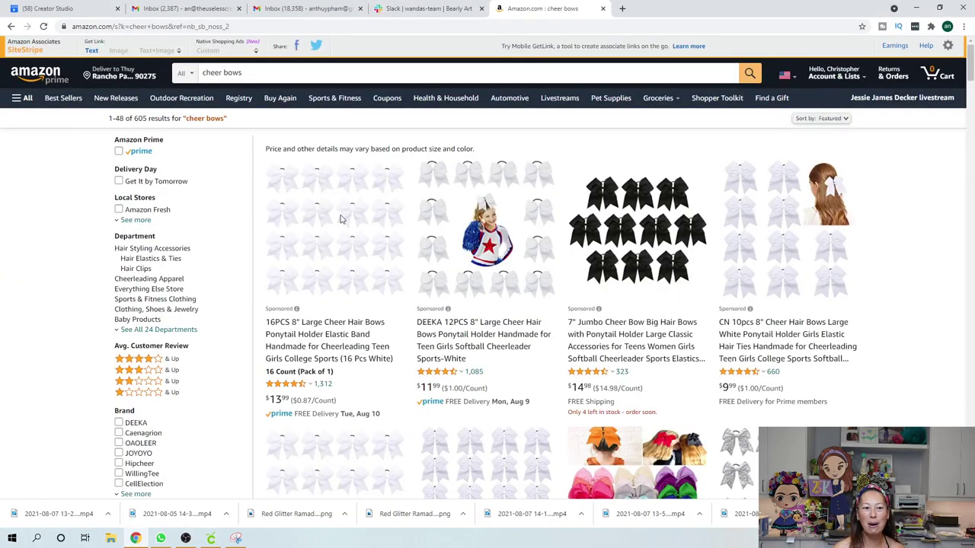
pyautogui.click(558, 32)
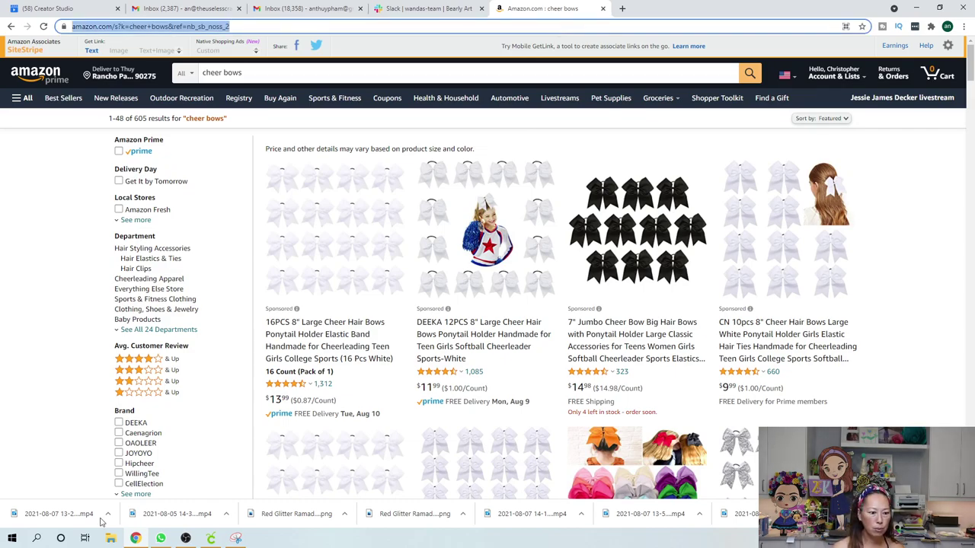
pyautogui.click(36, 539)
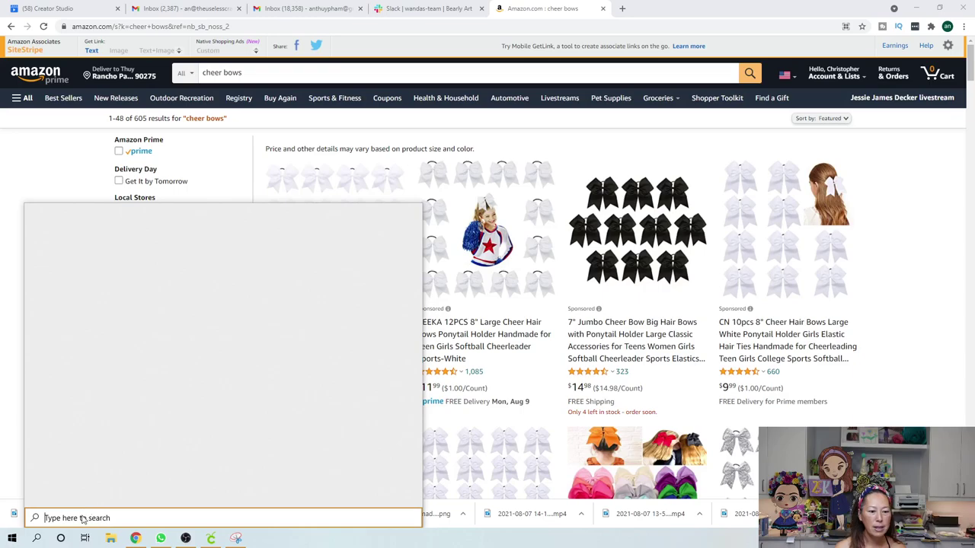
pyautogui.write('mian')
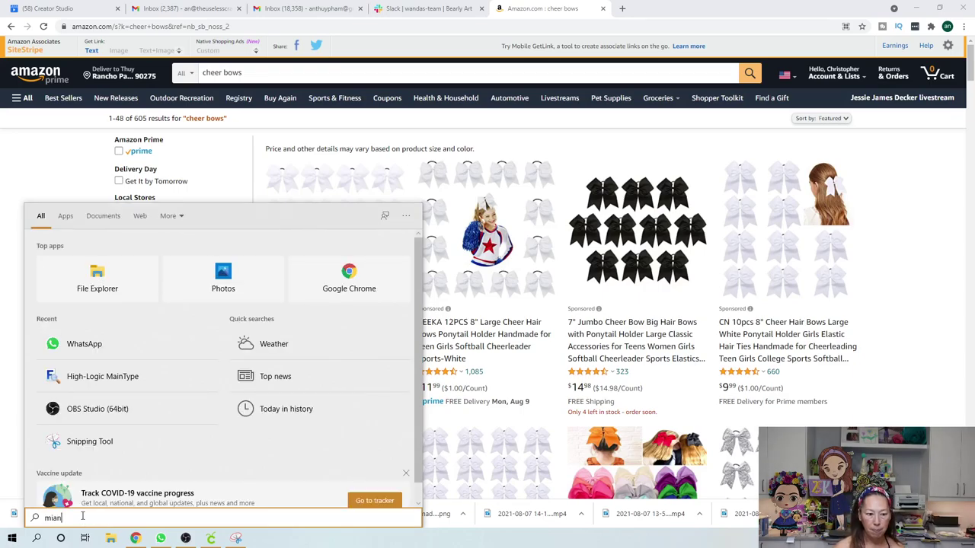
pyautogui.write('ty[')
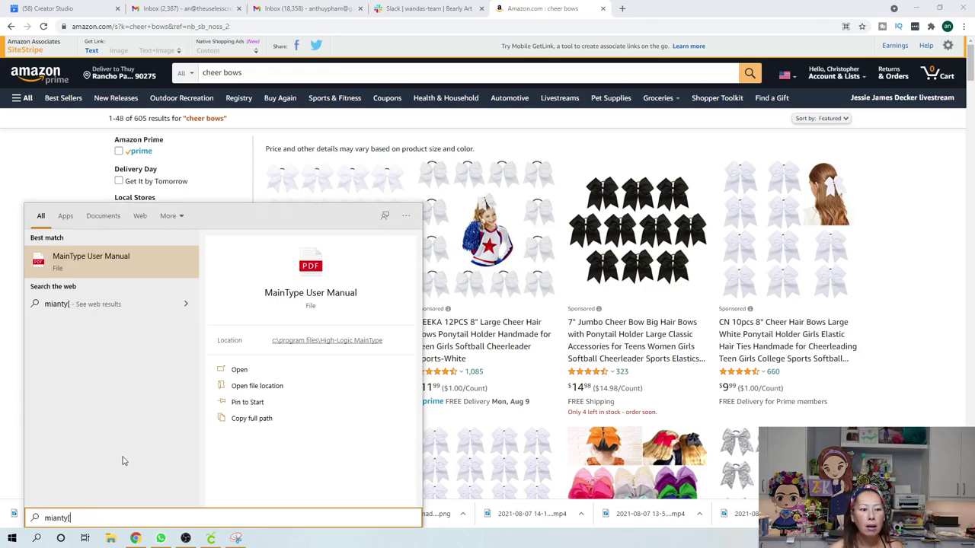
pyautogui.click(297, 427)
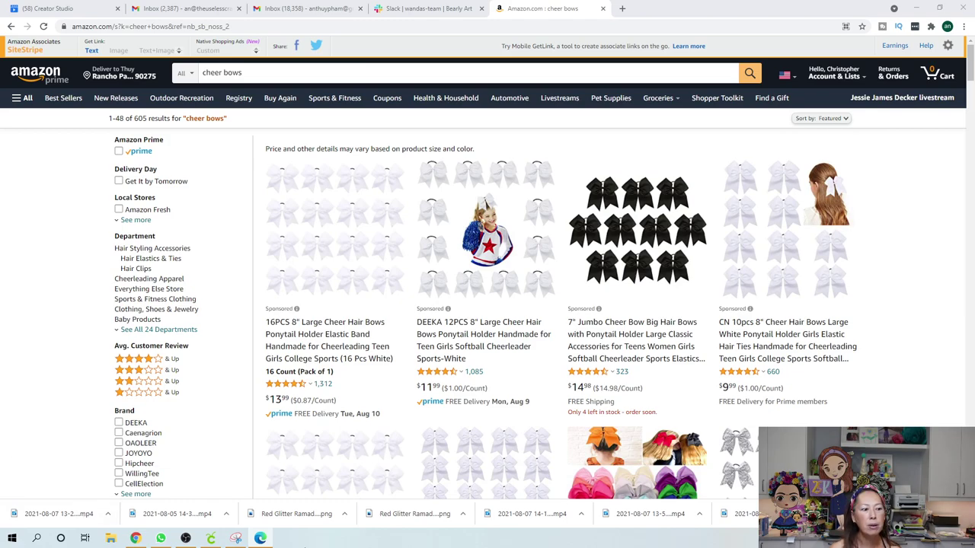
# Launch High-Logic MainType, continue with the free edition and close the Welcome dialog.
pyautogui.click(37, 539)
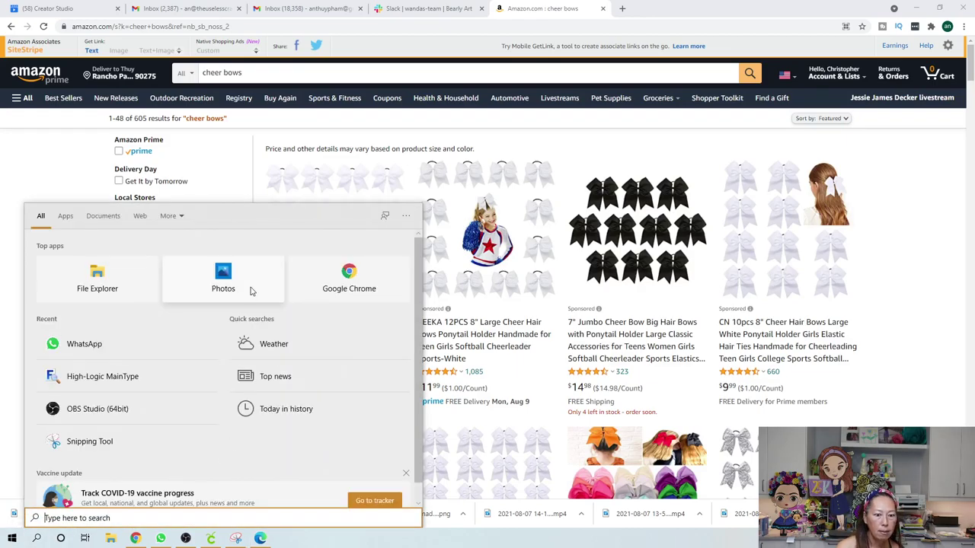
pyautogui.click(107, 384)
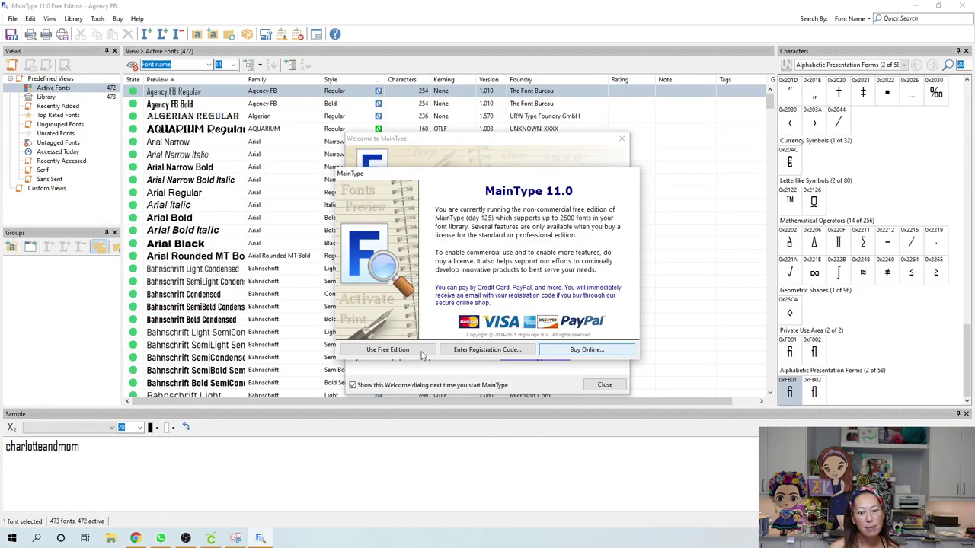
pyautogui.click(410, 352)
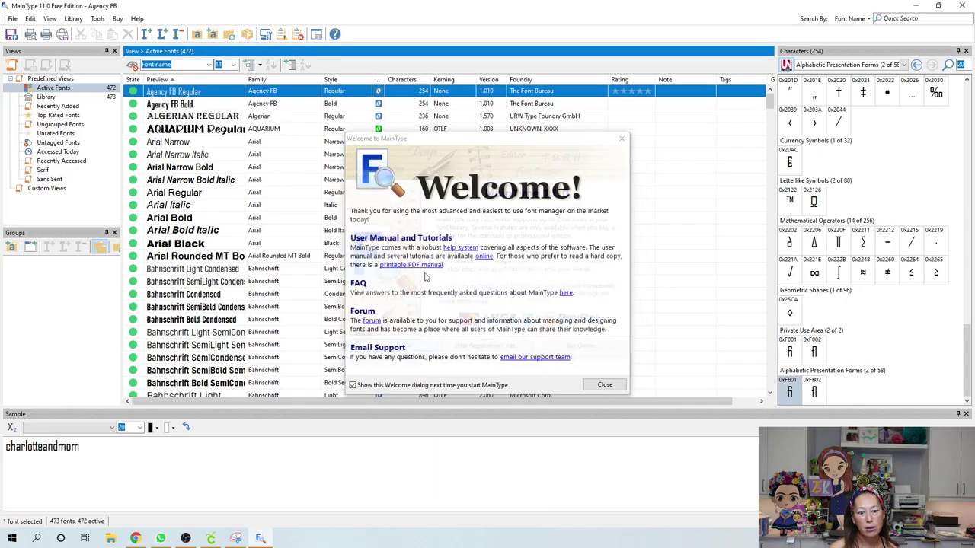
pyautogui.click(623, 140)
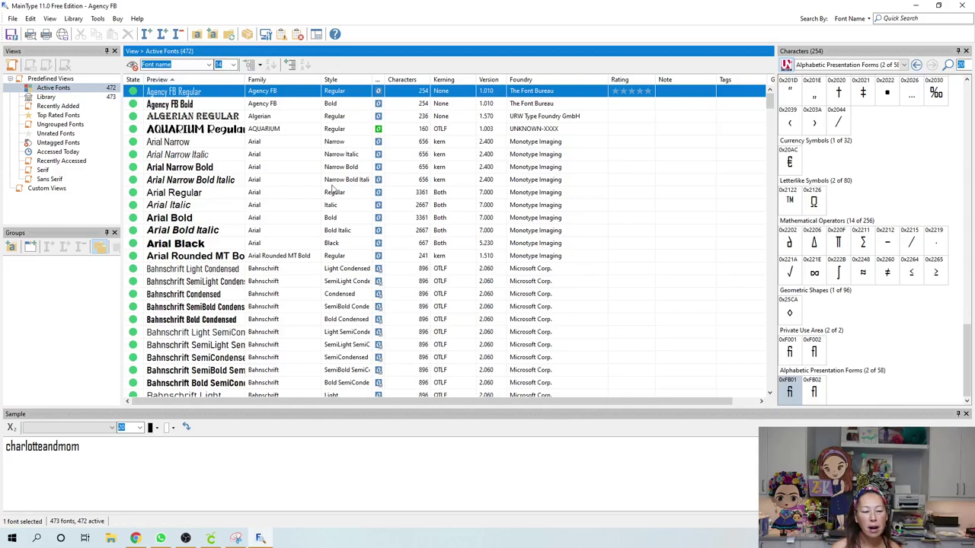
# Find the Haniberryku font in the active fonts and copy its swash c, character 0xF050.
pyautogui.moveTo(770, 114); pyautogui.dragTo(767, 223)
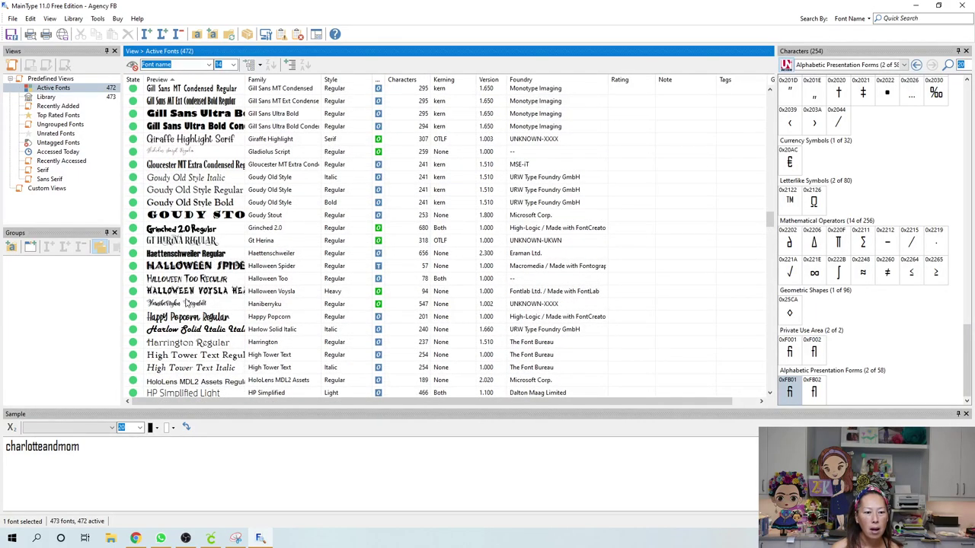
pyautogui.click(183, 302)
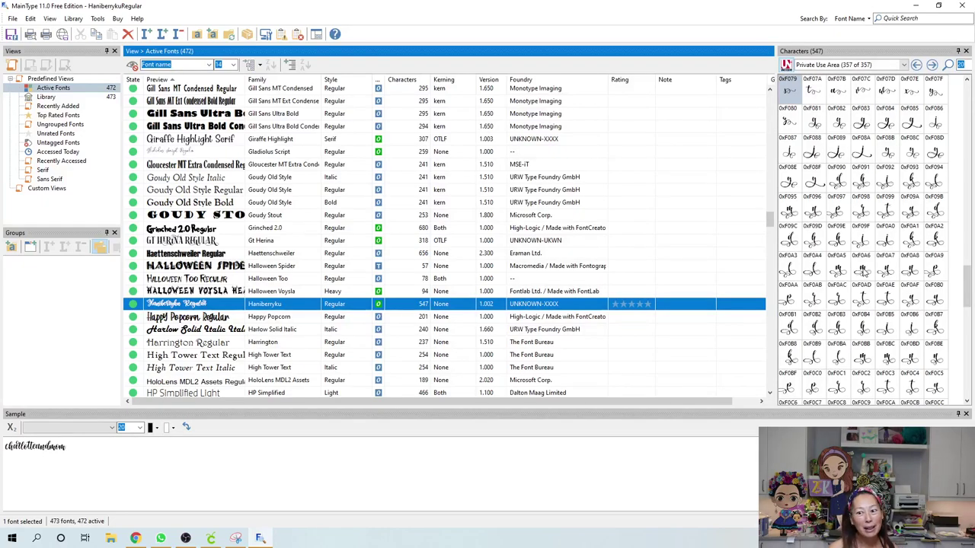
pyautogui.scroll(2, 848, 199)
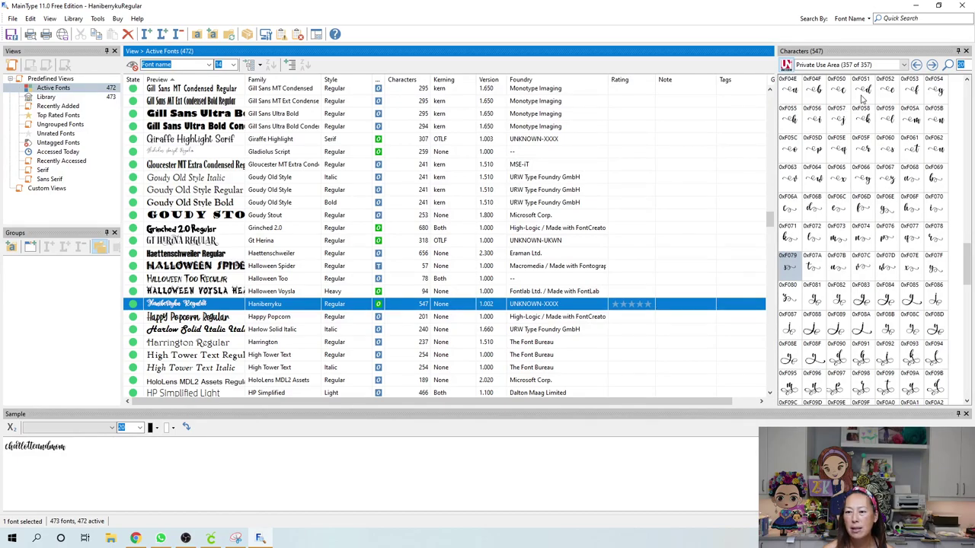
pyautogui.click(844, 99)
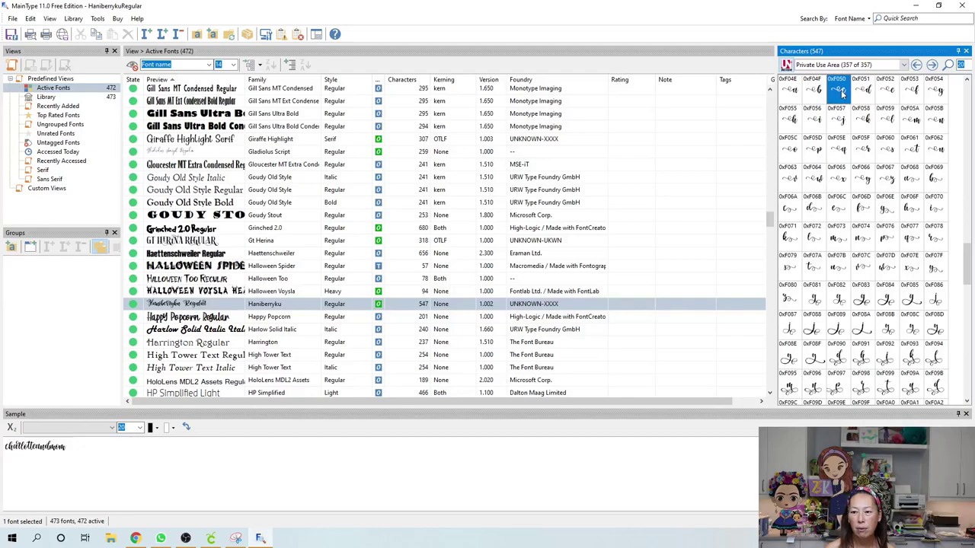
pyautogui.moveTo(842, 94)
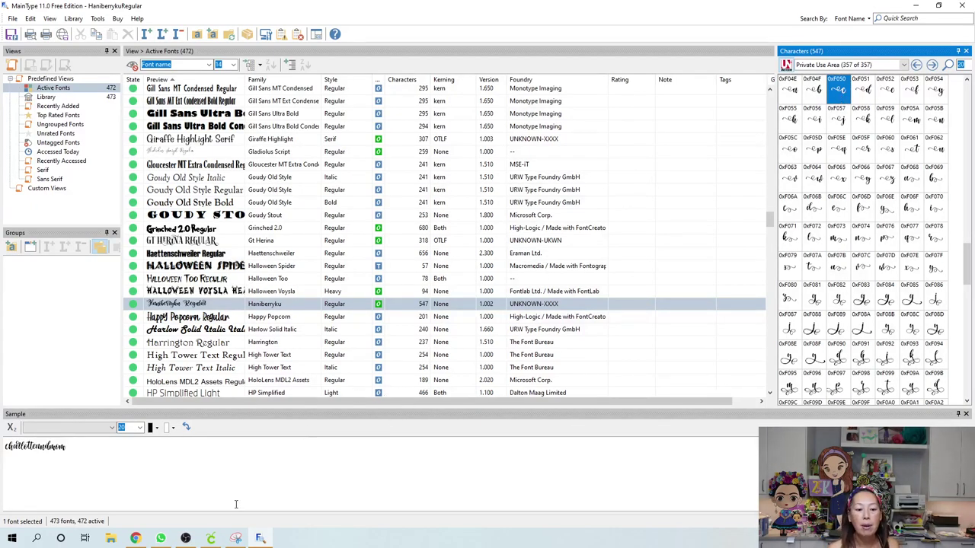
# Switch to Cricut Design Space, add the copied swash c as new text and enlarge it to about 4.25 by 1.97 inches below "colts".
pyautogui.click(211, 539)
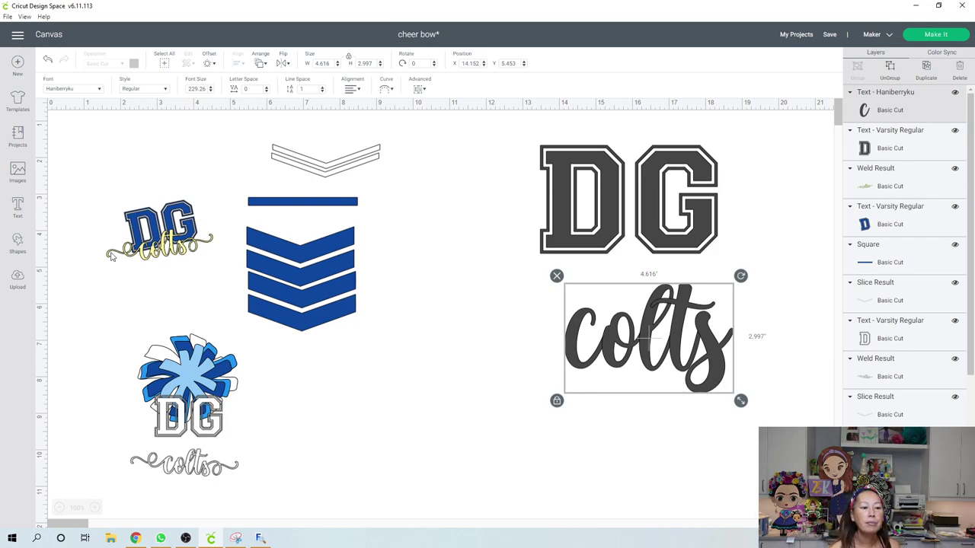
pyautogui.click(23, 219)
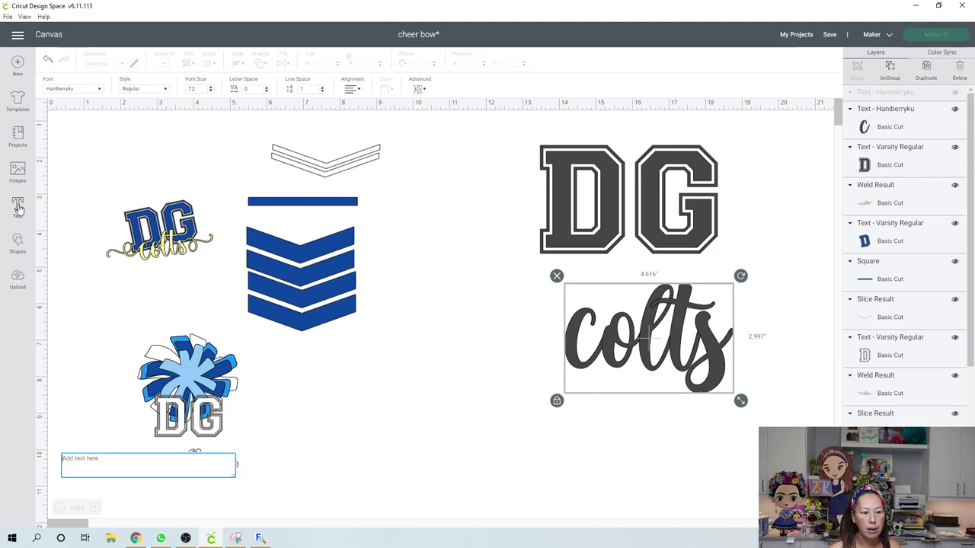
pyautogui.click(90, 463)
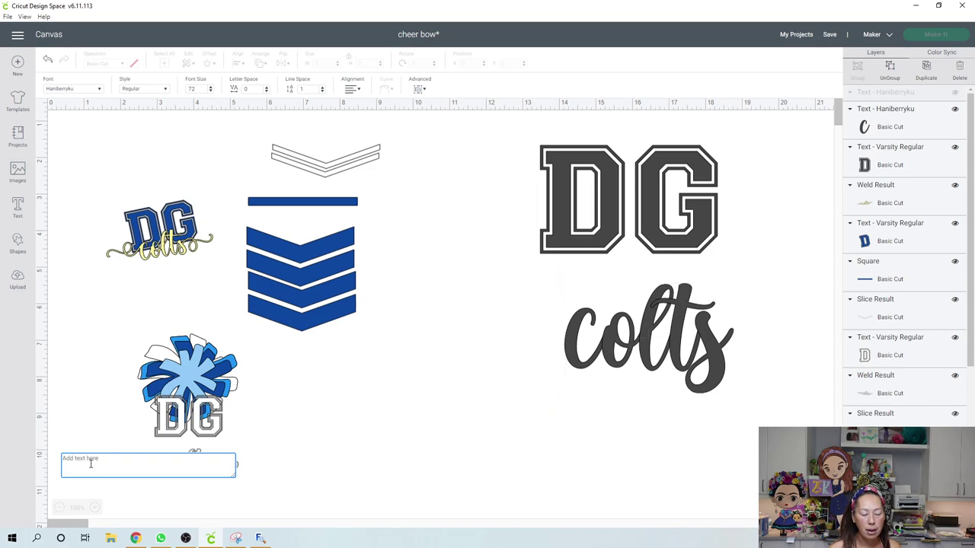
pyautogui.write('c')
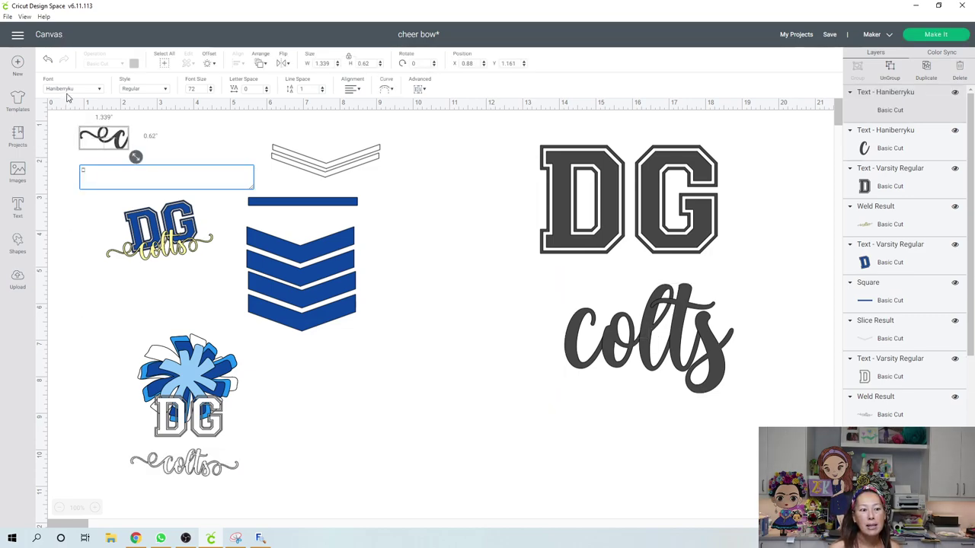
pyautogui.click(398, 419)
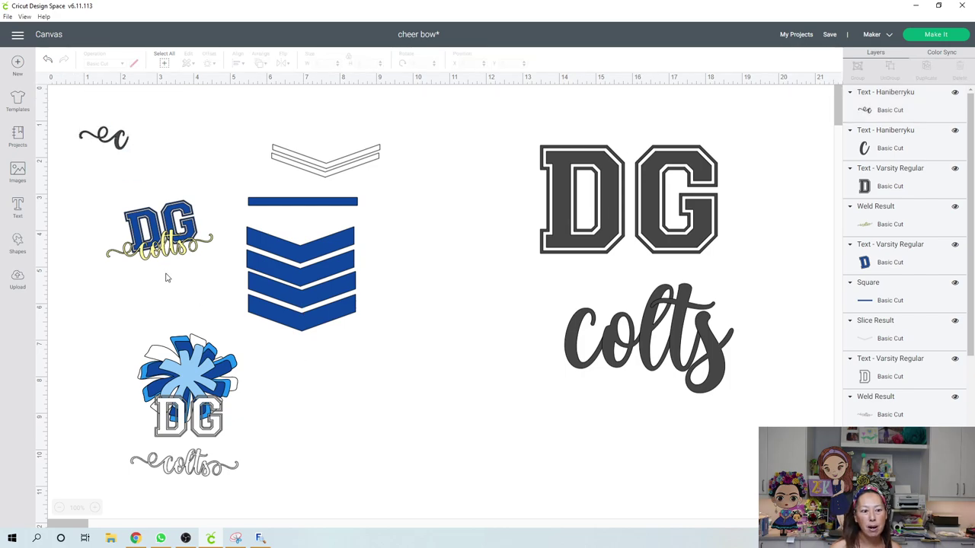
pyautogui.click(18, 206)
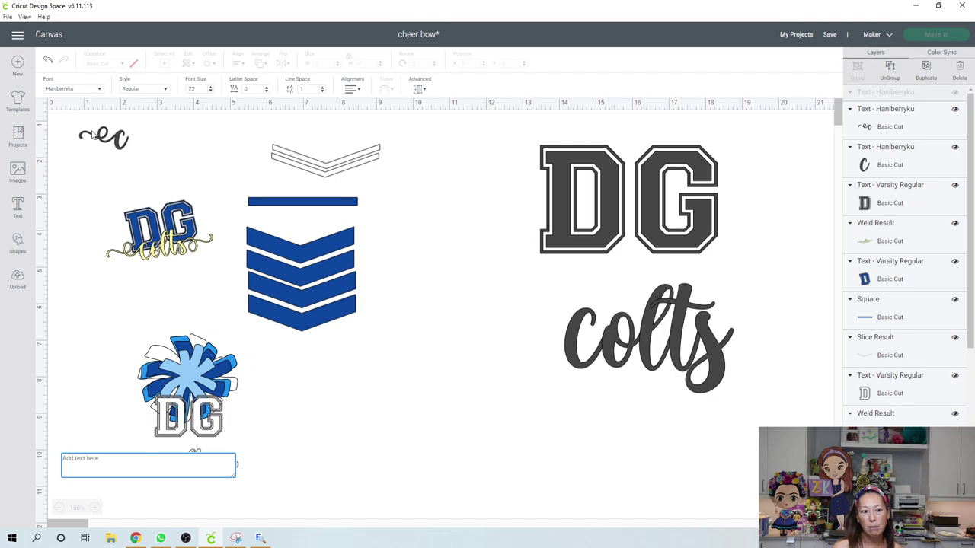
pyautogui.moveTo(120, 145); pyautogui.dragTo(559, 431)
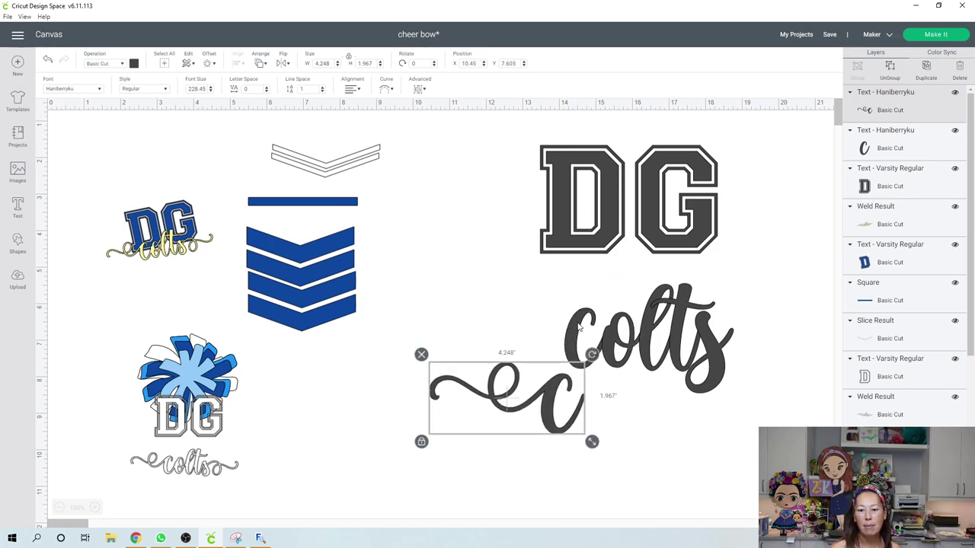
# Ungroup the large "colts" text, delete its plain c and move the swash c into its place.
pyautogui.click(579, 326)
pyautogui.click(888, 79)
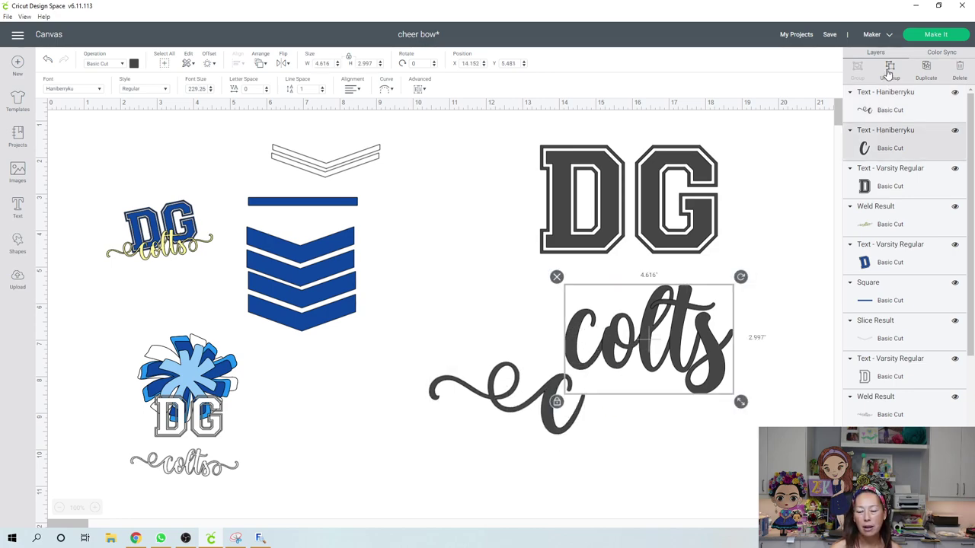
pyautogui.click(579, 323)
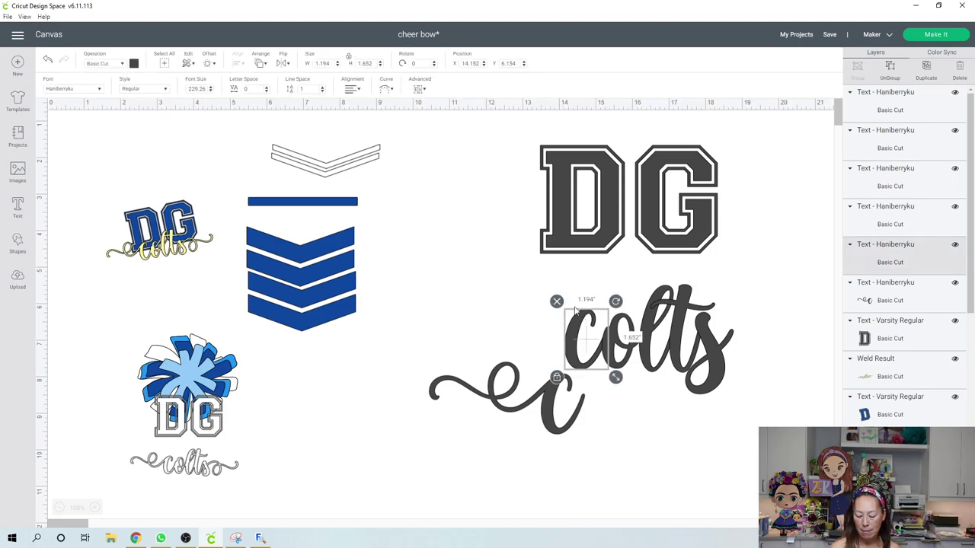
pyautogui.press('Delete')
pyautogui.moveTo(551, 412); pyautogui.dragTo(577, 357)
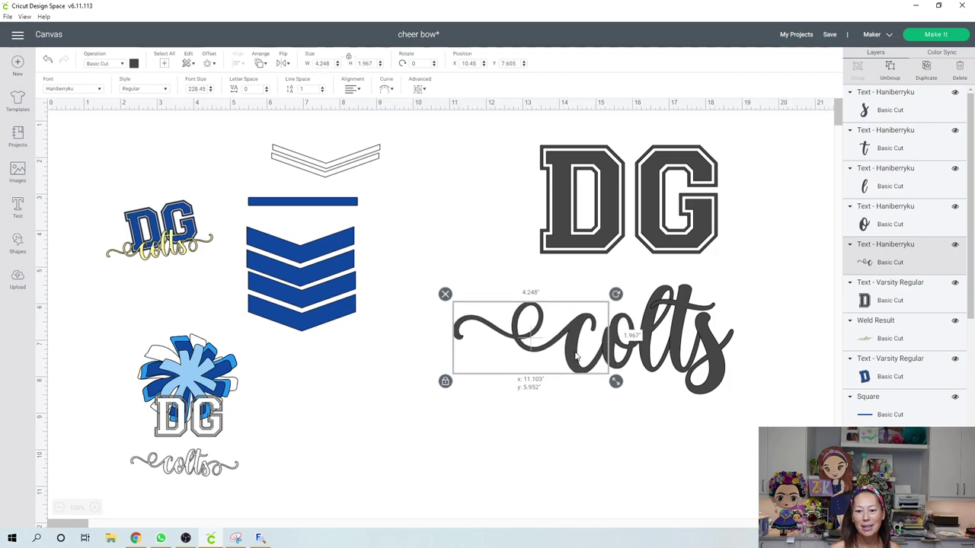
pyautogui.click(755, 371)
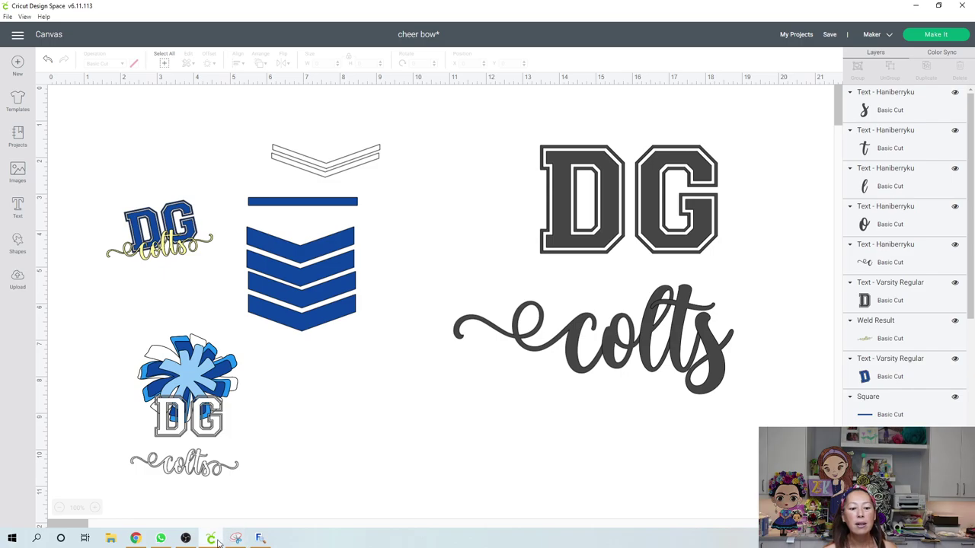
# Switch to MainType, browse the Haniberryku alternates including the swash m 0xF0BB, and copy the joined lt character 0xF11E.
pyautogui.click(260, 539)
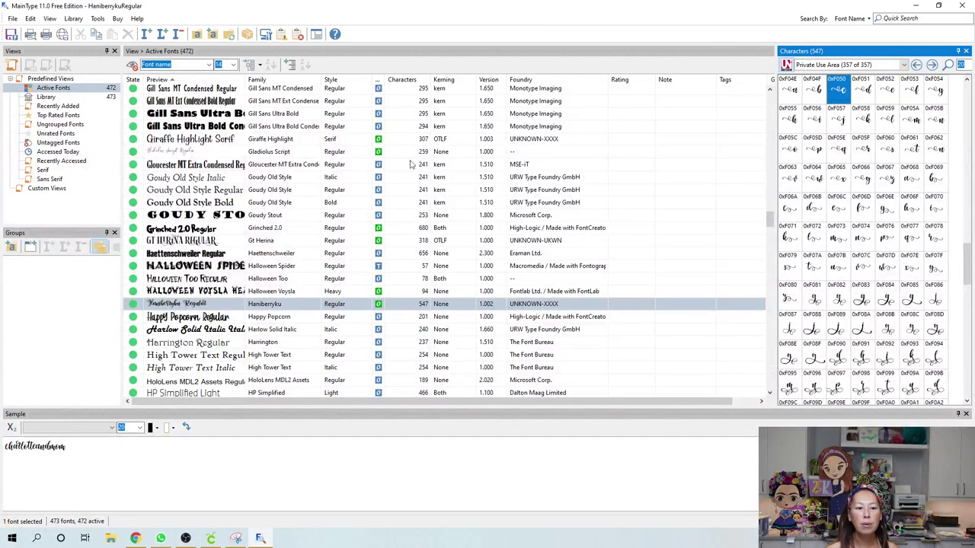
pyautogui.scroll(-2, 880, 232)
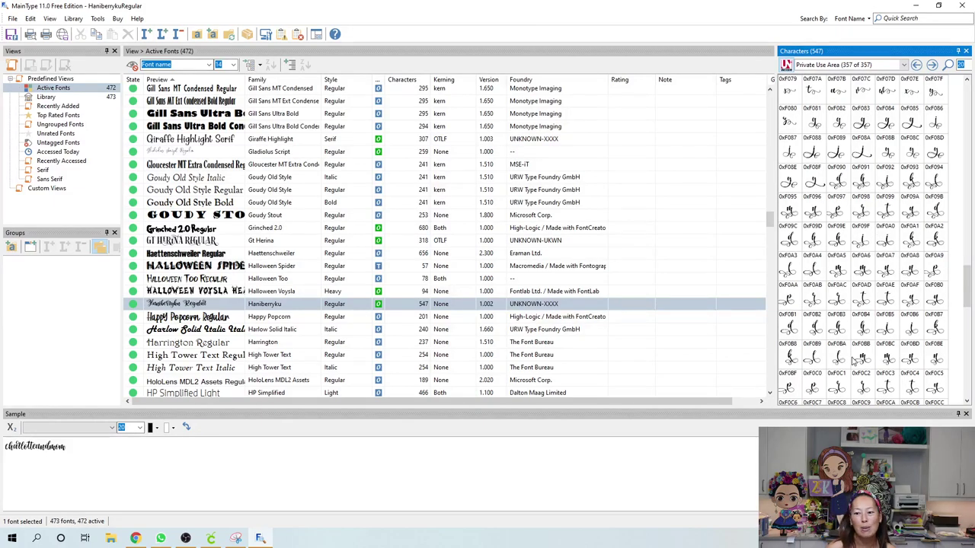
pyautogui.click(863, 364)
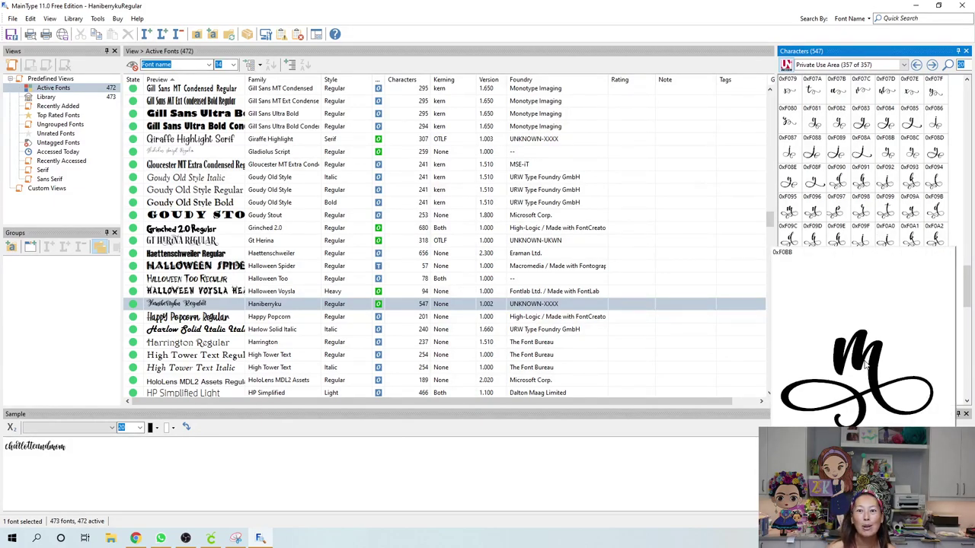
pyautogui.scroll(-2, 867, 304)
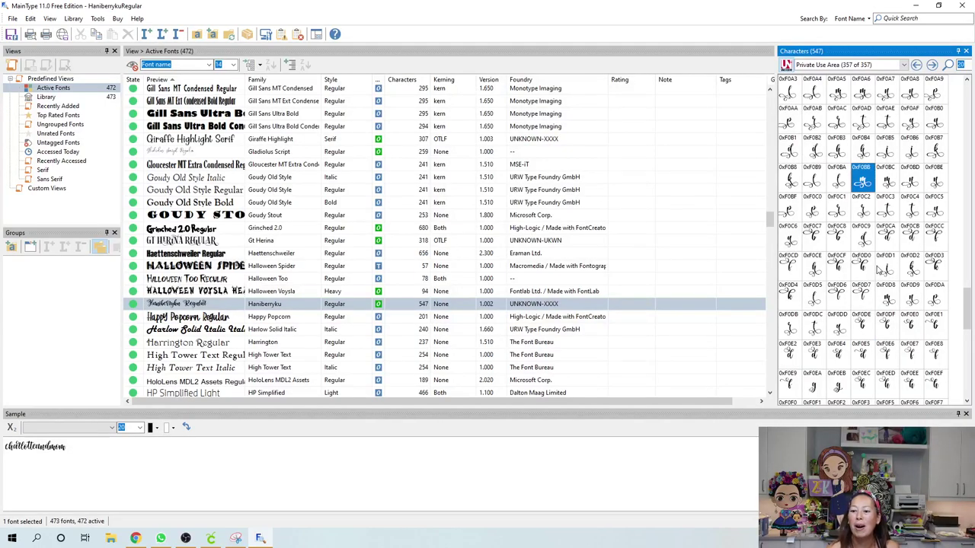
pyautogui.scroll(-3, 876, 270)
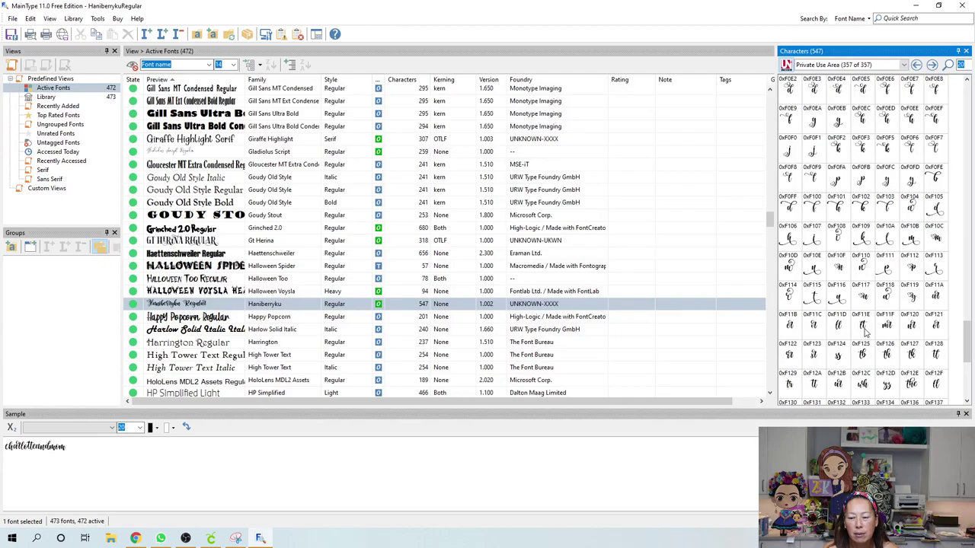
pyautogui.moveTo(866, 333)
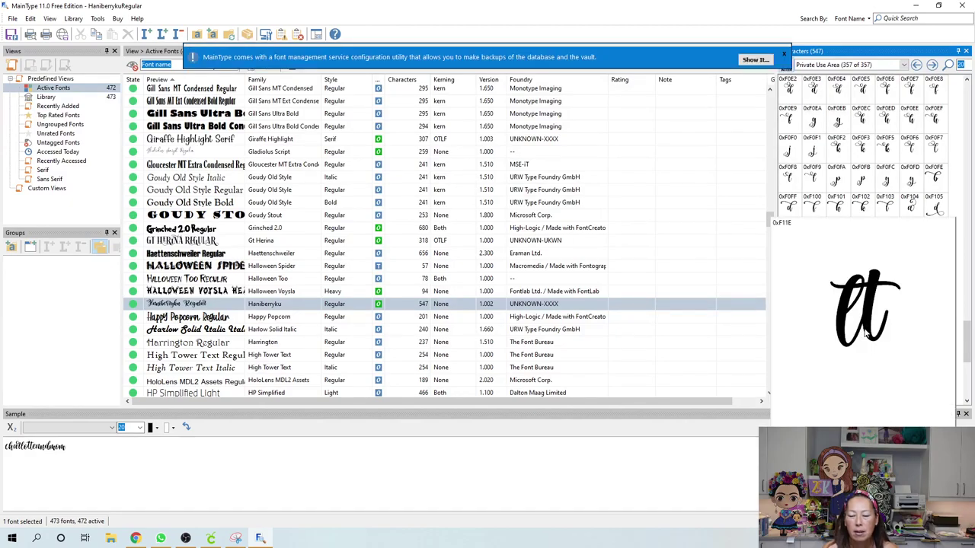
pyautogui.click(865, 332)
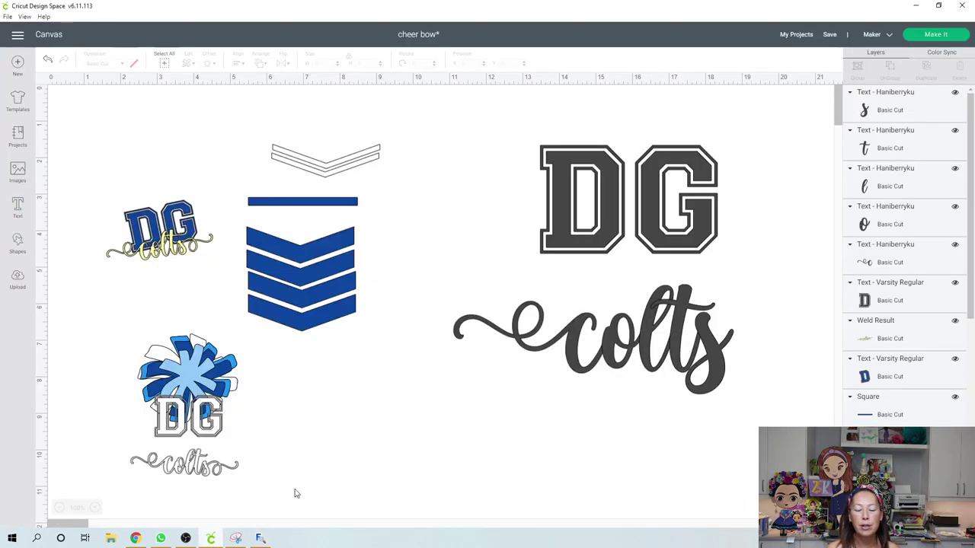
# Switch to Cricut Design Space and add the copied joined lt as new text, about 2.33 by 2.57 inches, below "colts".
pyautogui.click(211, 538)
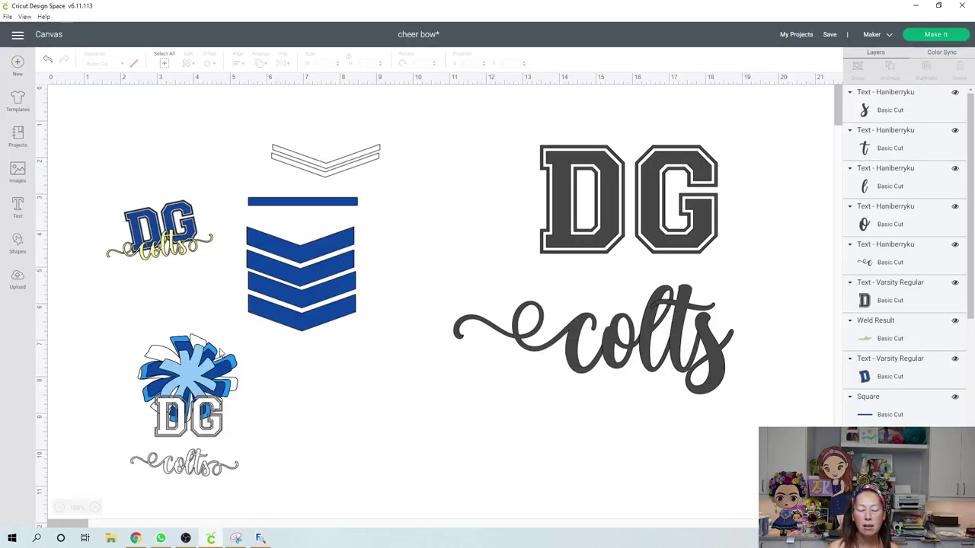
pyautogui.click(18, 206)
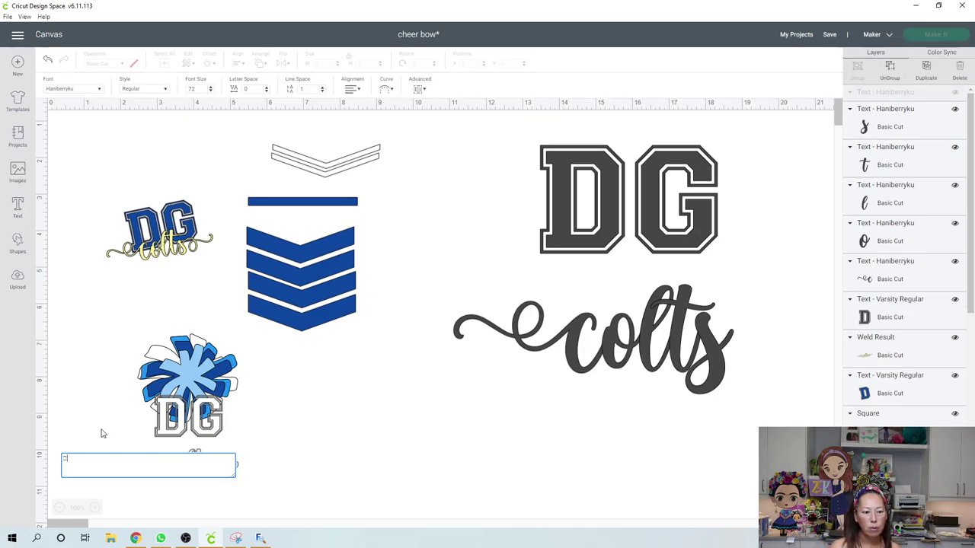
pyautogui.hotkey('ctrl', 'v')
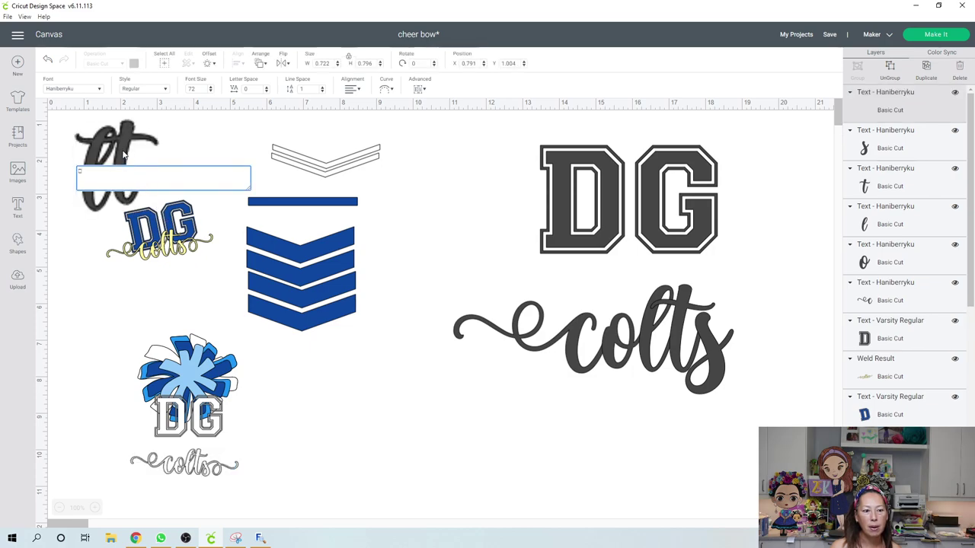
pyautogui.moveTo(125, 152); pyautogui.dragTo(662, 449)
# Delete the plain t and l from the large "colts" and fit the joined lt between the o and s.
pyautogui.click(667, 292)
pyautogui.click(667, 292)
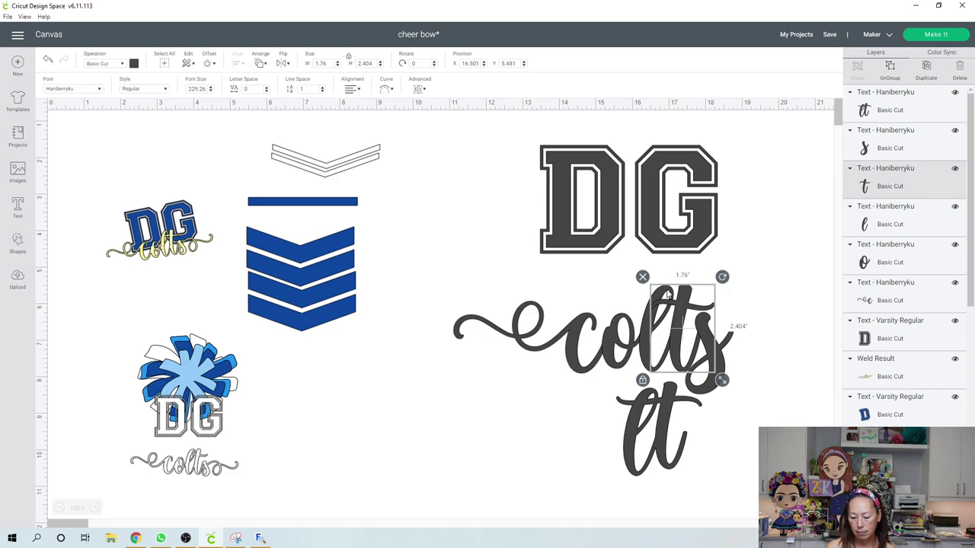
pyautogui.press('Delete')
pyautogui.click(667, 297)
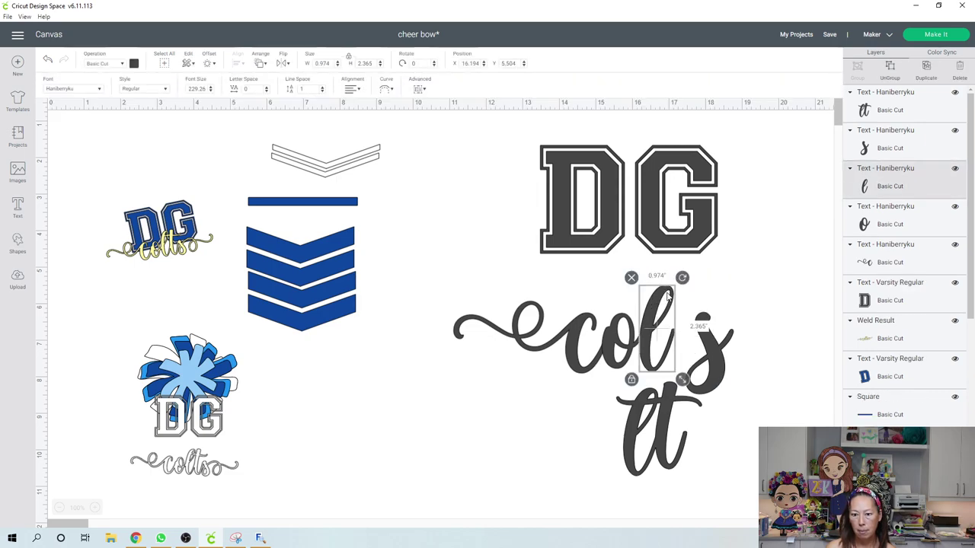
pyautogui.press('Delete')
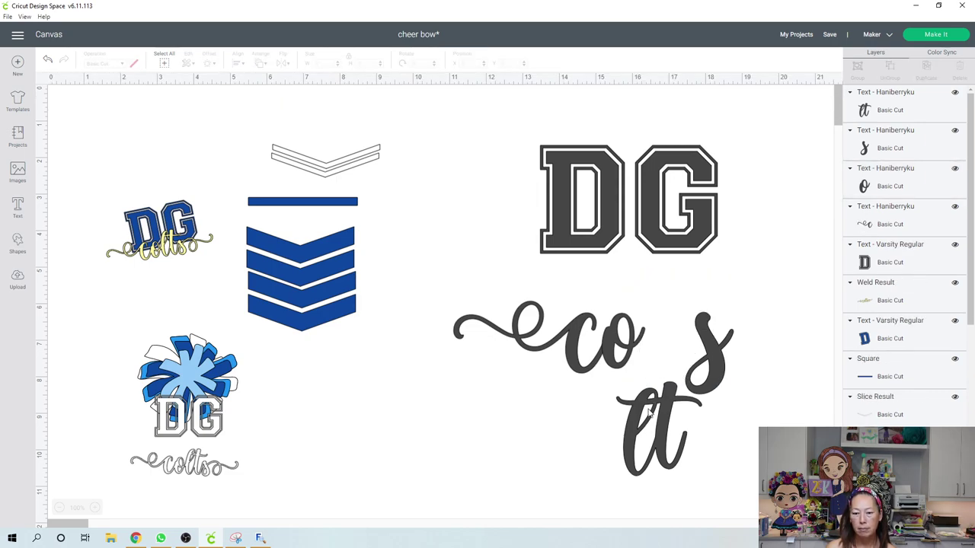
pyautogui.hotkey('ctrl', 'z')
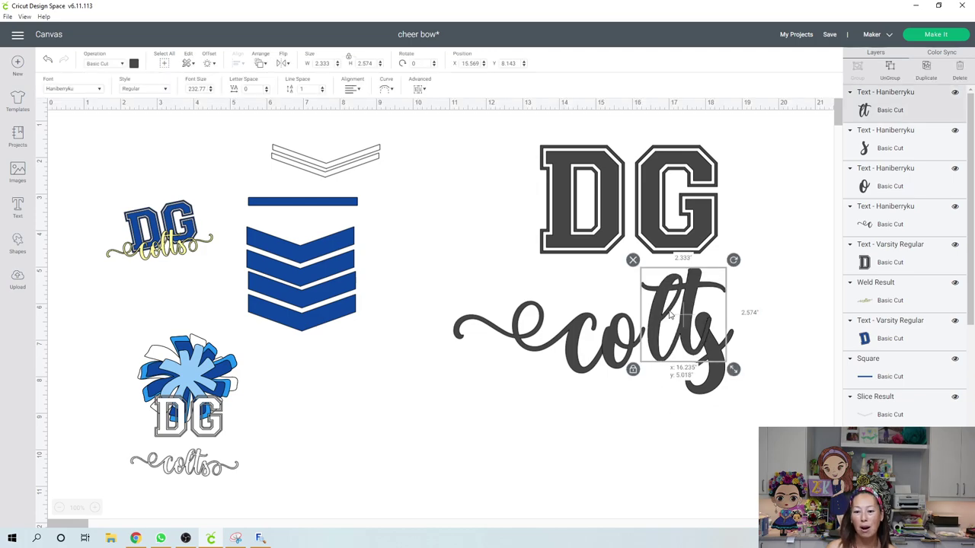
pyautogui.moveTo(661, 338); pyautogui.dragTo(658, 338)
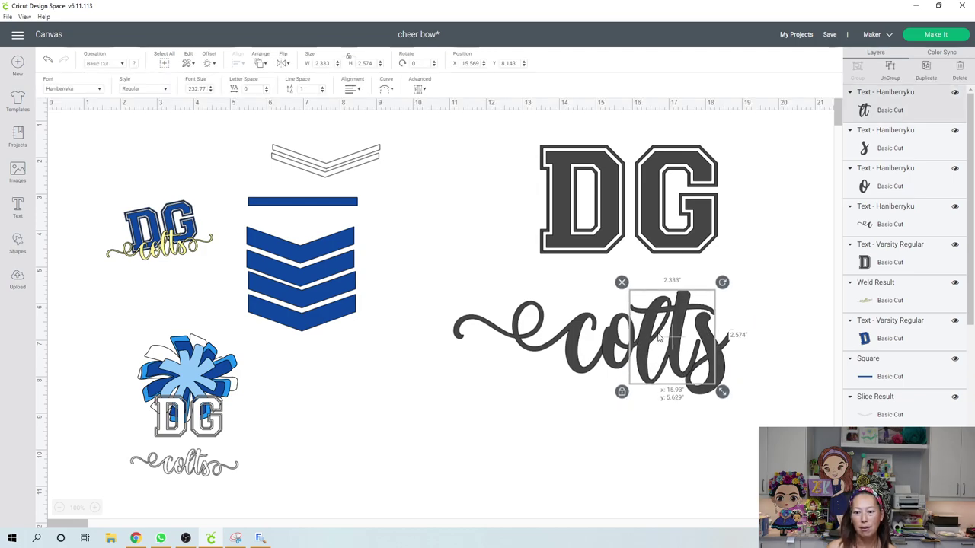
pyautogui.click(753, 409)
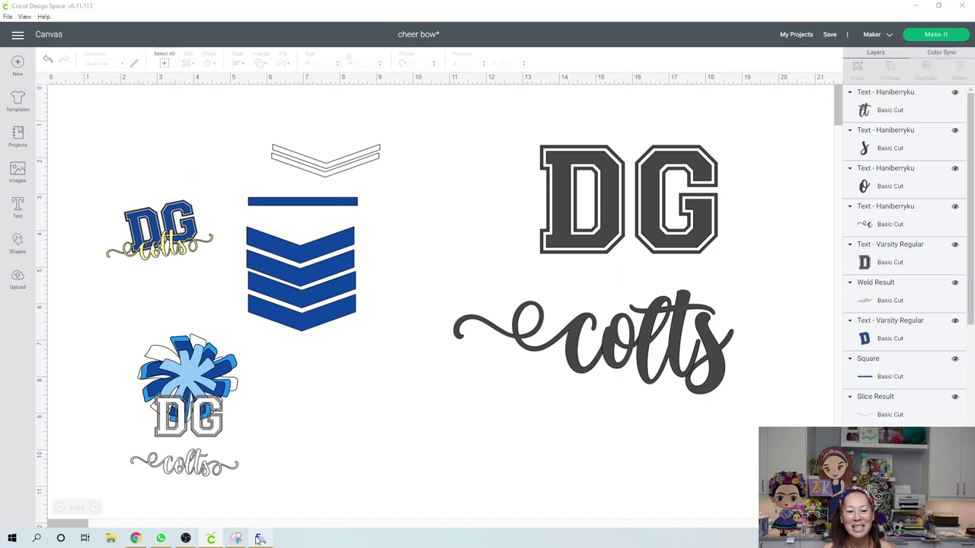
# Switch to MainType, browse the Haniberryku alternates and copy the swash s, character 0xF079.
pyautogui.click(259, 538)
pyautogui.scroll(-2, 929, 240)
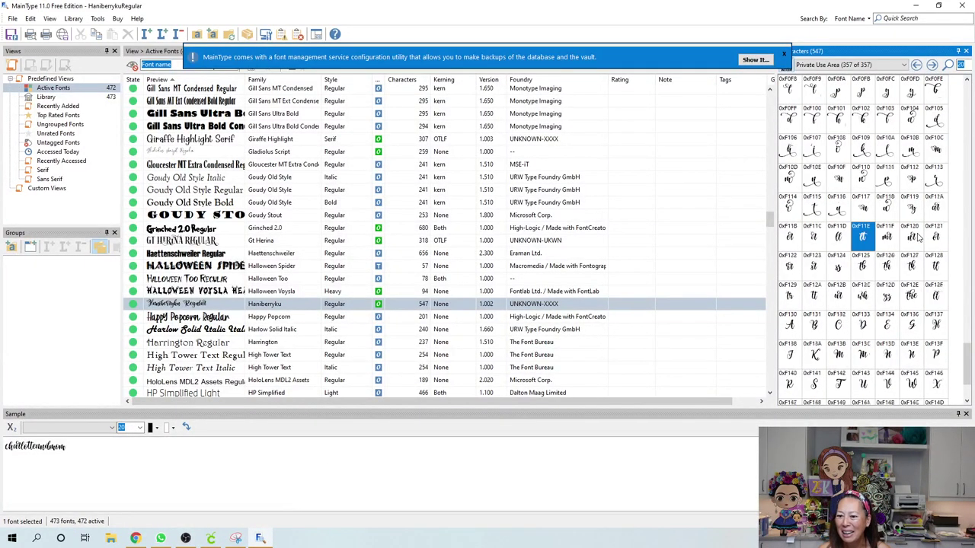
pyautogui.scroll(-2, 919, 238)
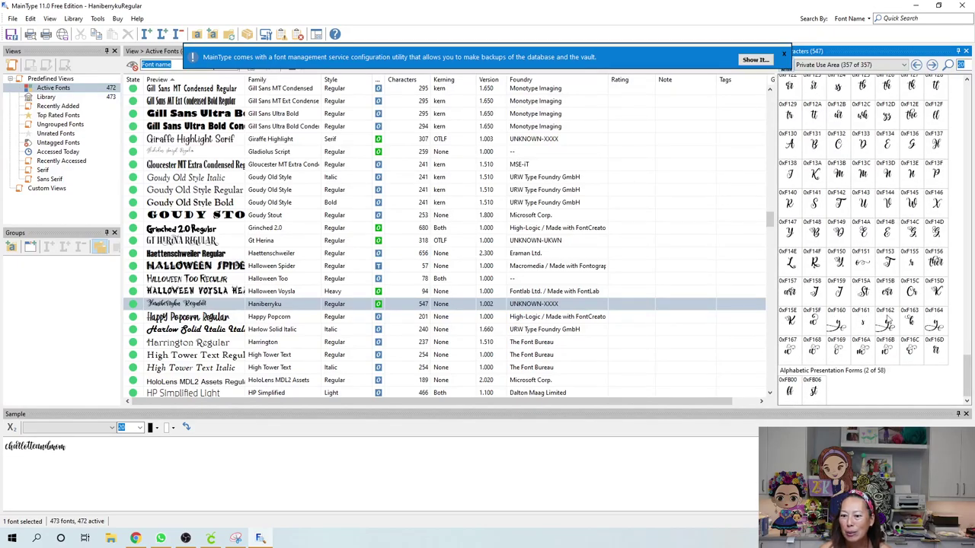
pyautogui.scroll(2, 885, 307)
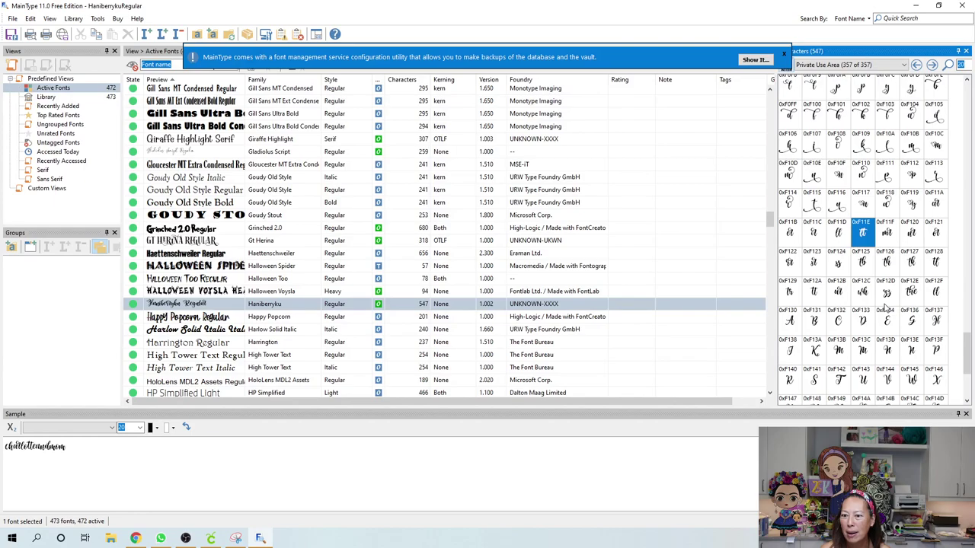
pyautogui.scroll(2, 884, 308)
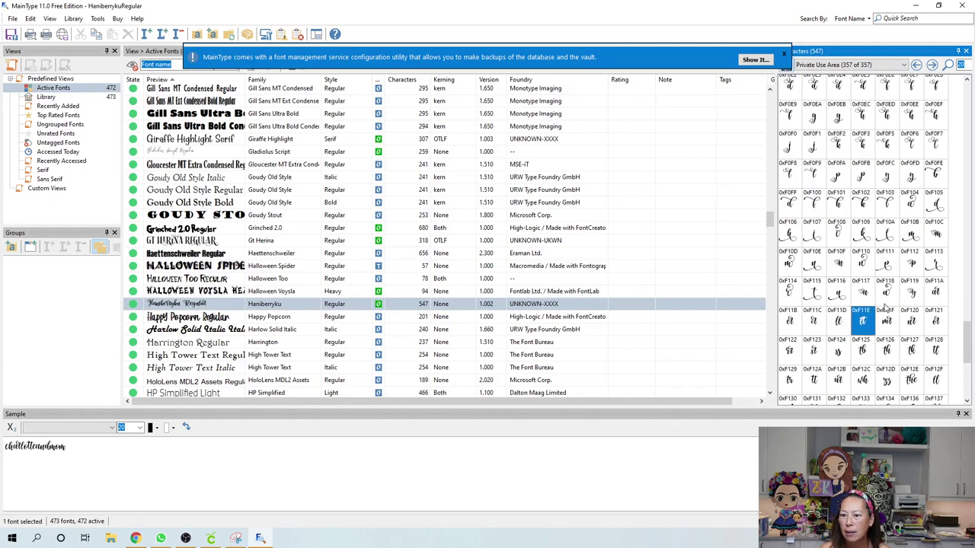
pyautogui.scroll(1, 885, 307)
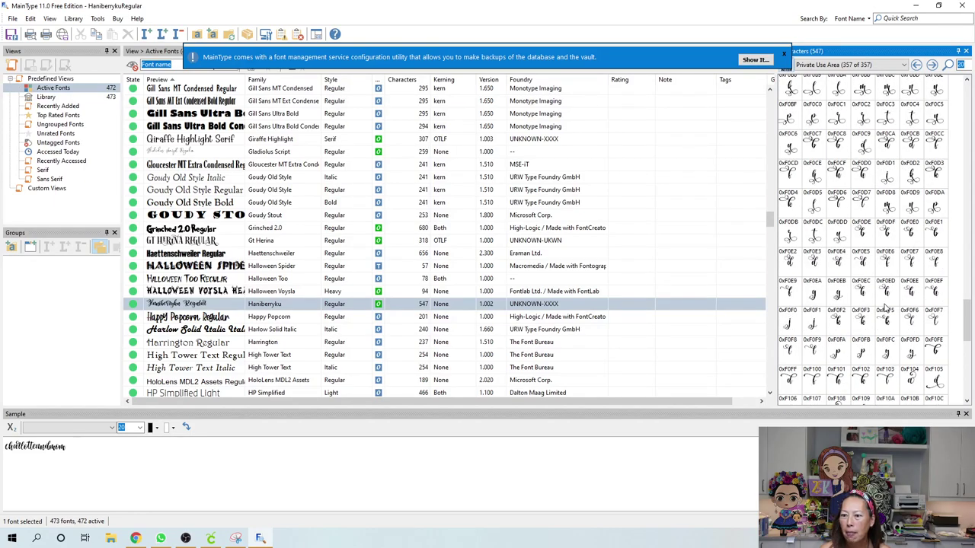
pyautogui.scroll(2, 885, 307)
pyautogui.scroll(1, 886, 307)
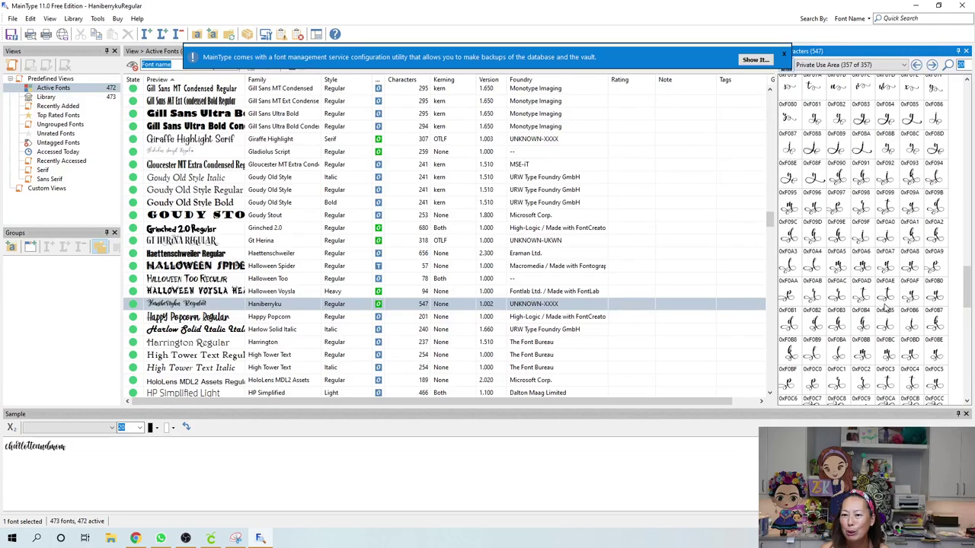
pyautogui.click(788, 91)
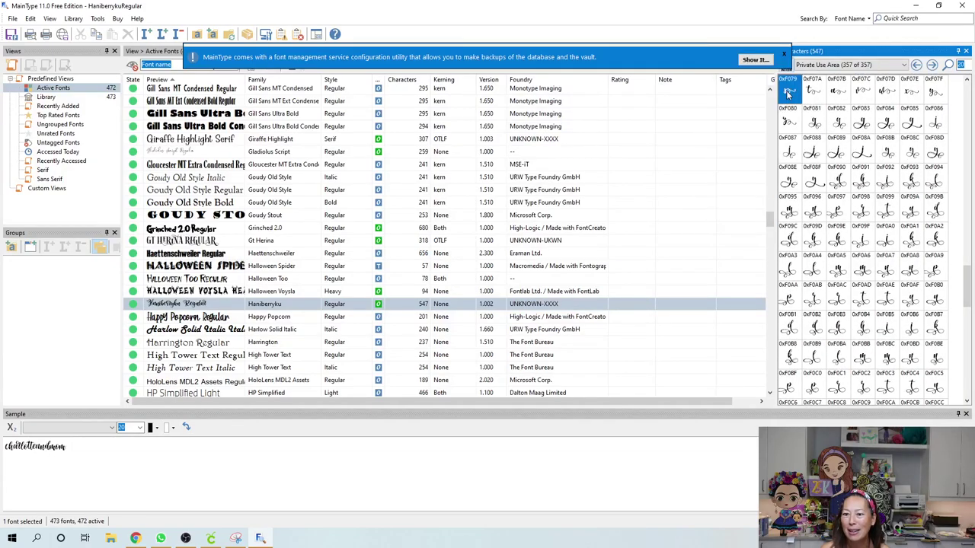
pyautogui.moveTo(788, 92)
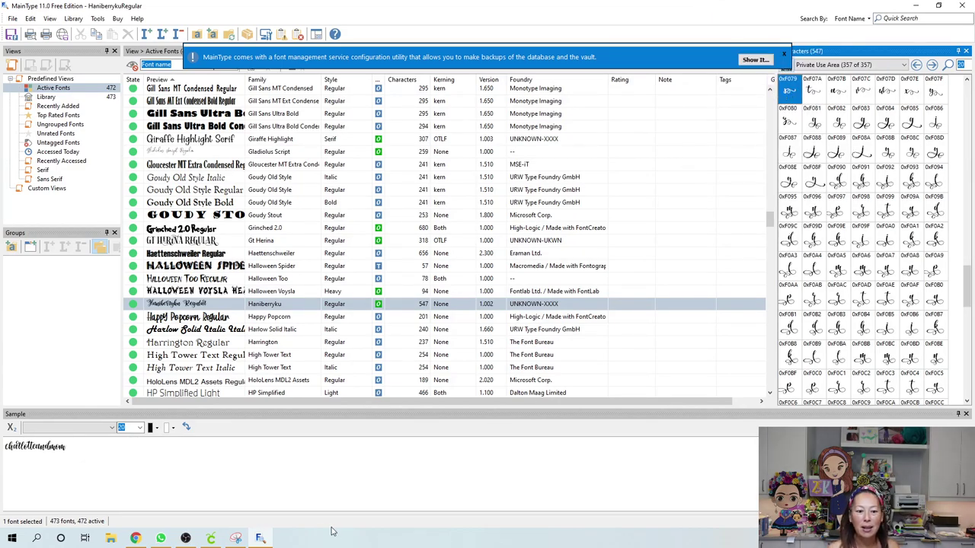
# Switch to Cricut Design Space, add the copied swash s as new text and place it, about 3.53 by 1.46 inches, over the plain s.
pyautogui.click(212, 538)
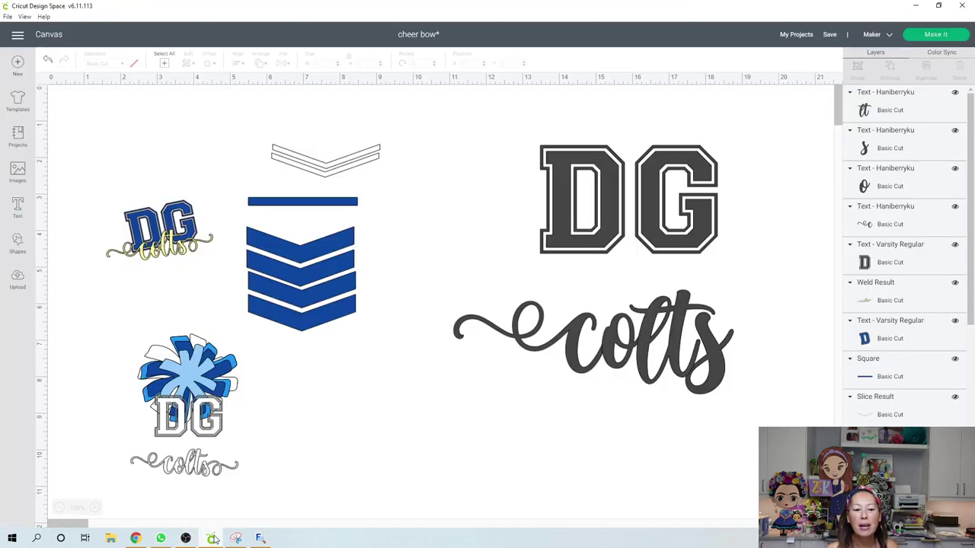
pyautogui.click(19, 206)
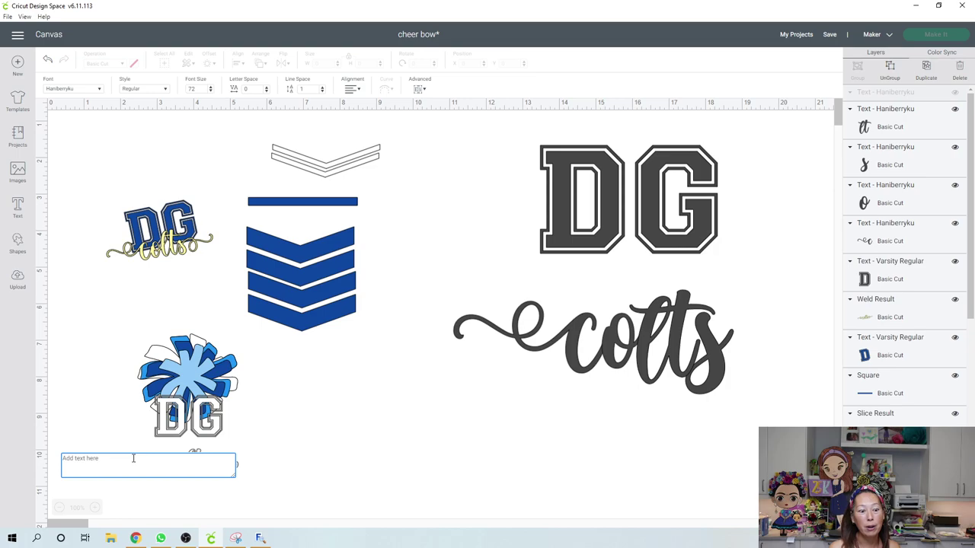
pyautogui.write('c')
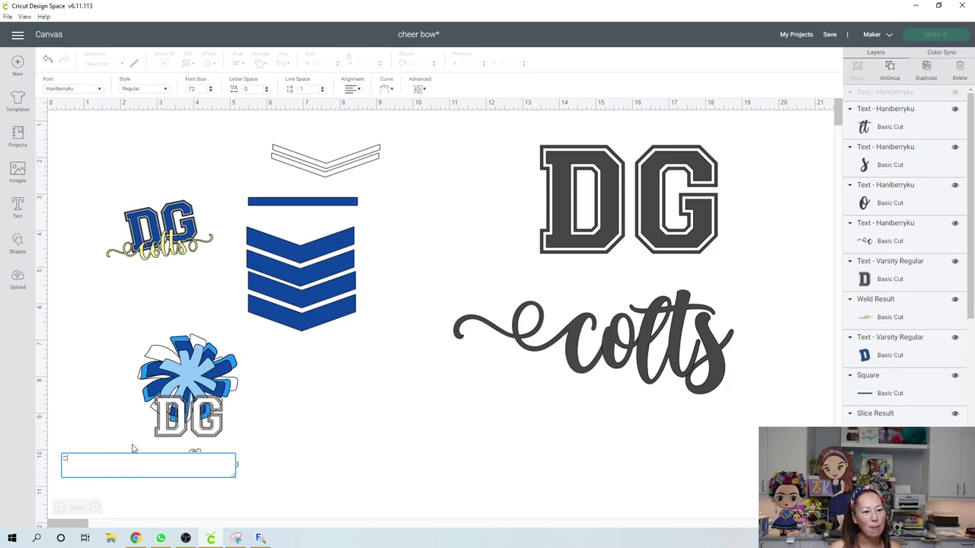
pyautogui.moveTo(124, 156); pyautogui.dragTo(213, 195)
pyautogui.moveTo(143, 152); pyautogui.dragTo(760, 339)
pyautogui.click(809, 364)
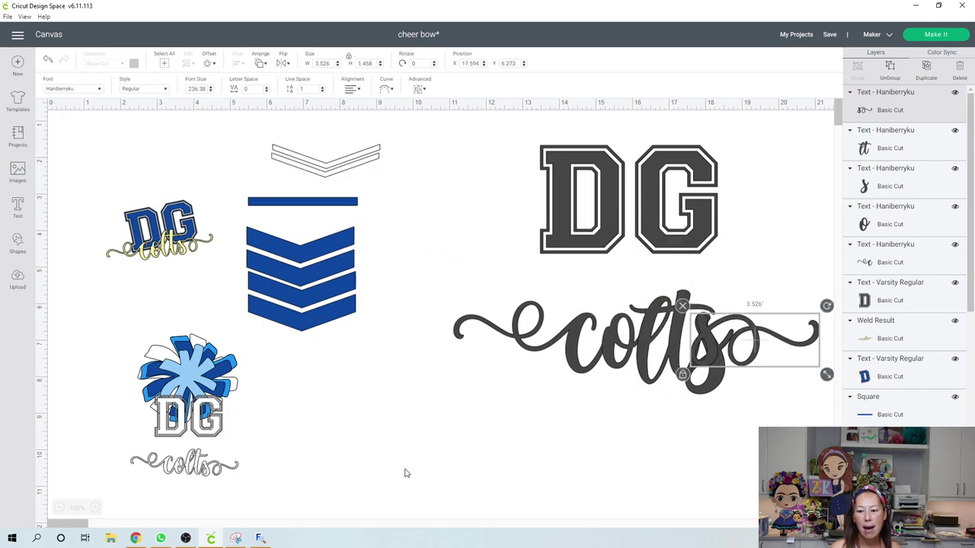
# Replace the plain s of "colts" with the swash s, enlarged to about 5.41 by 2.24 inches.
pyautogui.click(61, 508)
pyautogui.click(636, 308)
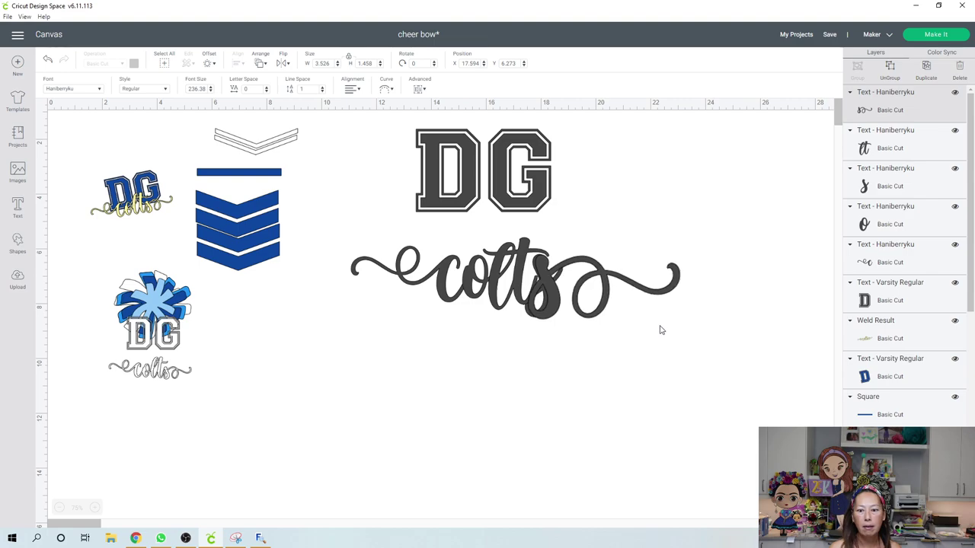
pyautogui.click(552, 295)
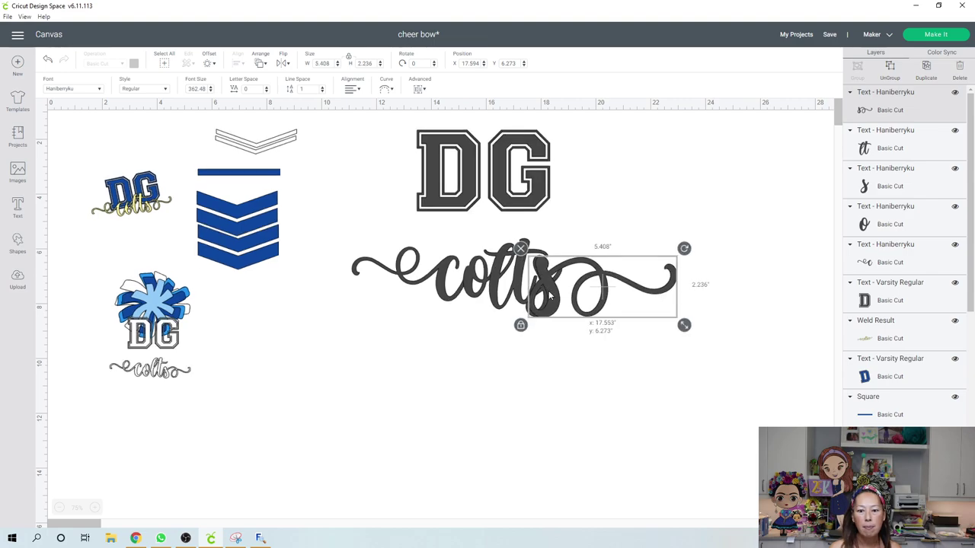
pyautogui.moveTo(548, 297); pyautogui.dragTo(549, 450)
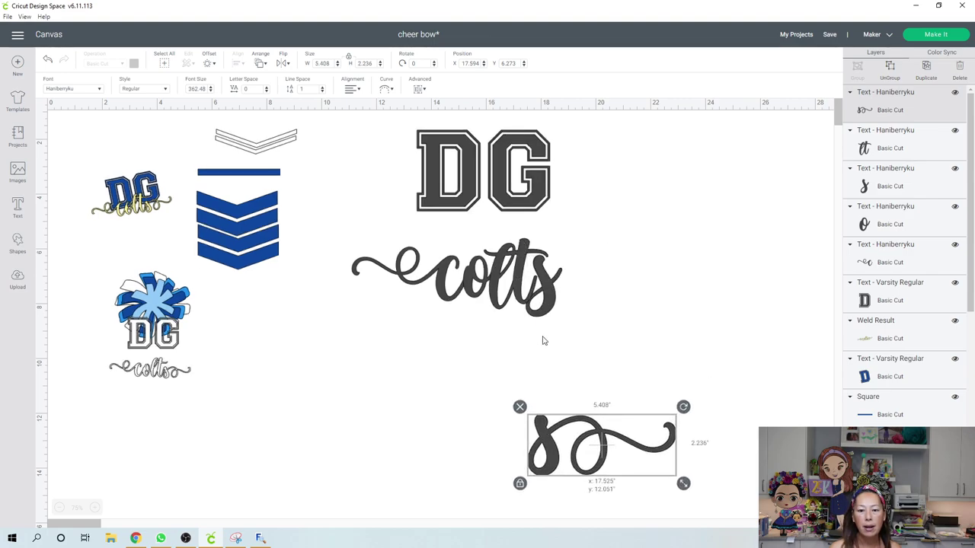
pyautogui.click(552, 300)
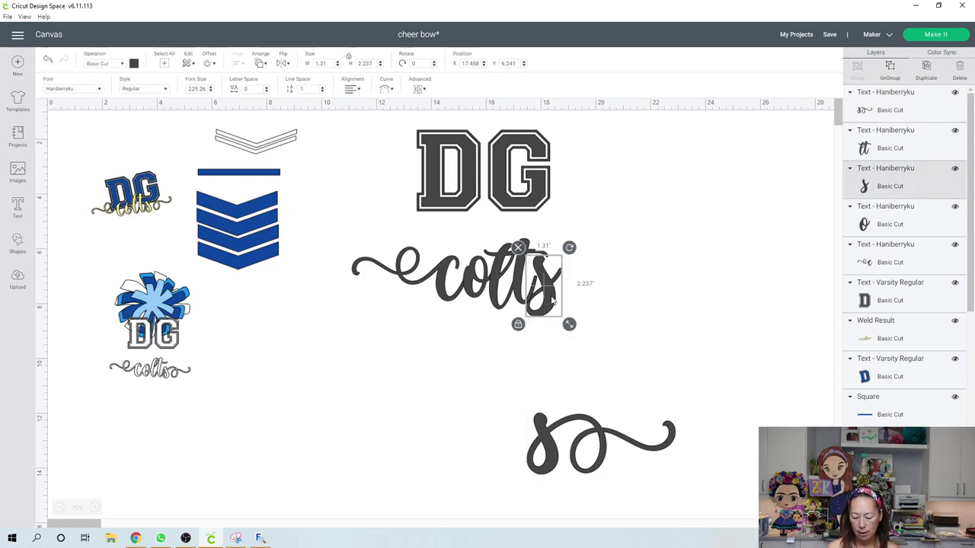
pyautogui.press('Delete')
pyautogui.moveTo(592, 415); pyautogui.dragTo(594, 276)
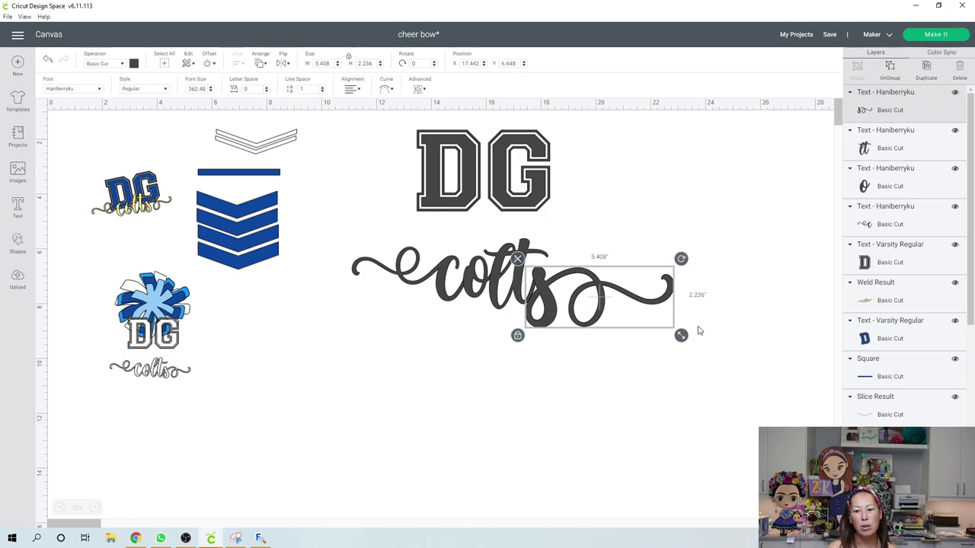
# Shrink the swash s slightly and adjust its position so it joins the t of "colts".
pyautogui.moveTo(682, 336); pyautogui.dragTo(649, 323)
pyautogui.moveTo(587, 300); pyautogui.dragTo(591, 293)
pyautogui.moveTo(654, 252); pyautogui.dragTo(648, 244)
pyautogui.click(724, 359)
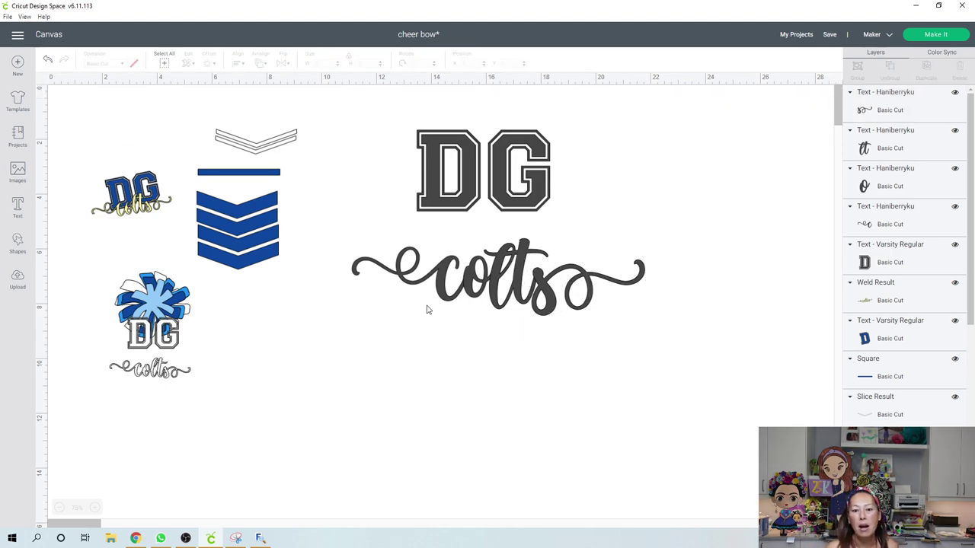
# Nudge the swash c into line with the o and weld the four pieces of "colts" into one shape.
pyautogui.moveTo(437, 283); pyautogui.dragTo(438, 288)
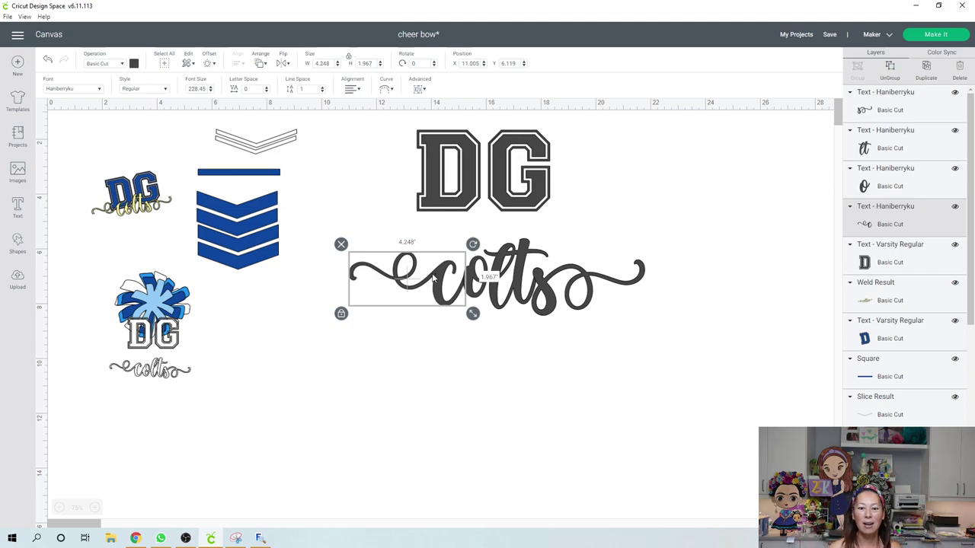
pyautogui.click(742, 357)
pyautogui.moveTo(739, 351); pyautogui.dragTo(349, 263)
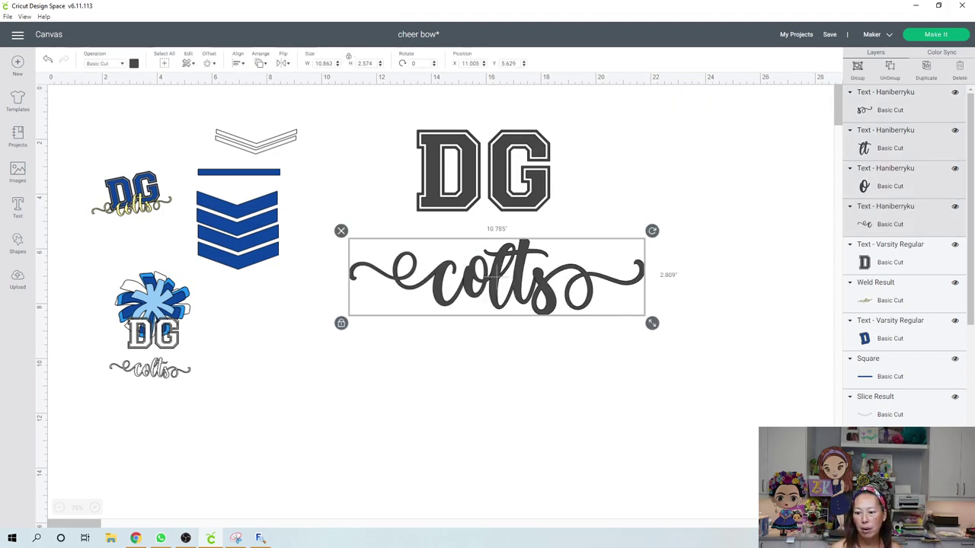
pyautogui.click(742, 457)
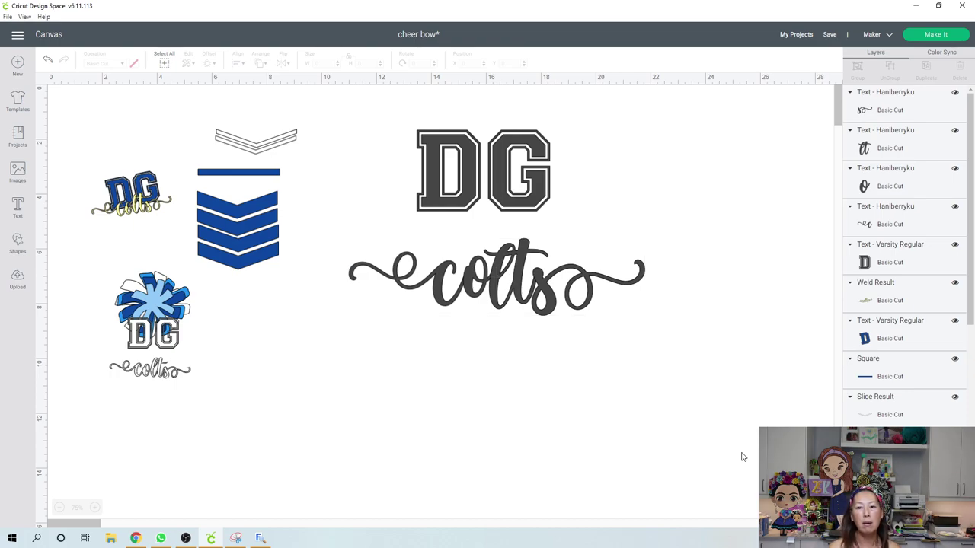
pyautogui.hotkey('ctrl', 'z')
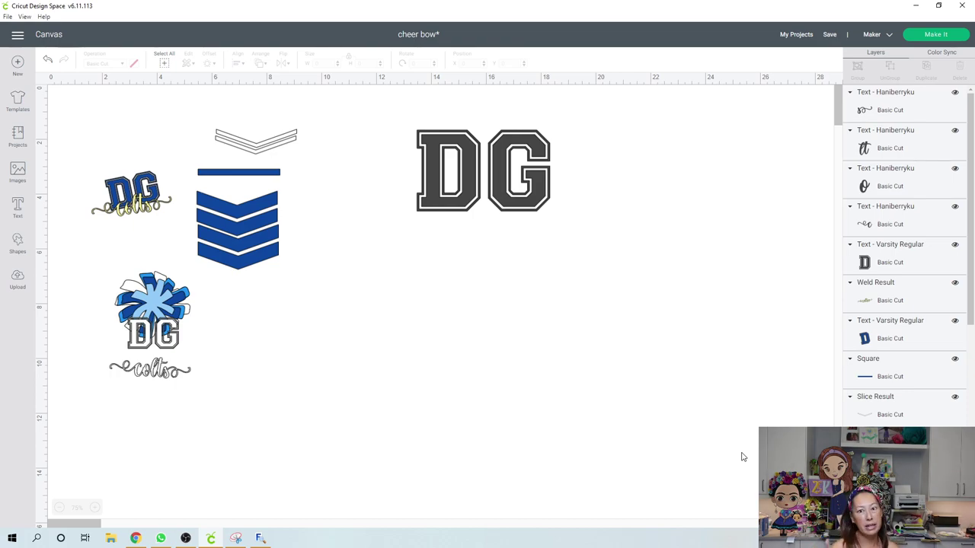
pyautogui.hotkey('ctrl', 'y')
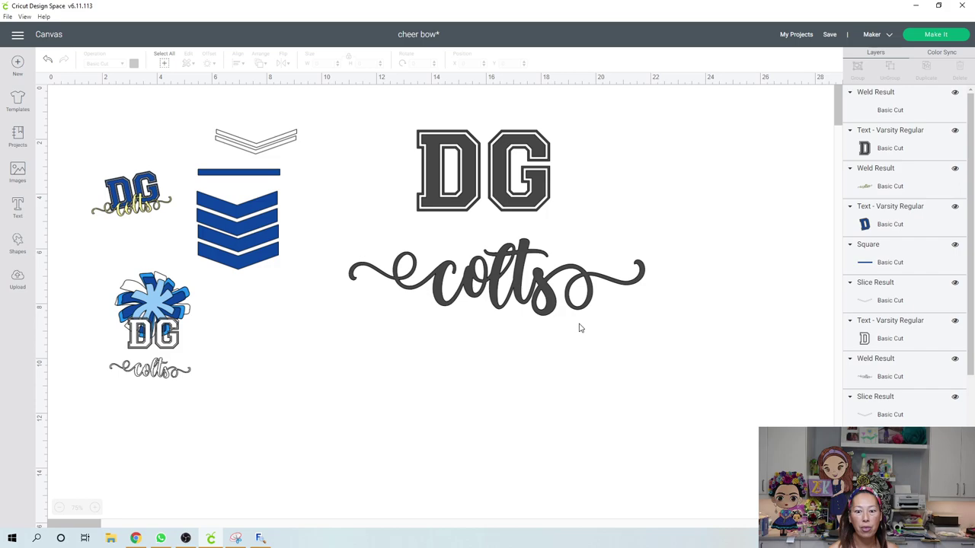
# Resize the welded "colts" to about 7.03 by 1.83 inches and center it over the lower part of the large DG.
pyautogui.moveTo(538, 283); pyautogui.dragTo(524, 238)
pyautogui.moveTo(637, 279); pyautogui.dragTo(520, 236)
pyautogui.click(459, 234)
pyautogui.moveTo(459, 234); pyautogui.dragTo(509, 223)
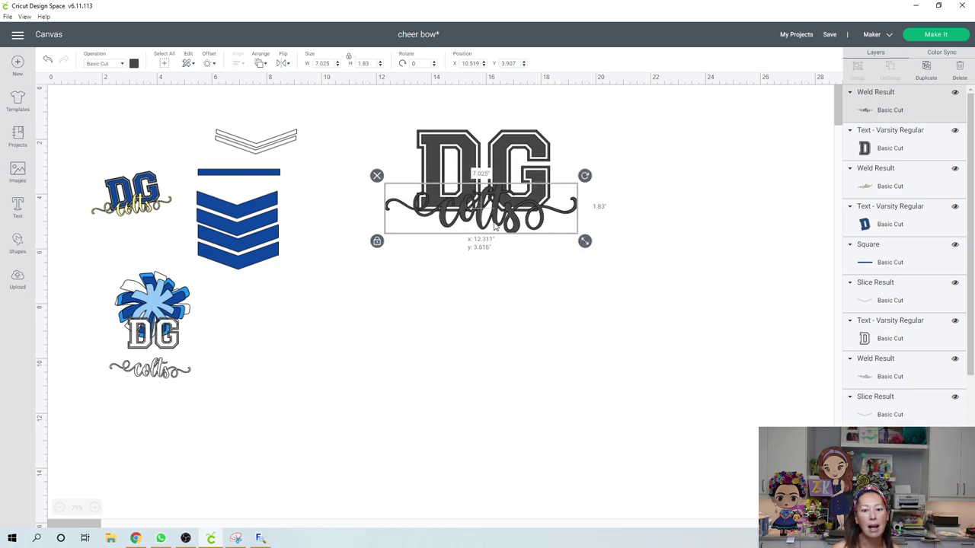
# Change the large DG text to the light blue material color.
pyautogui.click(529, 136)
pyautogui.click(134, 64)
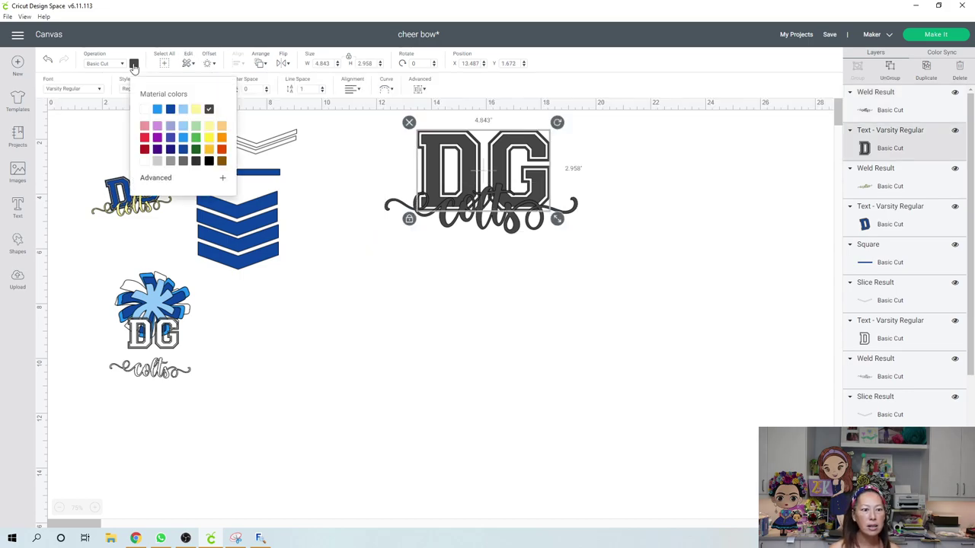
pyautogui.click(183, 110)
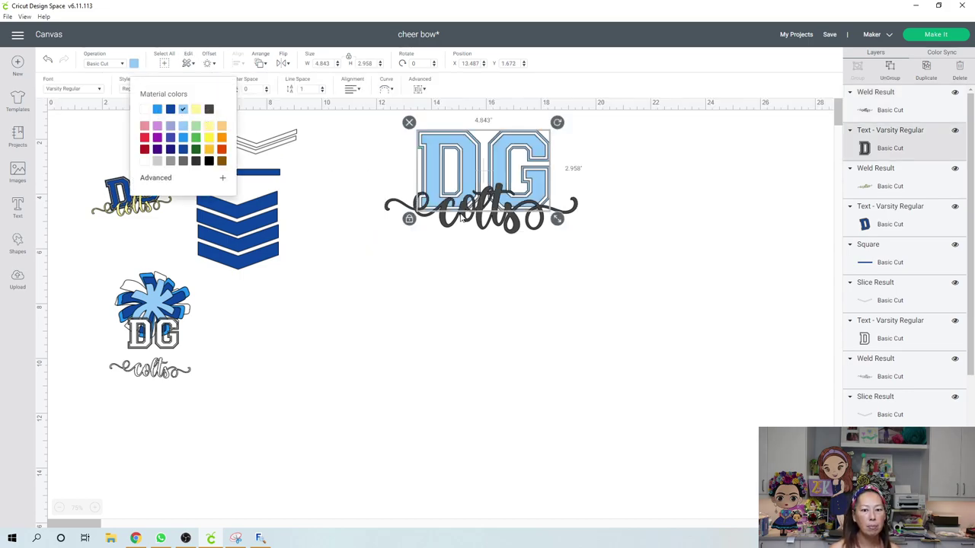
# Change the welded "colts" in front of the large DG to the dark blue material color.
pyautogui.click(473, 222)
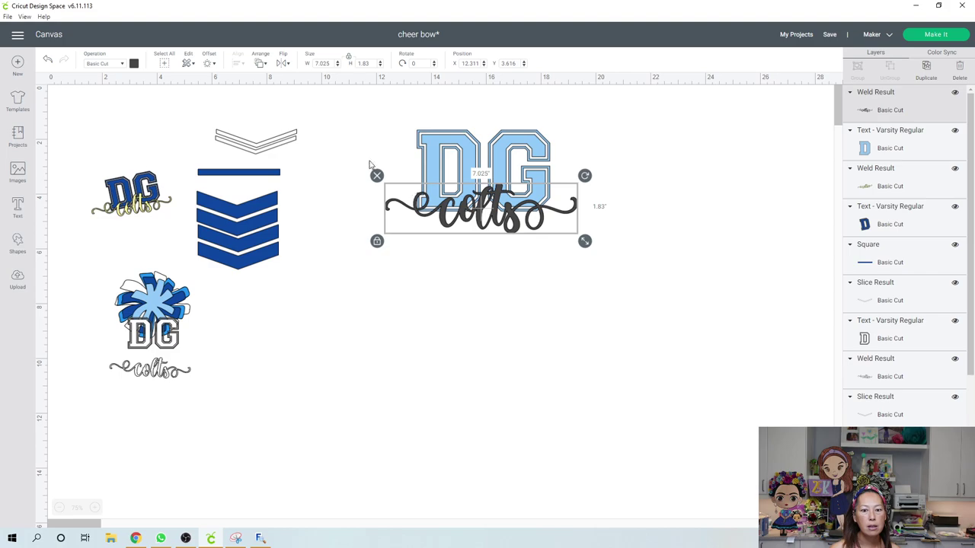
pyautogui.click(135, 65)
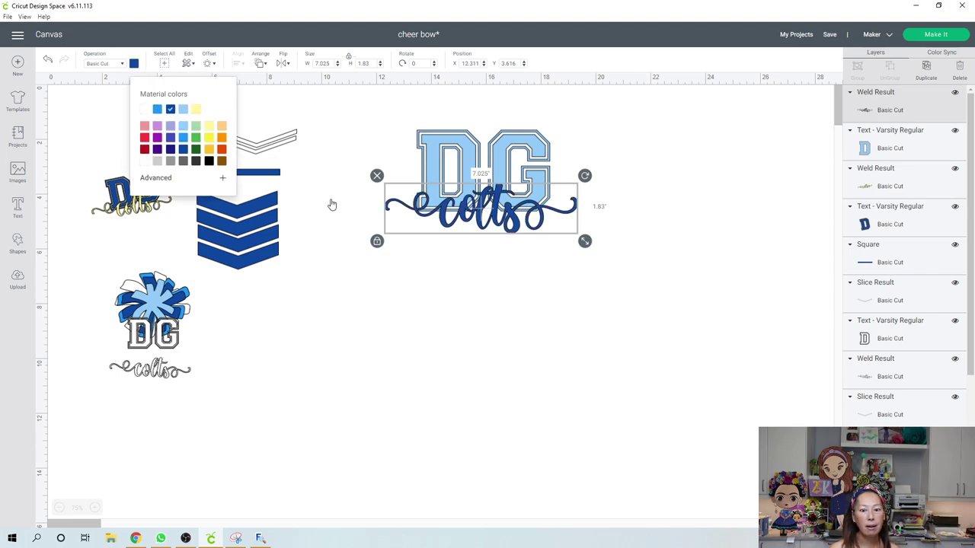
pyautogui.click(472, 291)
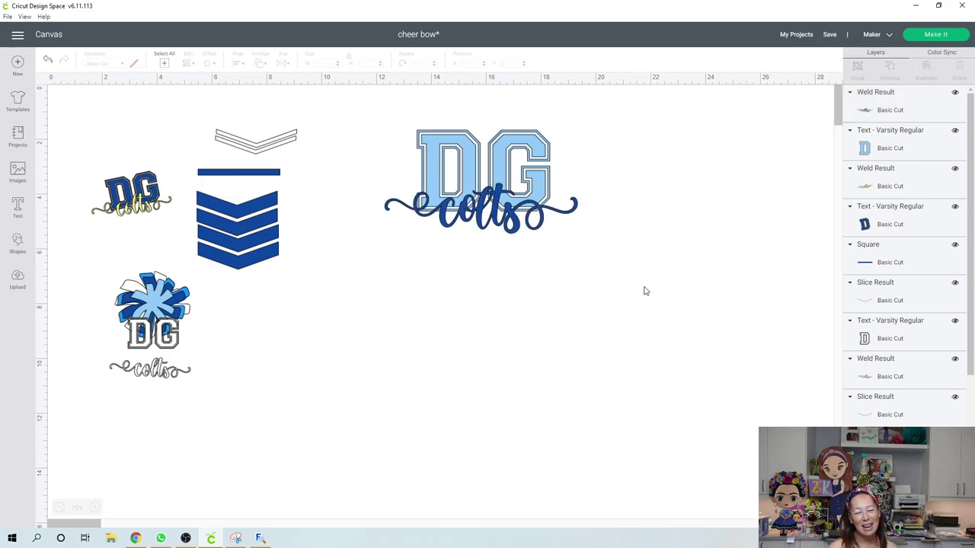
# Scale the large DG and its "colts" down together to about 2.96 by 1.59 inches.
pyautogui.moveTo(623, 244); pyautogui.dragTo(386, 131)
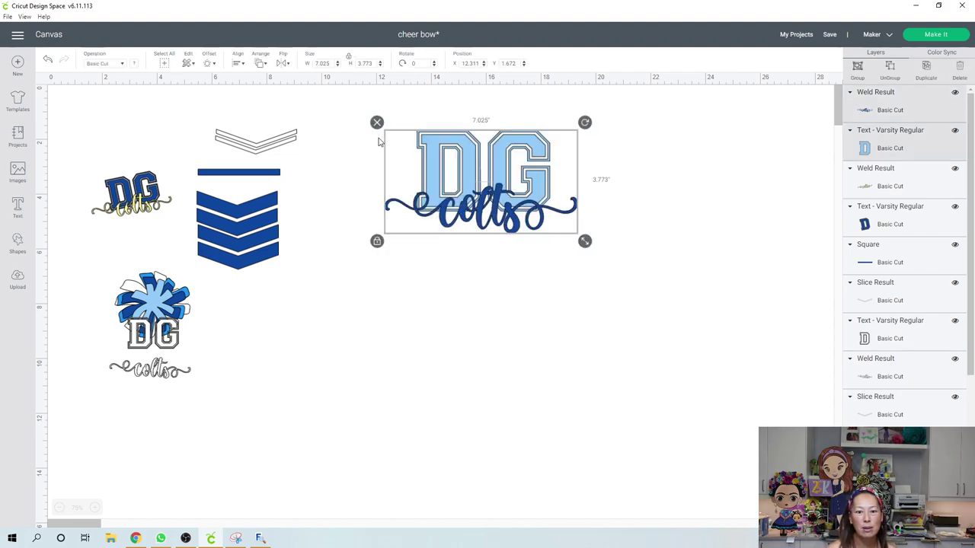
pyautogui.moveTo(584, 241); pyautogui.dragTo(480, 177)
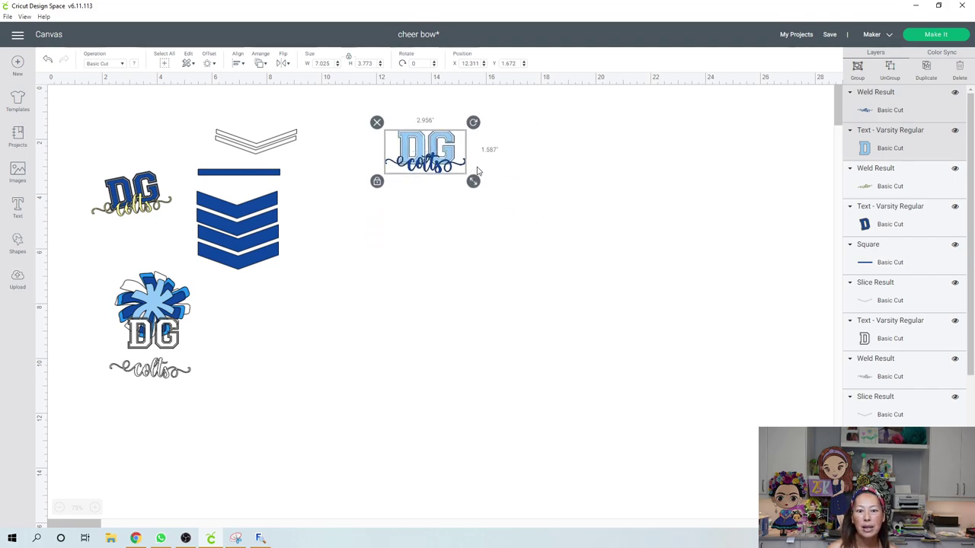
pyautogui.click(471, 208)
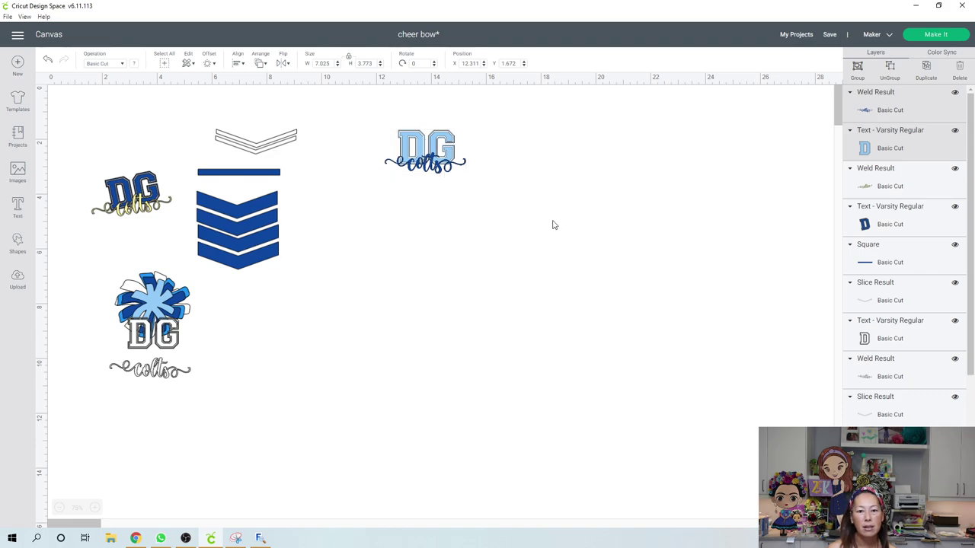
pyautogui.click(95, 508)
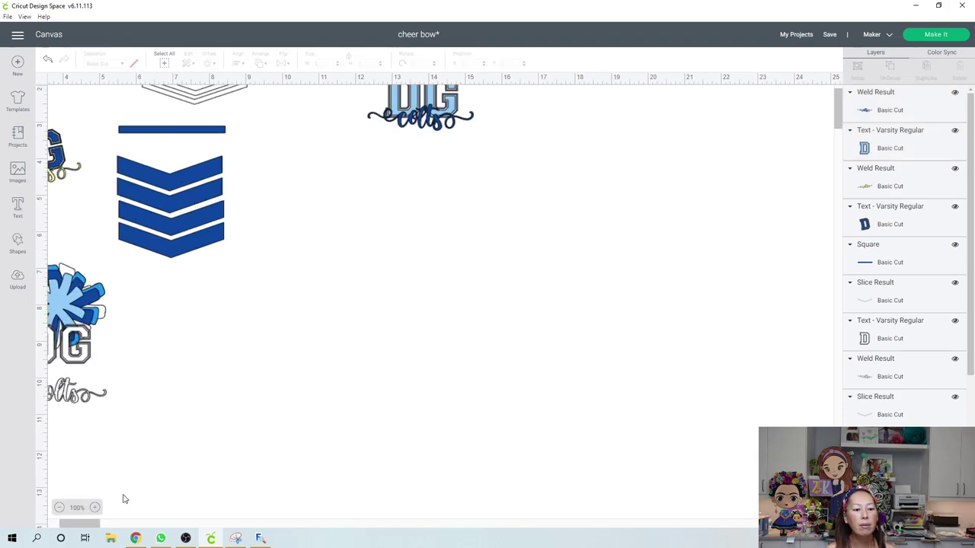
pyautogui.scroll(2, 370, 382)
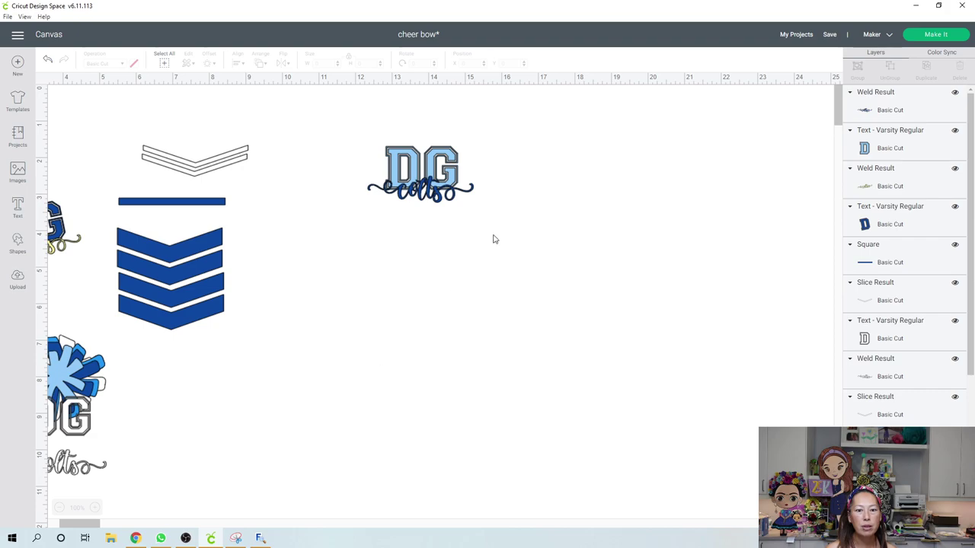
# Enlarge the light blue DG and dark blue "colts" together slightly, to about 3.14 by 1.69 inches.
pyautogui.click(451, 167)
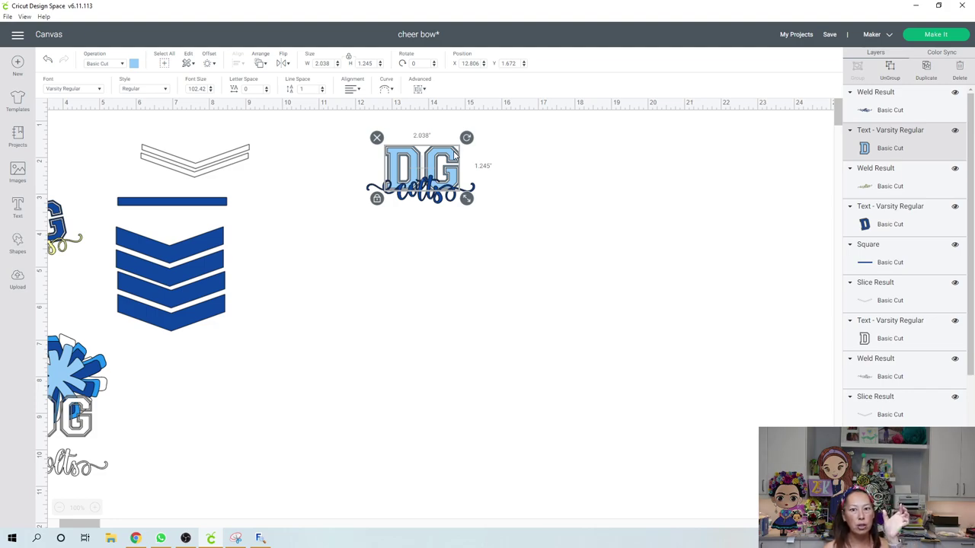
pyautogui.click(439, 201)
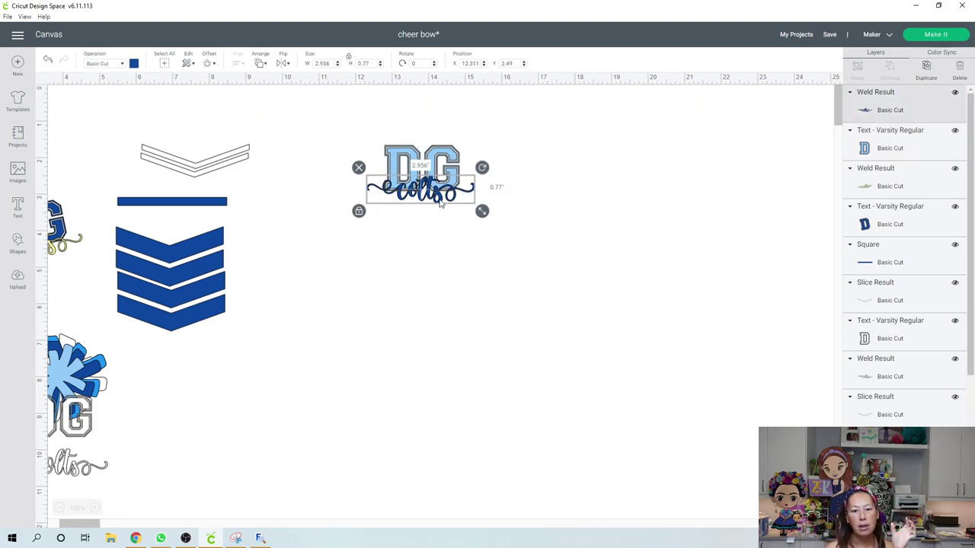
pyautogui.click(505, 261)
pyautogui.moveTo(377, 151); pyautogui.dragTo(489, 216)
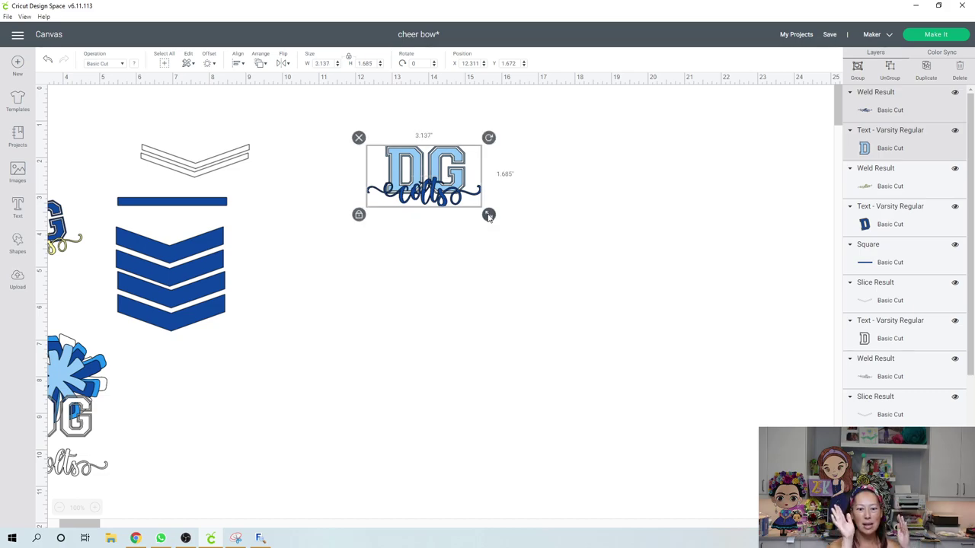
pyautogui.click(470, 245)
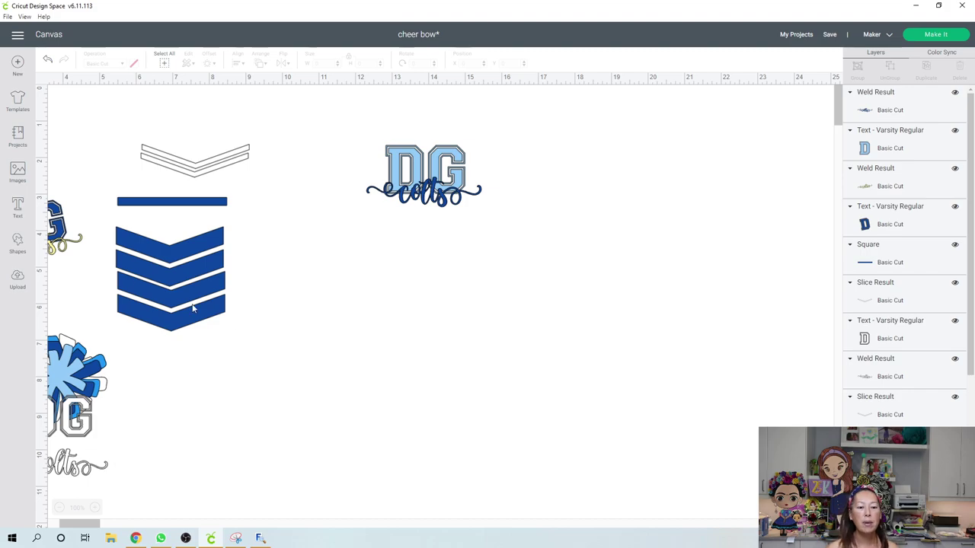
# Search the image library for "chevron".
pyautogui.click(19, 173)
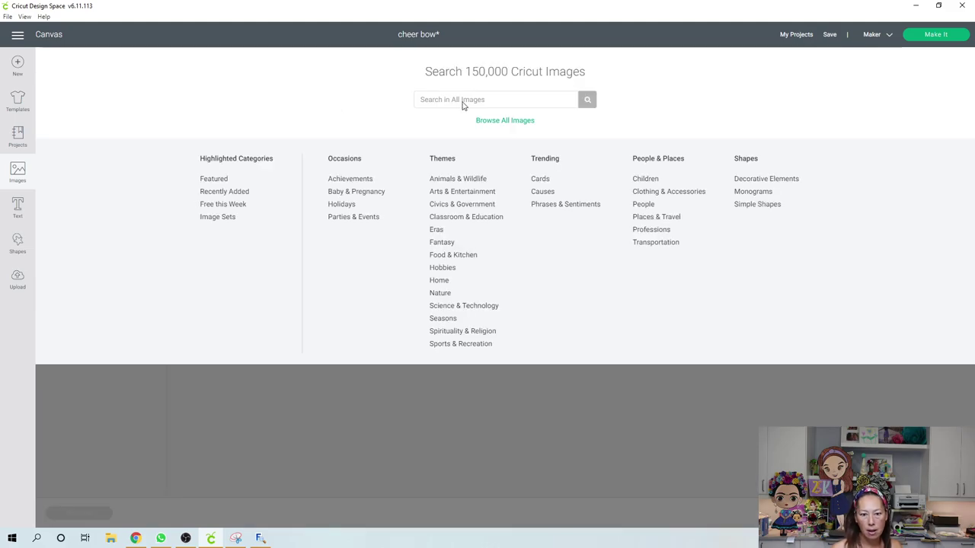
pyautogui.click(465, 99)
pyautogui.write('che')
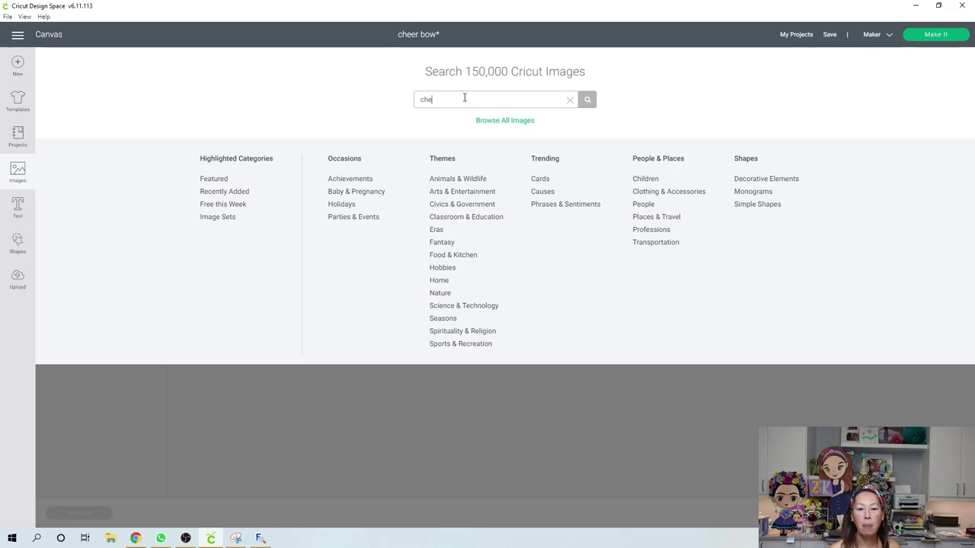
pyautogui.write('vron')
pyautogui.press('Return')
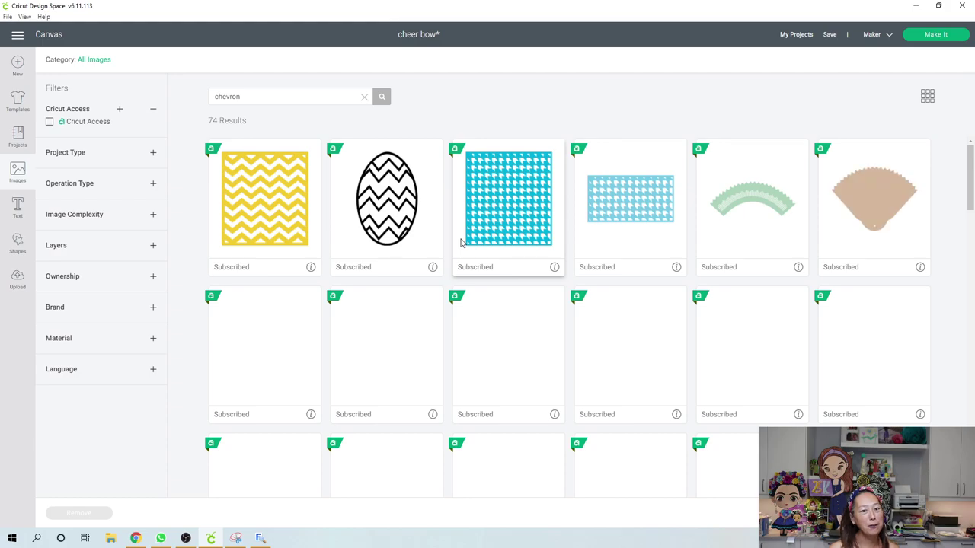
# Find the orange set of four solid and outlined double chevrons and add it to the canvas.
pyautogui.scroll(-2, 460, 242)
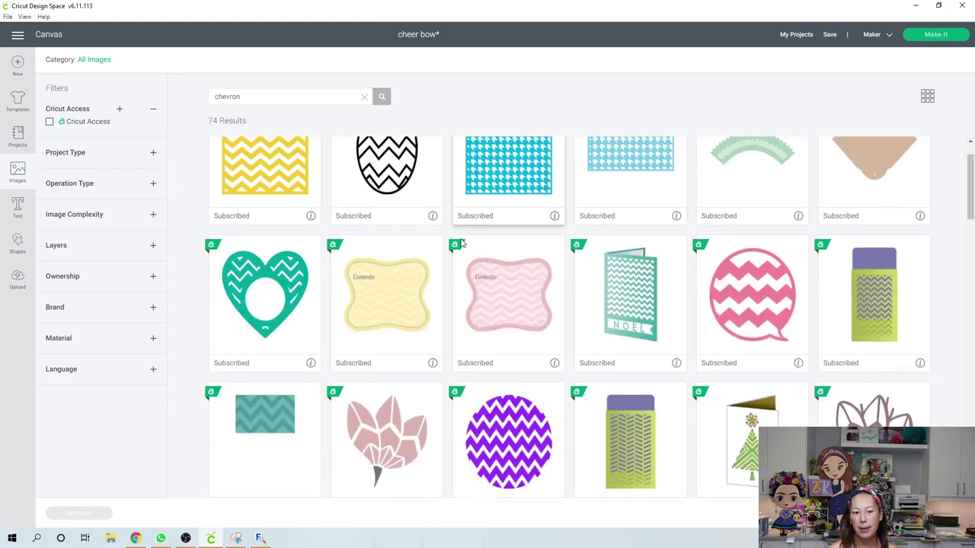
pyautogui.scroll(-1, 461, 242)
pyautogui.scroll(-2, 459, 247)
pyautogui.scroll(-2, 457, 241)
pyautogui.scroll(-3, 459, 241)
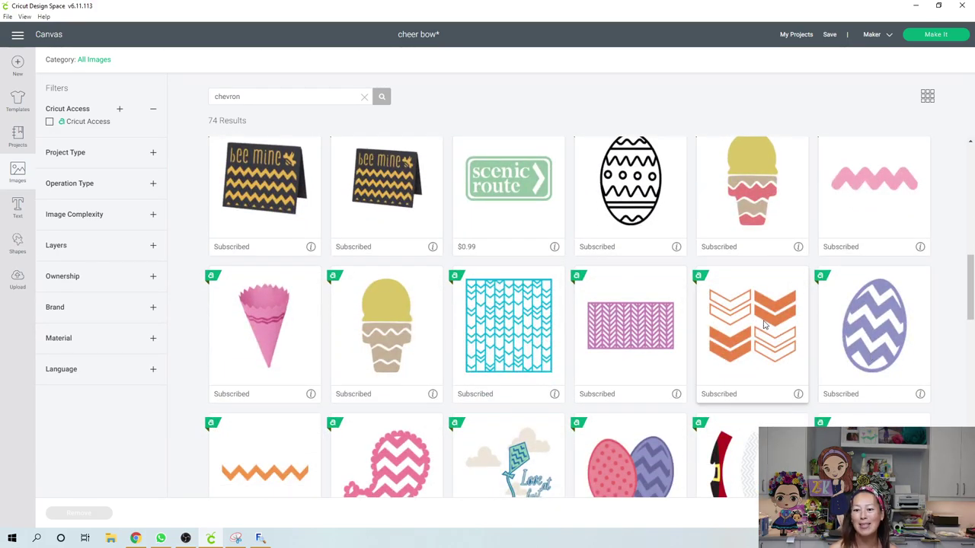
pyautogui.click(765, 324)
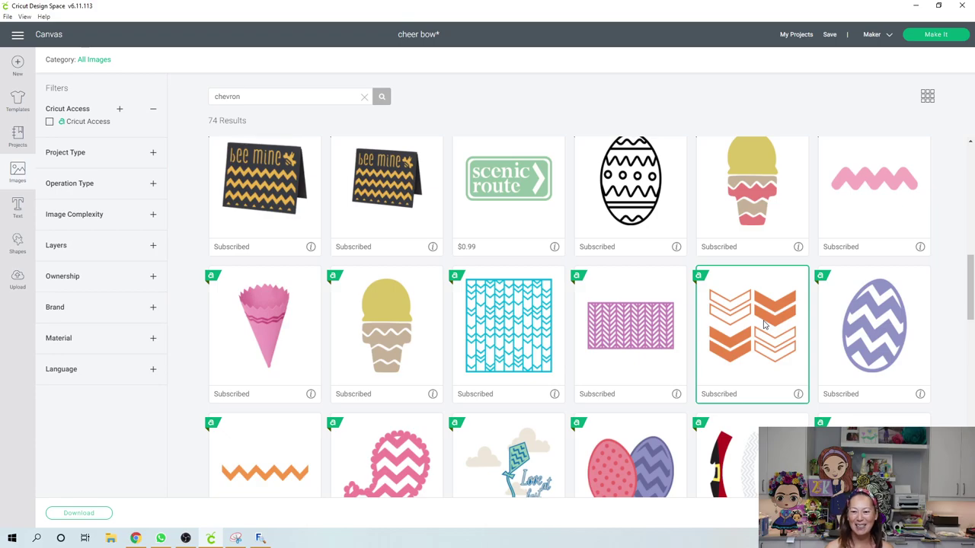
pyautogui.doubleClick(753, 377)
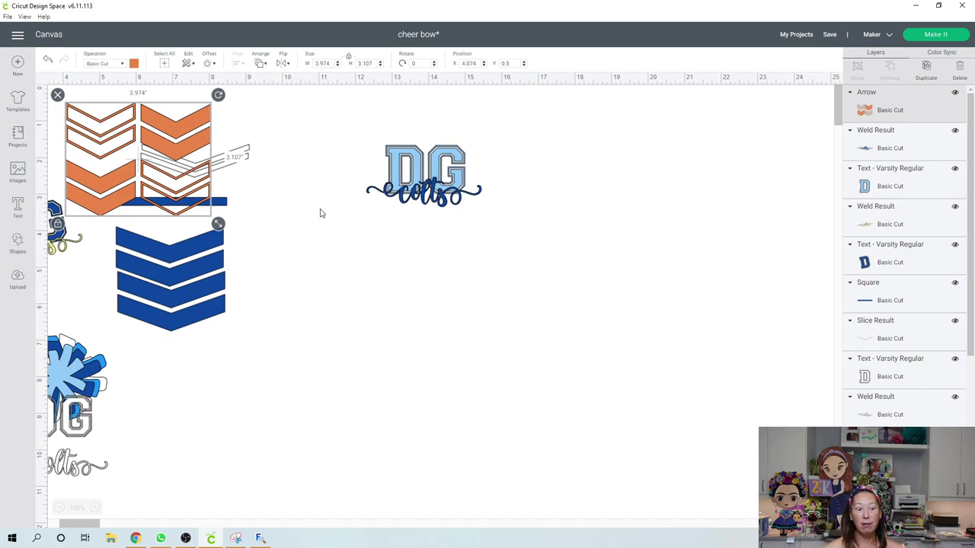
# Lay the orange chevron set over the blue chevrons and scale it to their width, about 6.18 by 4.83 inches overall.
pyautogui.moveTo(95, 193); pyautogui.dragTo(167, 315)
pyautogui.moveTo(288, 338); pyautogui.dragTo(331, 373)
pyautogui.moveTo(217, 342); pyautogui.dragTo(209, 331)
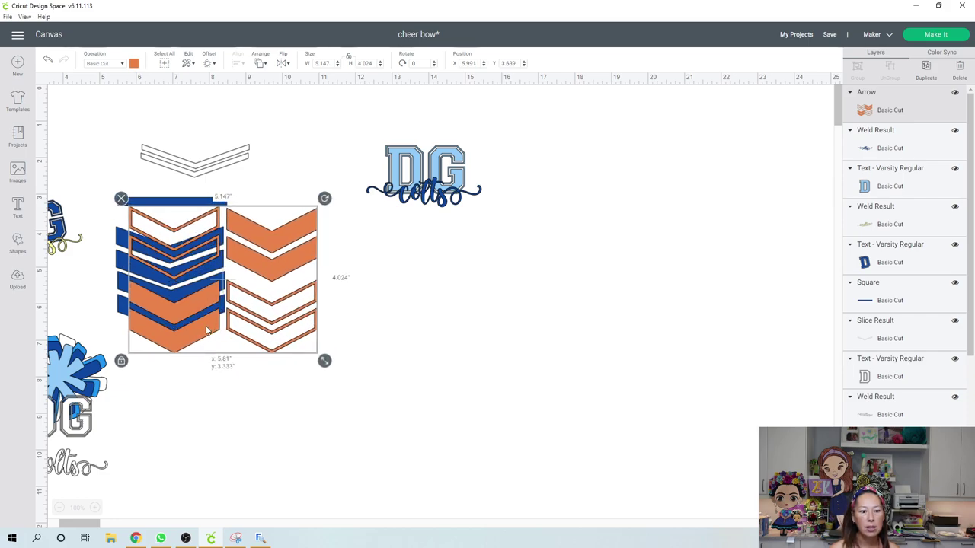
pyautogui.moveTo(323, 360); pyautogui.dragTo(373, 398)
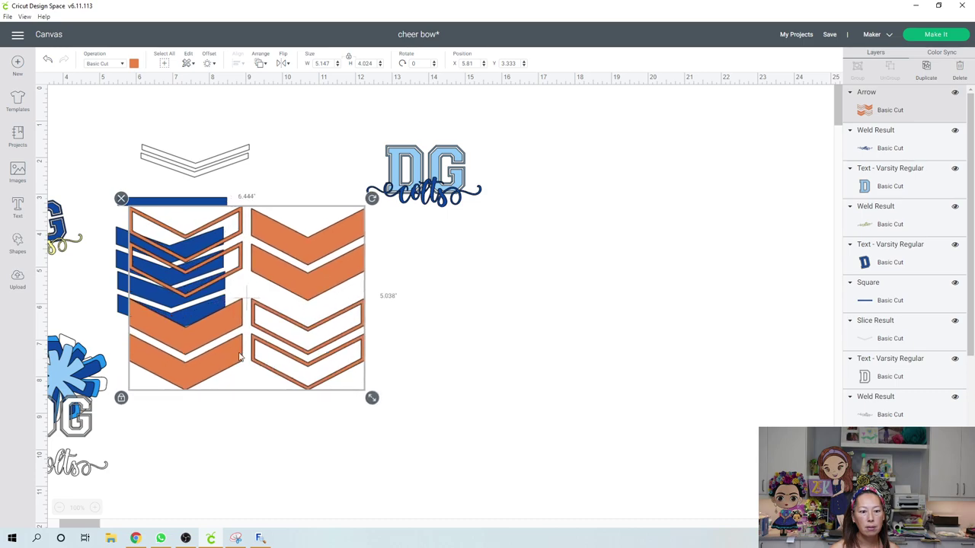
pyautogui.moveTo(228, 350); pyautogui.dragTo(217, 346)
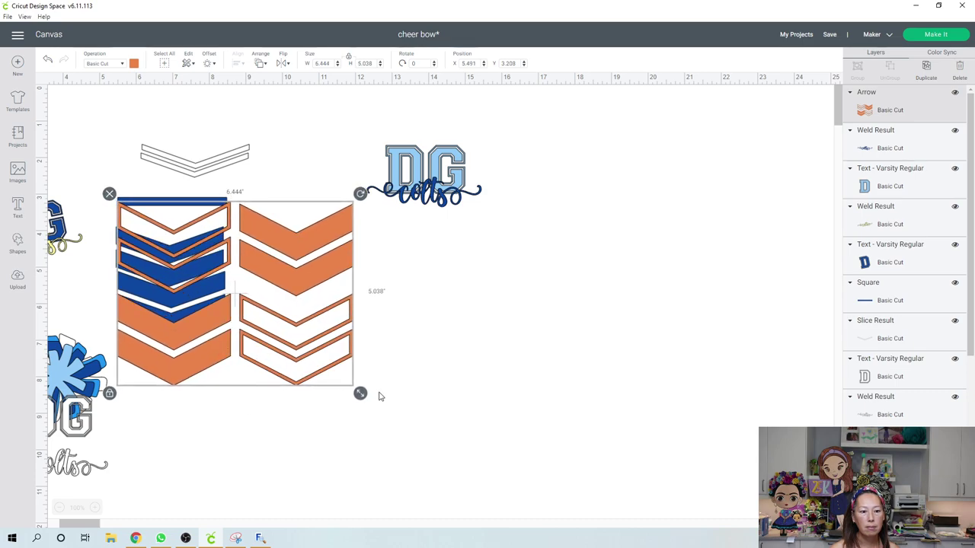
pyautogui.moveTo(361, 393); pyautogui.dragTo(350, 386)
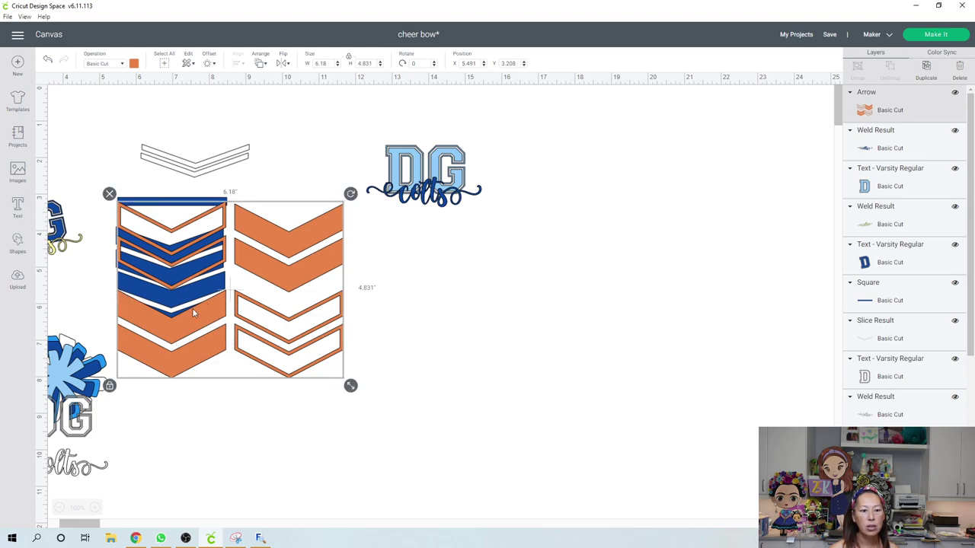
# Move the orange chevron set to the empty area below DG "colts" and flatten it, with proportions unlocked, to about 6 by 3.53 inches.
pyautogui.moveTo(202, 327); pyautogui.dragTo(291, 324)
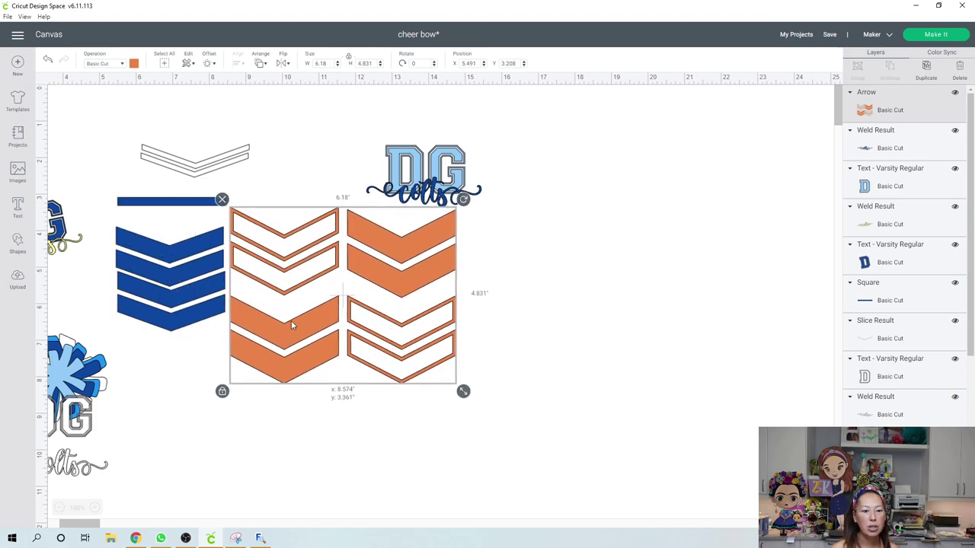
pyautogui.click(183, 325)
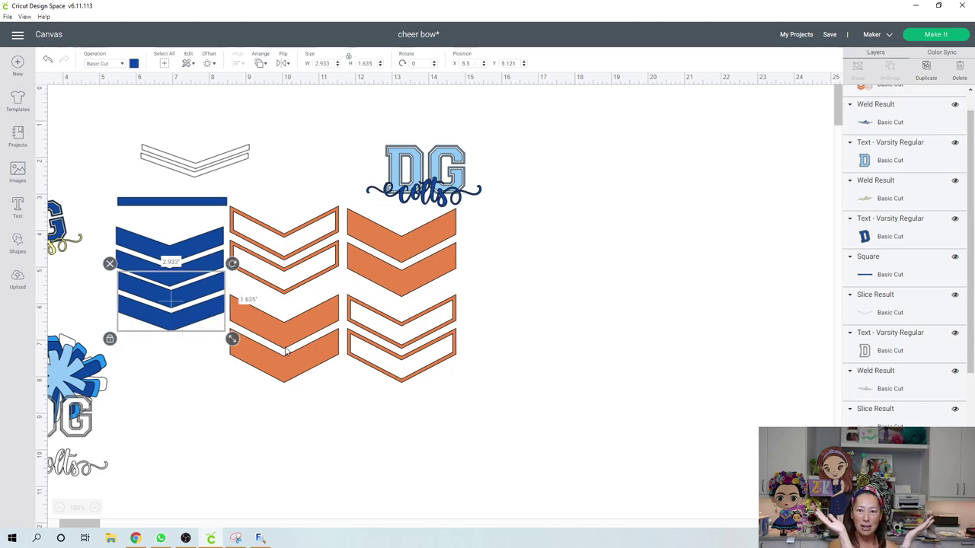
pyautogui.moveTo(318, 266); pyautogui.dragTo(447, 323)
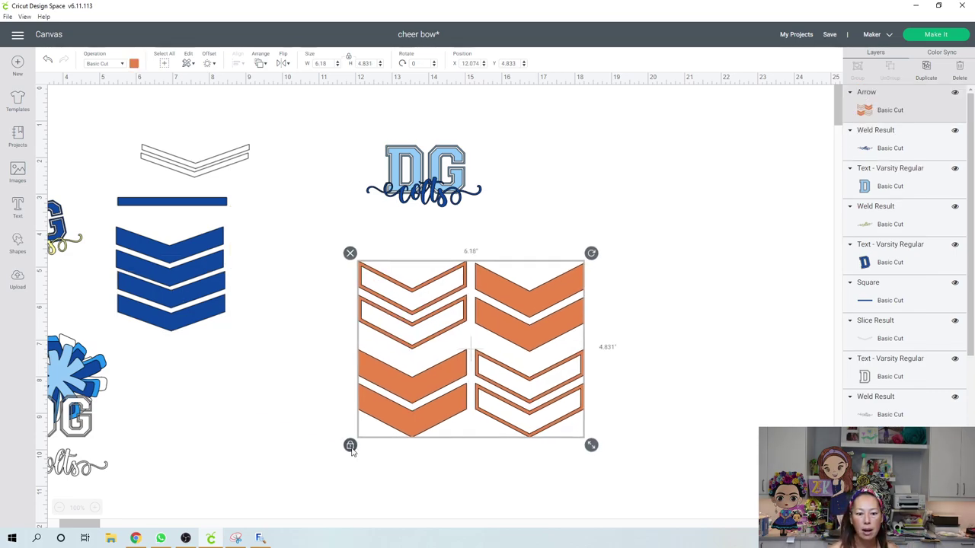
pyautogui.moveTo(591, 445); pyautogui.dragTo(584, 397)
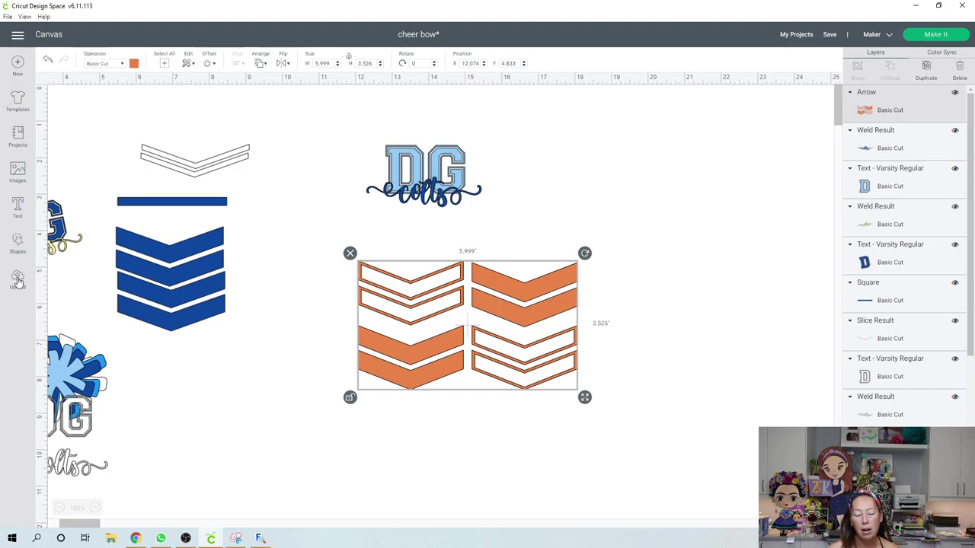
# Add a square and stretch it to about 3.54 by 4.86 inches so it covers the right-hand column of orange chevrons.
pyautogui.click(28, 242)
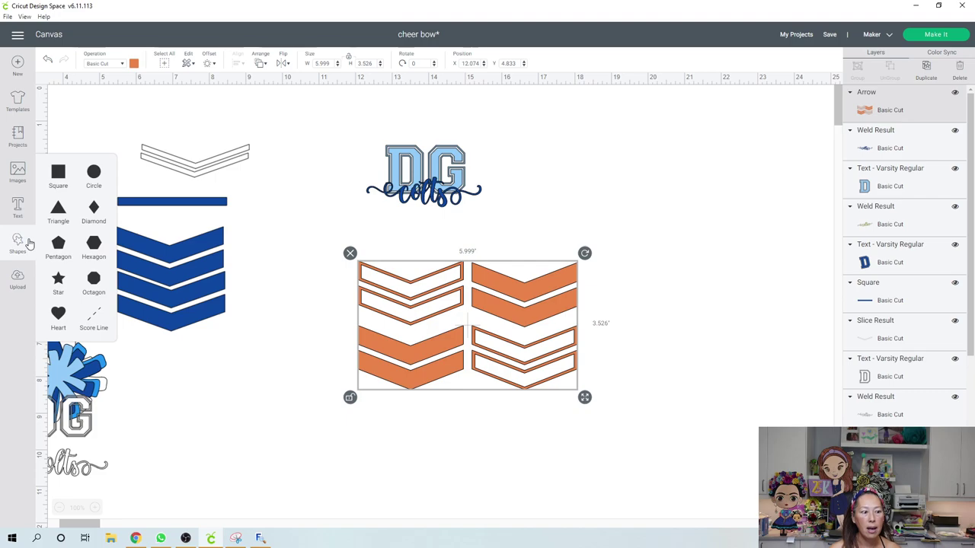
pyautogui.click(60, 174)
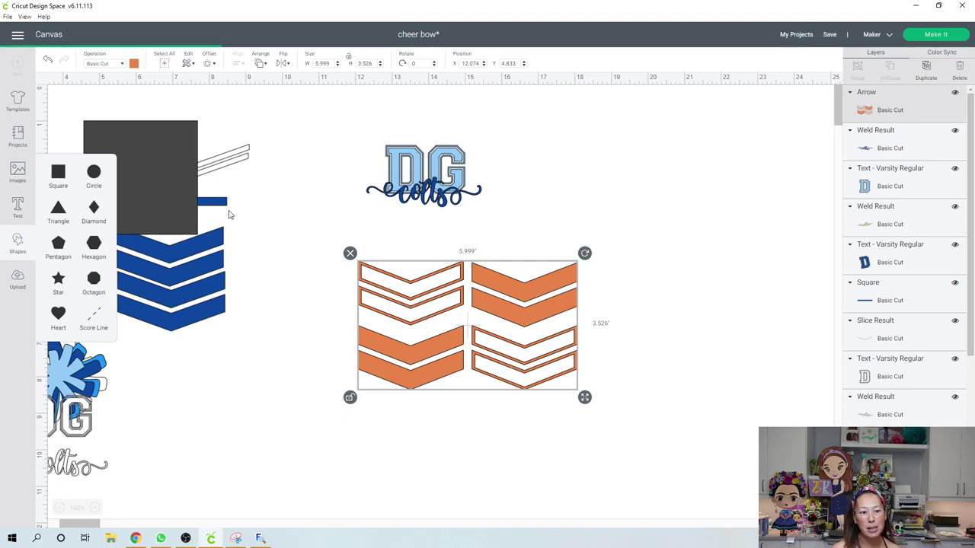
pyautogui.moveTo(659, 338); pyautogui.dragTo(559, 302)
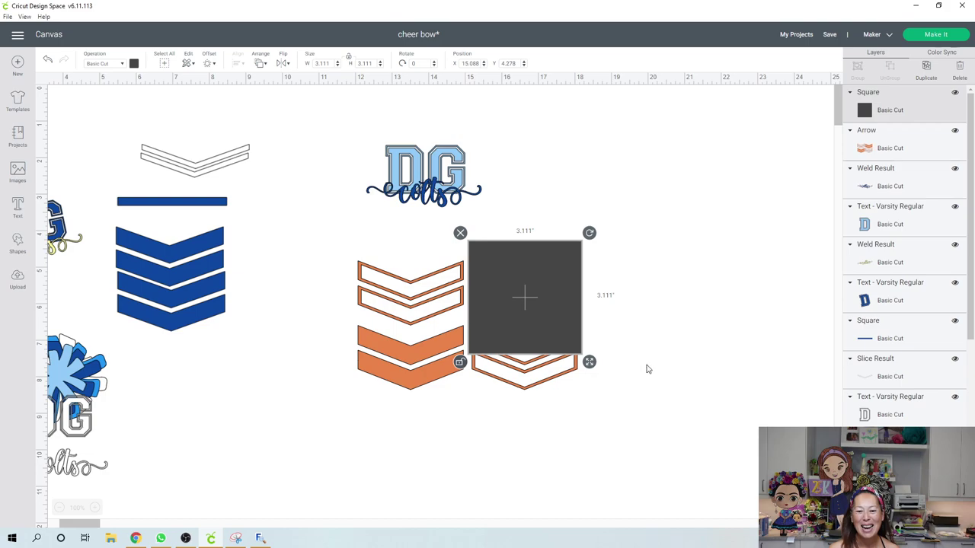
pyautogui.moveTo(591, 366); pyautogui.dragTo(607, 428)
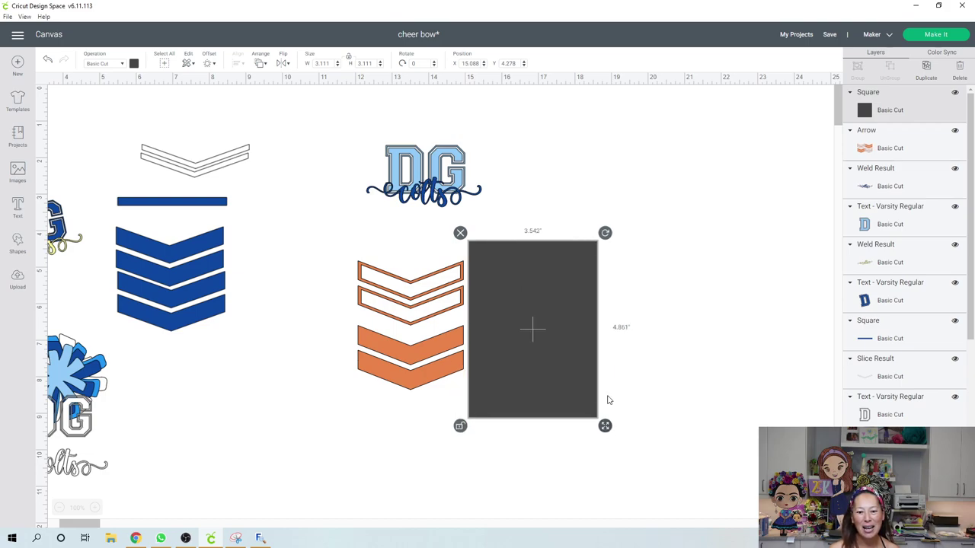
pyautogui.click(691, 373)
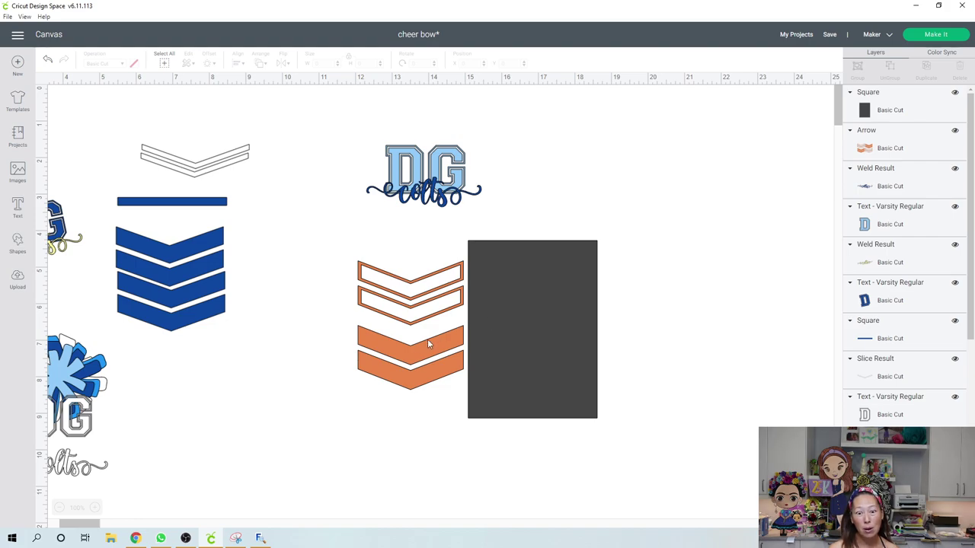
# Slice the orange chevron set with the gray rectangle and move the cut-out rectangle well to the right of the chevrons.
pyautogui.moveTo(732, 373); pyautogui.dragTo(457, 320)
pyautogui.click(656, 346)
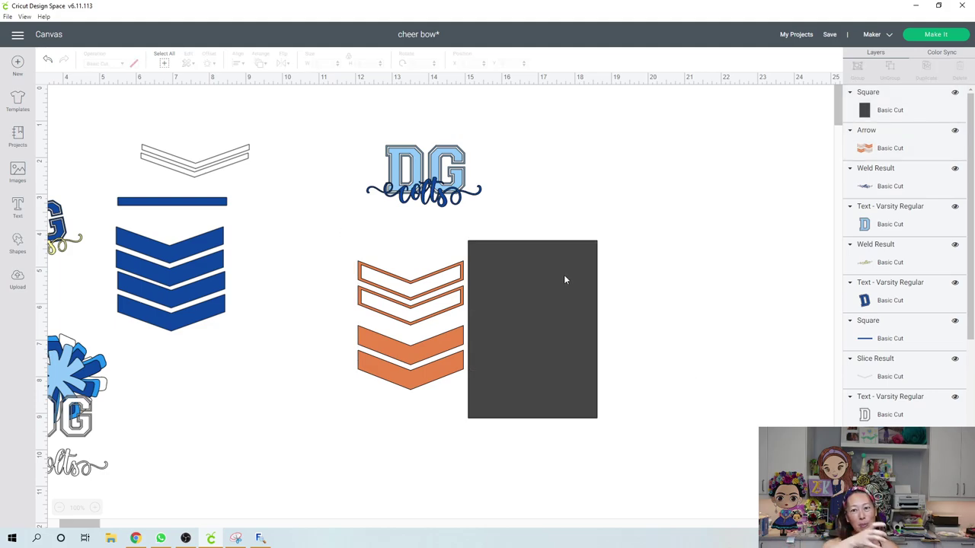
pyautogui.hotkey('ctrl', 'z')
pyautogui.moveTo(514, 281); pyautogui.dragTo(566, 297)
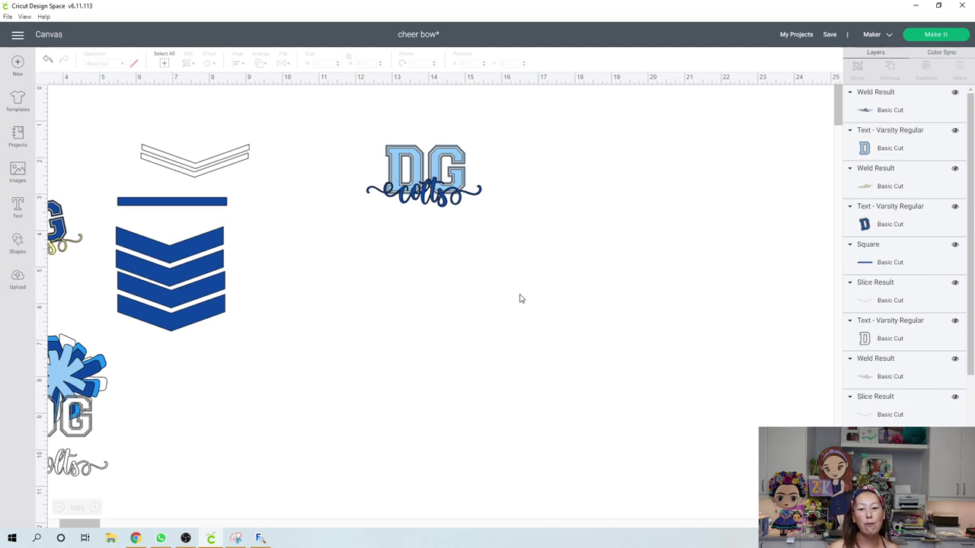
pyautogui.hotkey('ctrl', 'y')
pyautogui.moveTo(583, 277); pyautogui.dragTo(713, 273)
pyautogui.hotkey('ctrl', 'z')
pyautogui.hotkey('ctrl', 'y')
pyautogui.hotkey('ctrl', 'y')
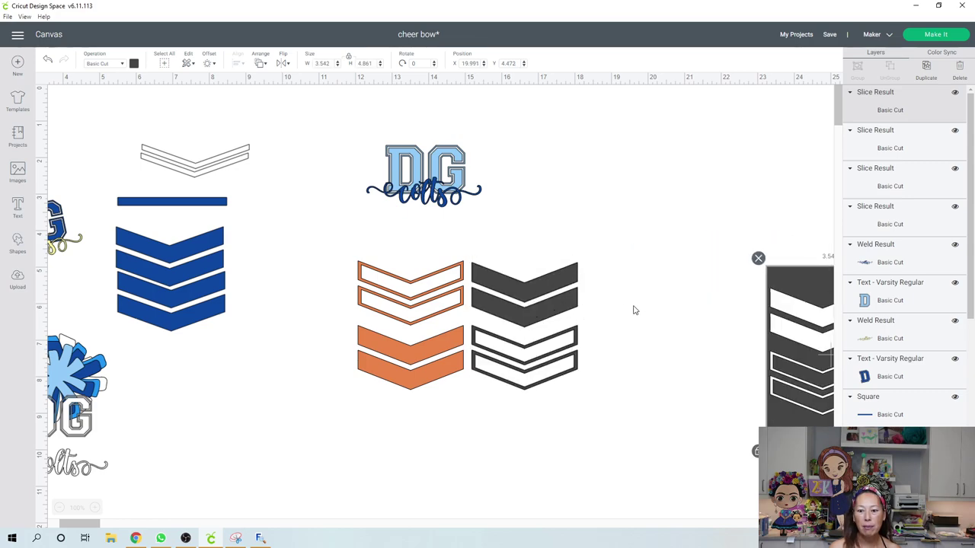
# Pull the slice results apart and delete the gray pieces and the right-hand orange chevron column, keeping the left column.
pyautogui.hotkey('ctrl', 'z')
pyautogui.moveTo(523, 285); pyautogui.dragTo(810, 323)
pyautogui.moveTo(507, 265); pyautogui.dragTo(553, 251)
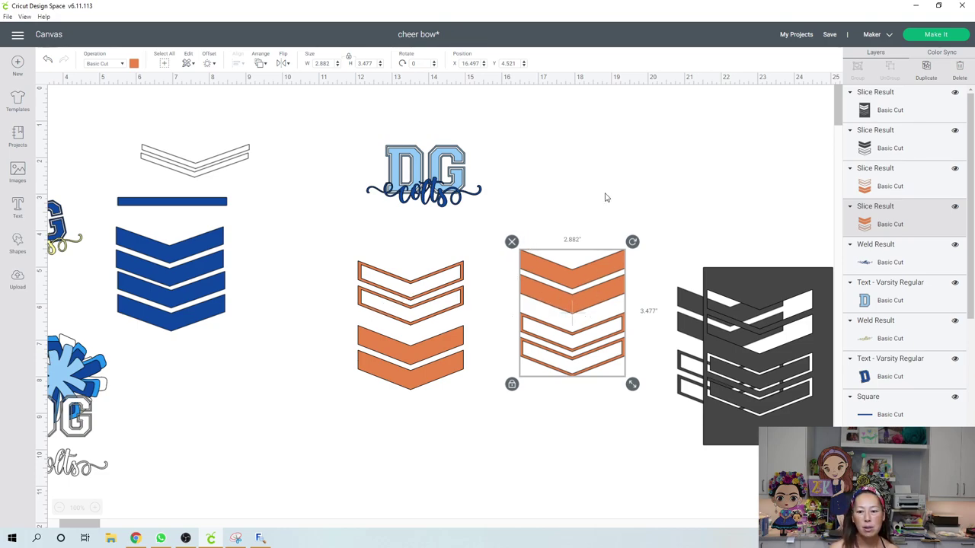
pyautogui.moveTo(579, 176); pyautogui.dragTo(742, 396)
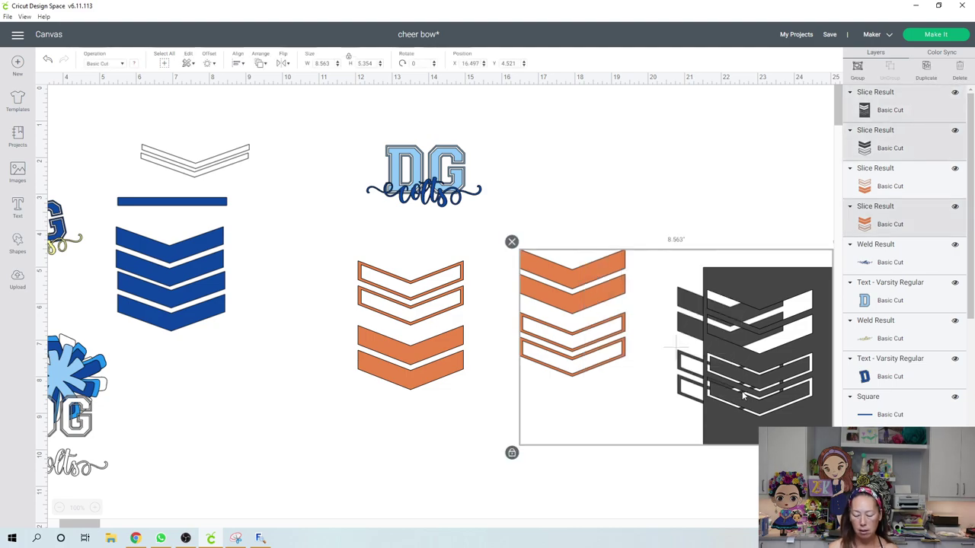
pyautogui.press('Delete')
# Hide the contours of the two outlined chevrons in the orange set, keeping only the two solid orange chevrons.
pyautogui.click(404, 299)
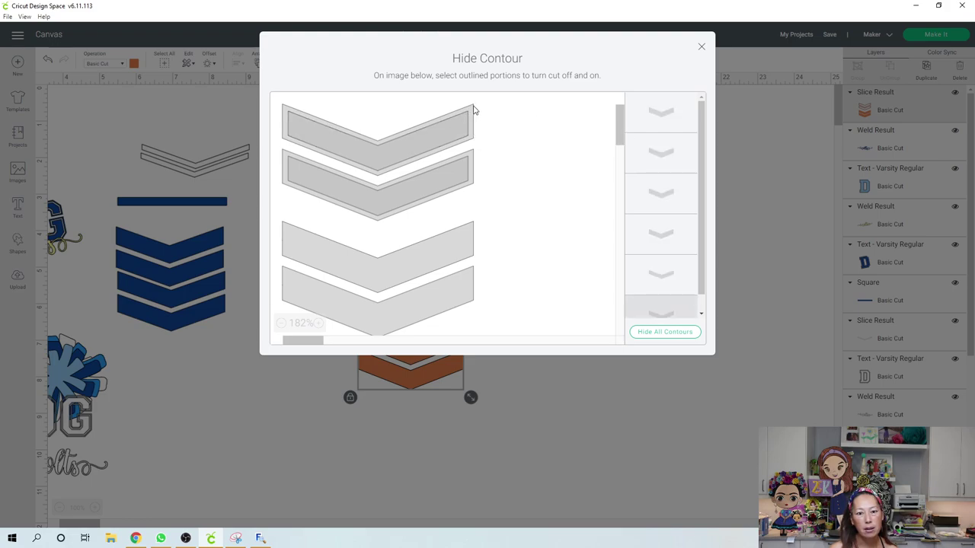
pyautogui.click(478, 190)
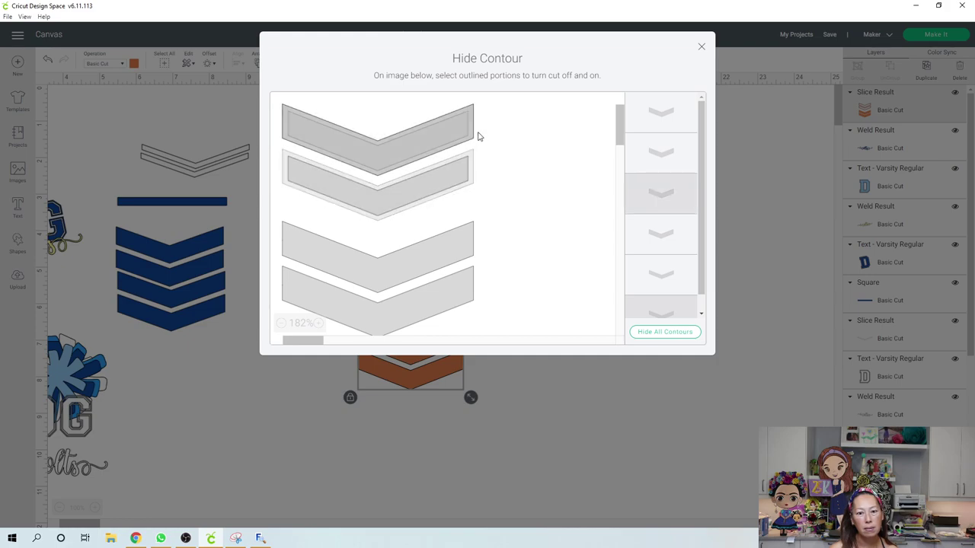
pyautogui.click(478, 137)
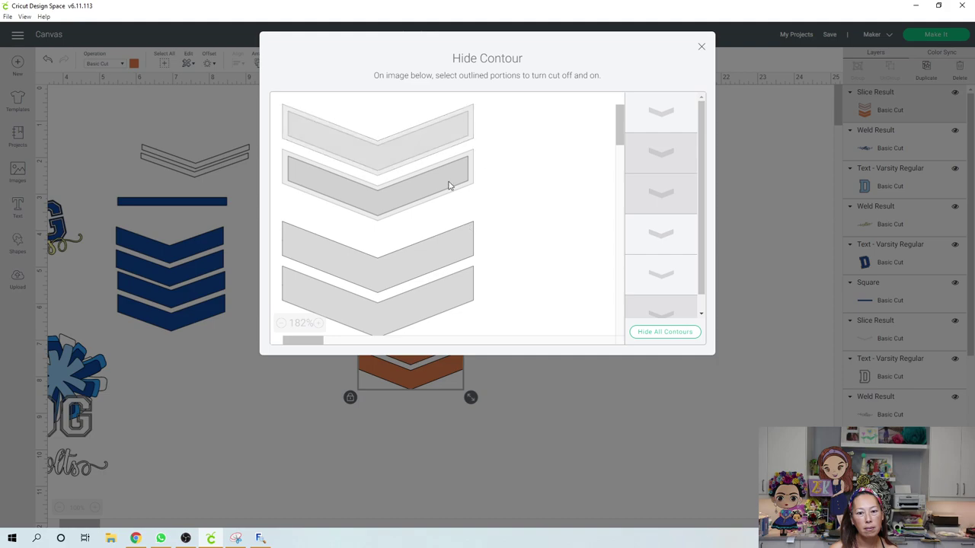
pyautogui.click(702, 49)
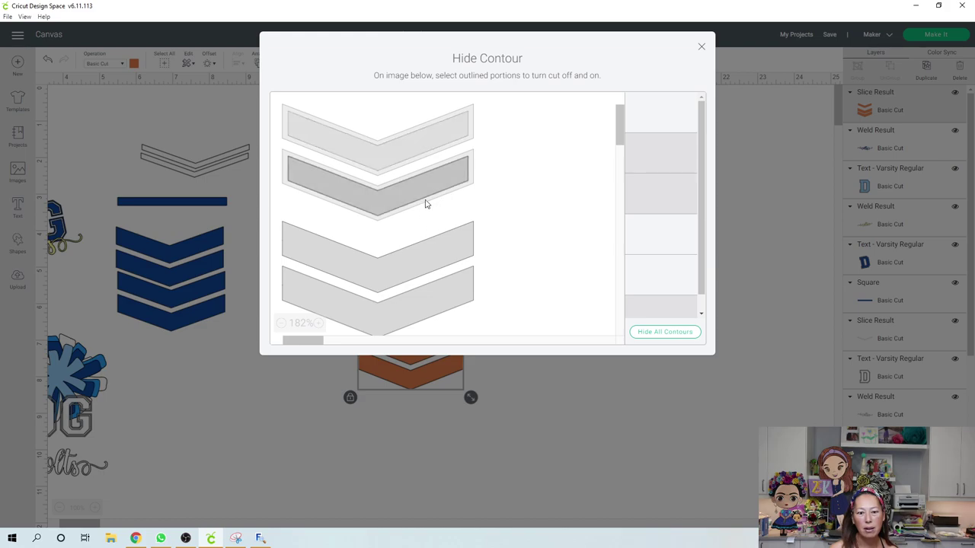
pyautogui.click(701, 48)
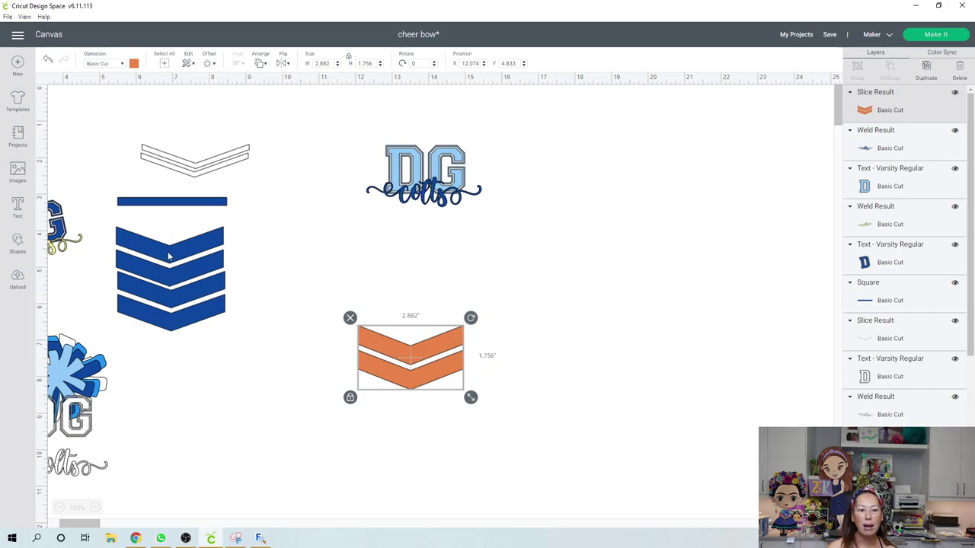
# Move the two solid orange chevrons beside the blue chevrons and set their width to 2.9 inches.
pyautogui.moveTo(439, 364); pyautogui.dragTo(374, 285)
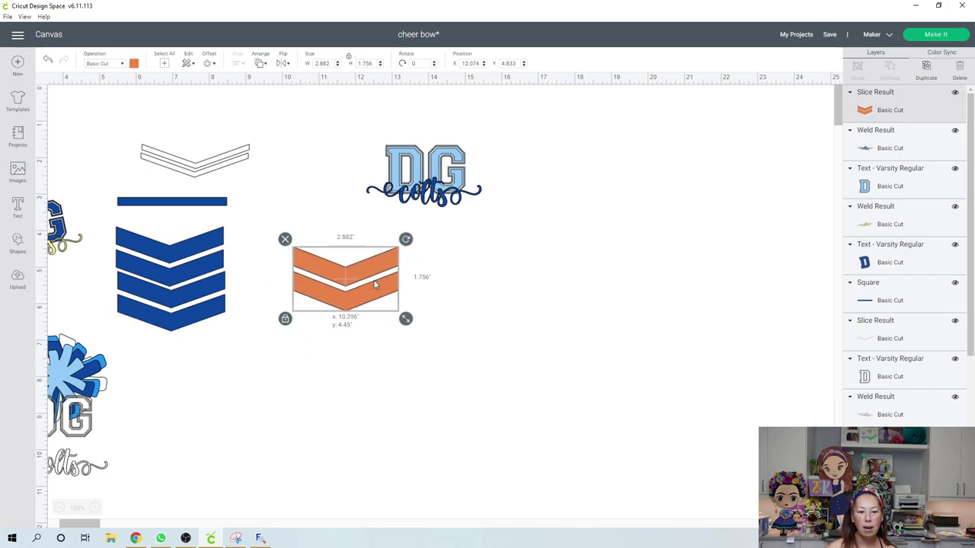
pyautogui.click(219, 167)
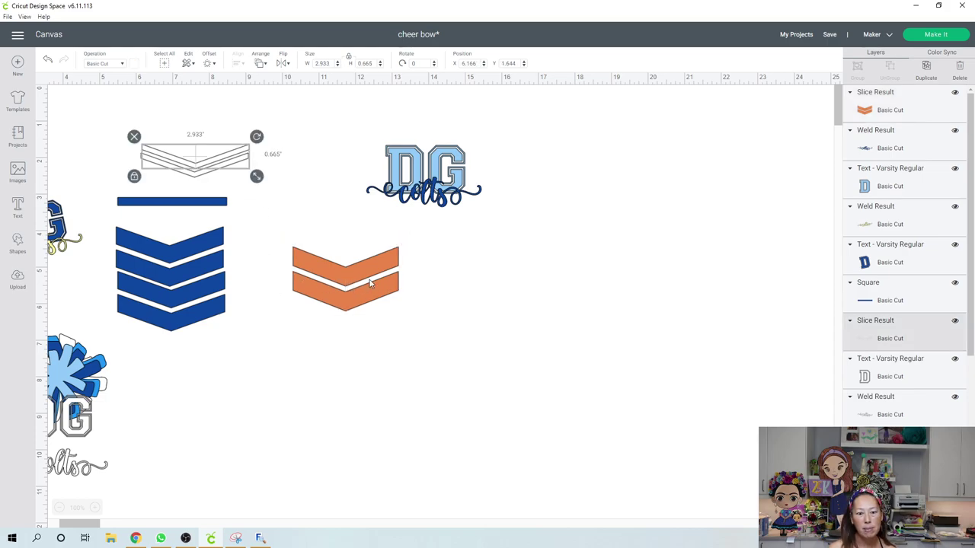
pyautogui.click(22, 245)
pyautogui.click(344, 273)
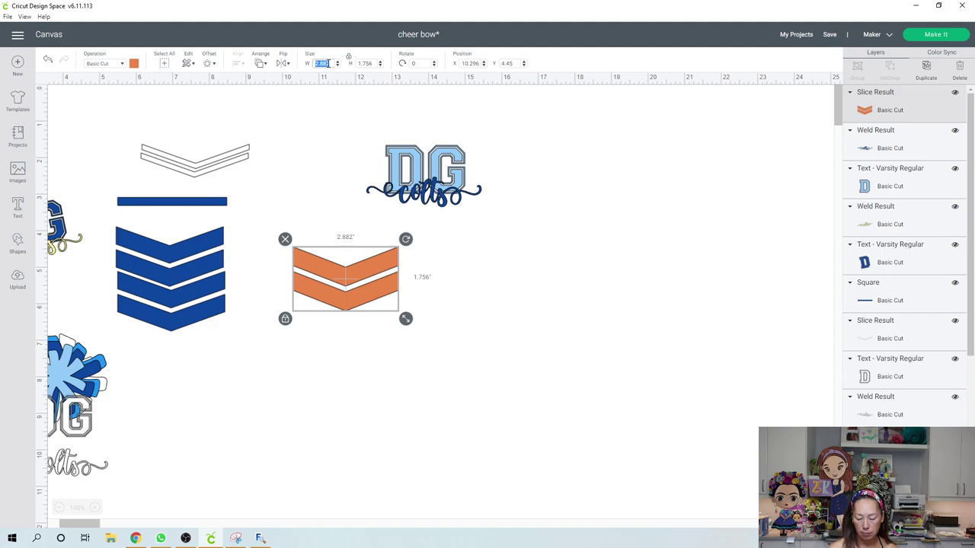
pyautogui.click(328, 63)
pyautogui.write('2.9')
pyautogui.press('Tab')
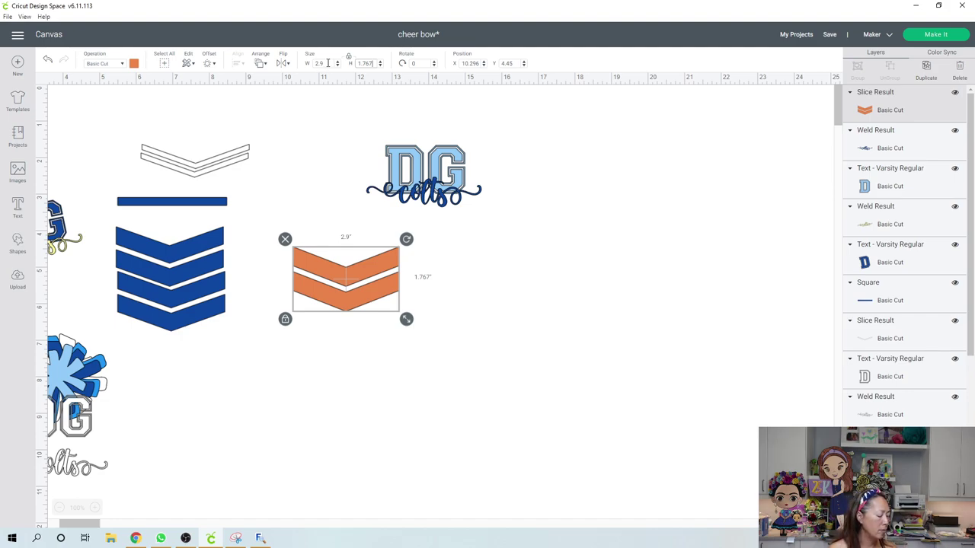
# Add a square shape and size it to 2.9 by 2.9 inches to match the orange chevrons' width.
pyautogui.click(179, 246)
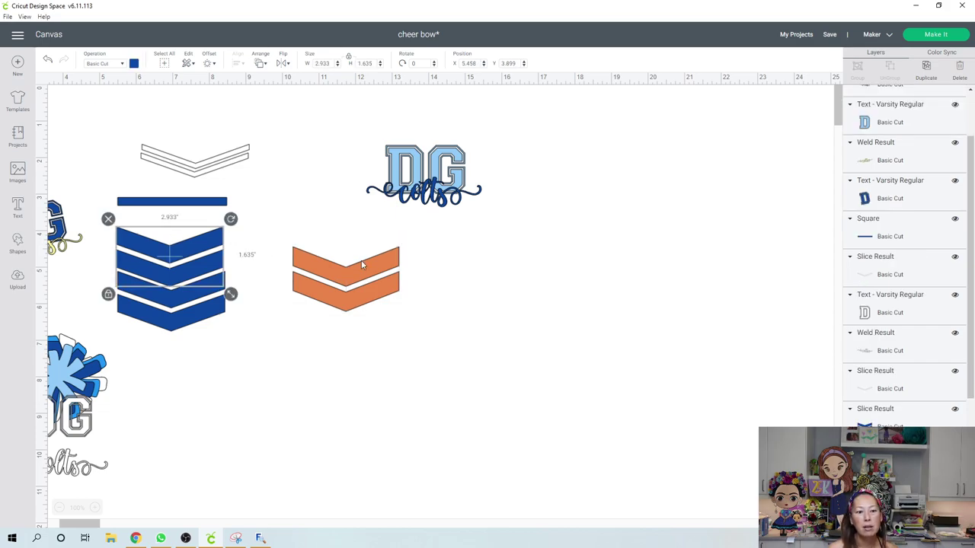
pyautogui.click(382, 282)
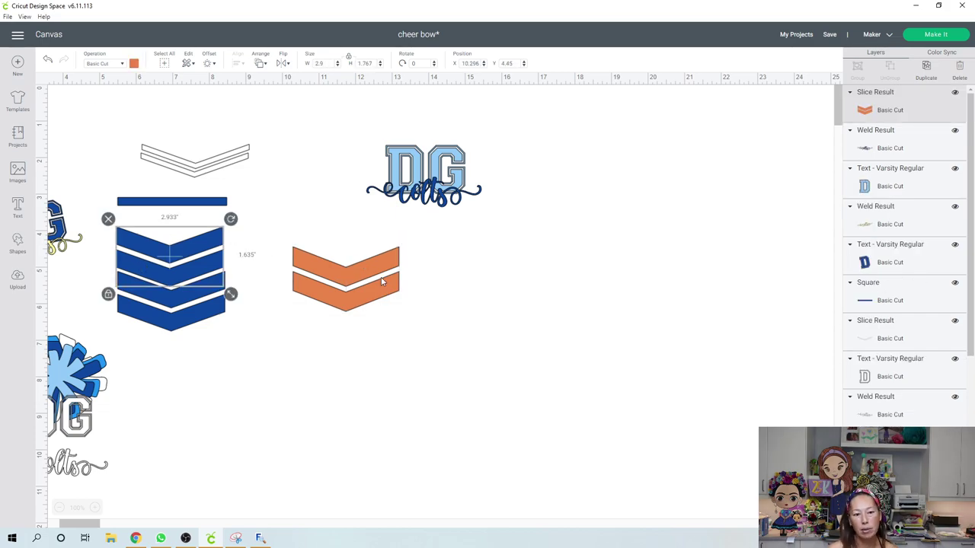
pyautogui.click(18, 242)
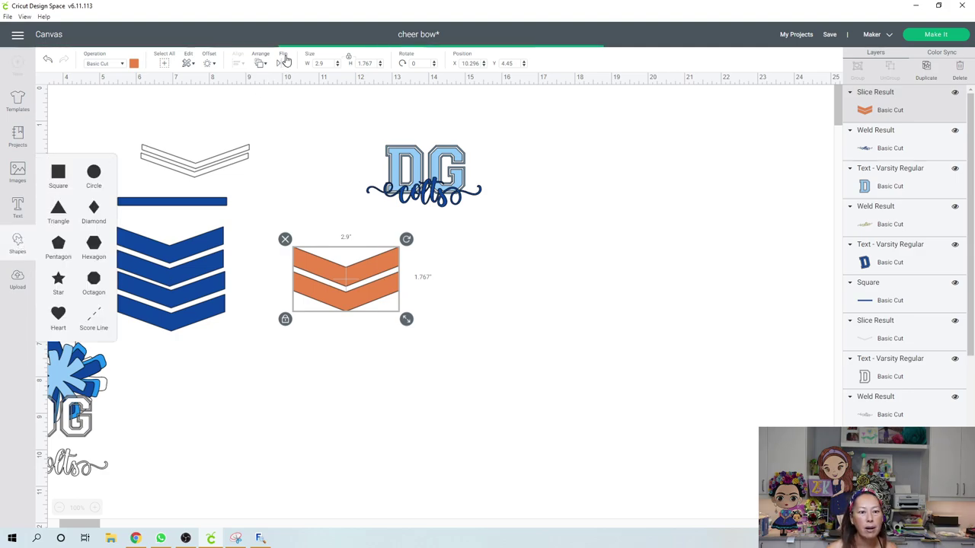
pyautogui.click(323, 63)
pyautogui.write('2.9')
pyautogui.press('Return')
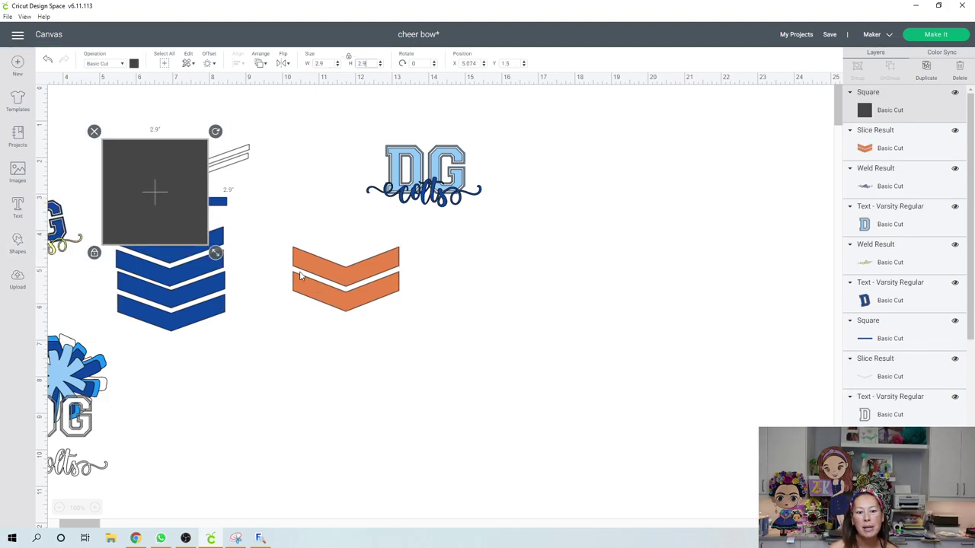
# Place the gray square over the two orange chevrons and align both objects along their left edges.
pyautogui.moveTo(175, 206); pyautogui.dragTo(354, 290)
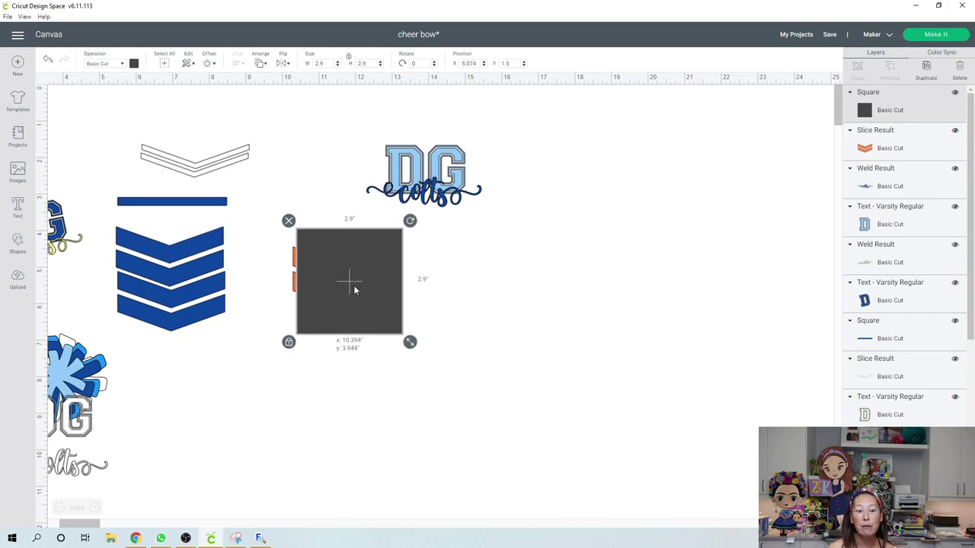
pyautogui.moveTo(482, 376); pyautogui.dragTo(283, 253)
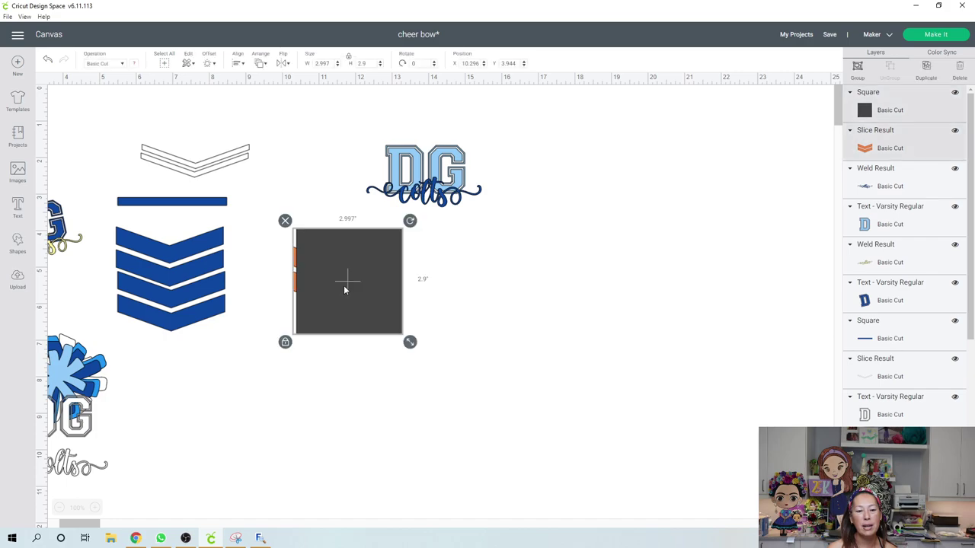
pyautogui.click(237, 63)
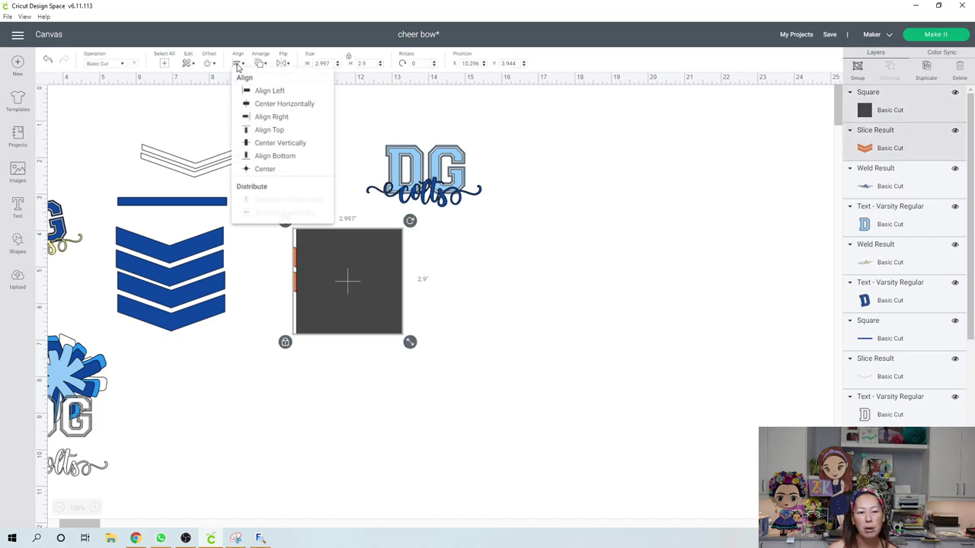
pyautogui.click(268, 92)
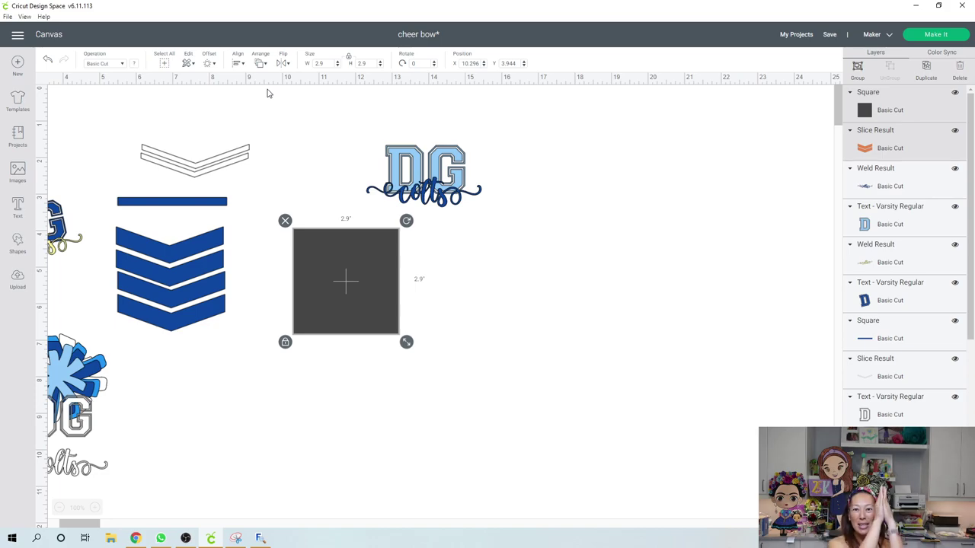
# Slice the chevrons out of the gray square and move the square remainder, gray chevrons and orange chevrons apart.
pyautogui.moveTo(424, 382); pyautogui.dragTo(335, 257)
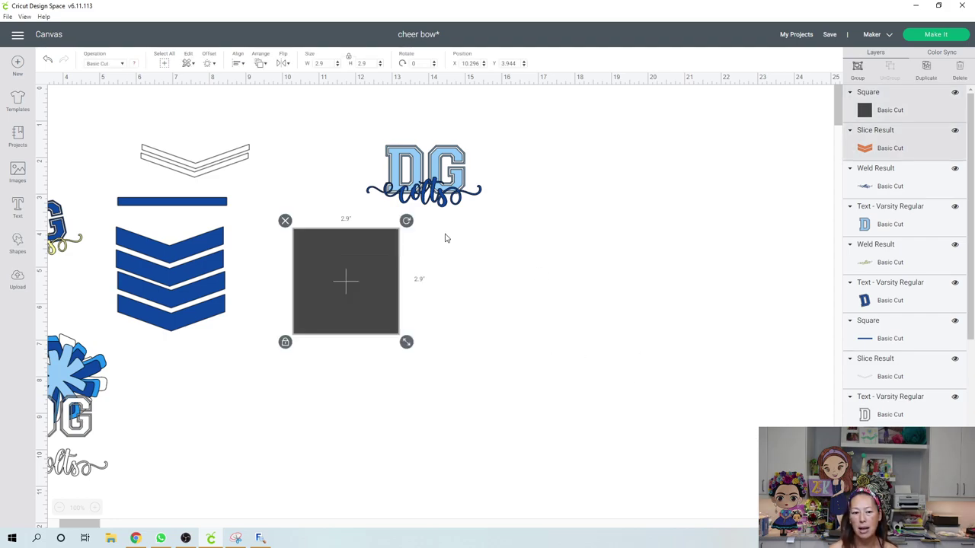
pyautogui.click(409, 261)
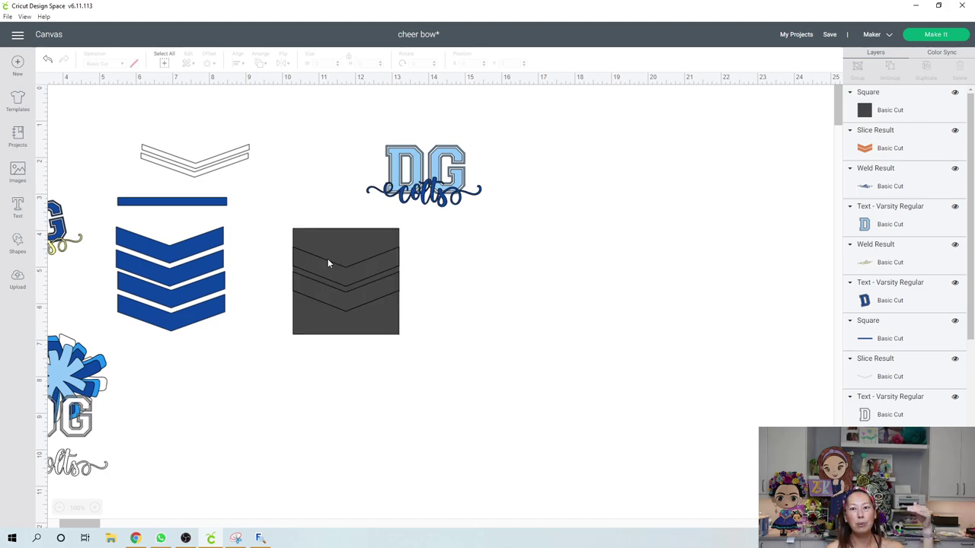
pyautogui.moveTo(353, 256); pyautogui.dragTo(519, 307)
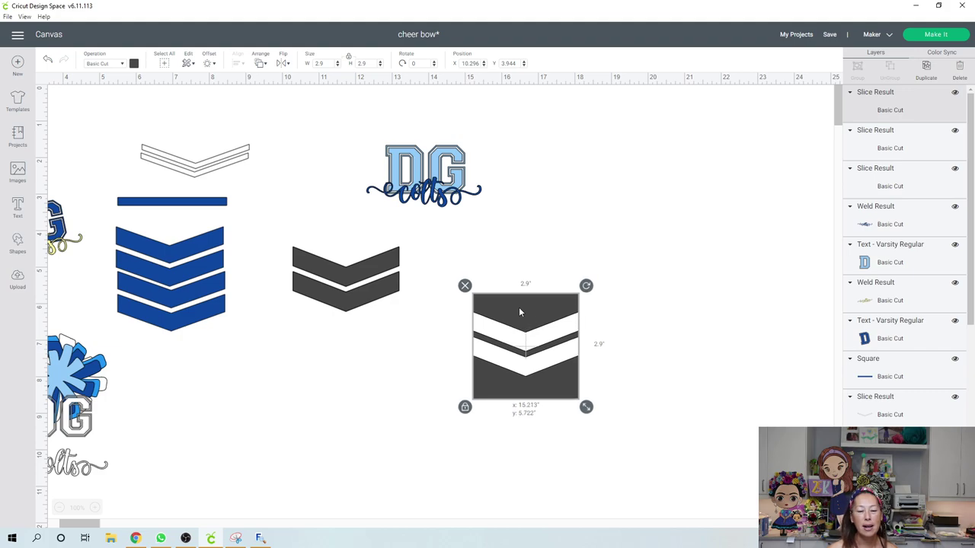
pyautogui.moveTo(358, 274); pyautogui.dragTo(381, 358)
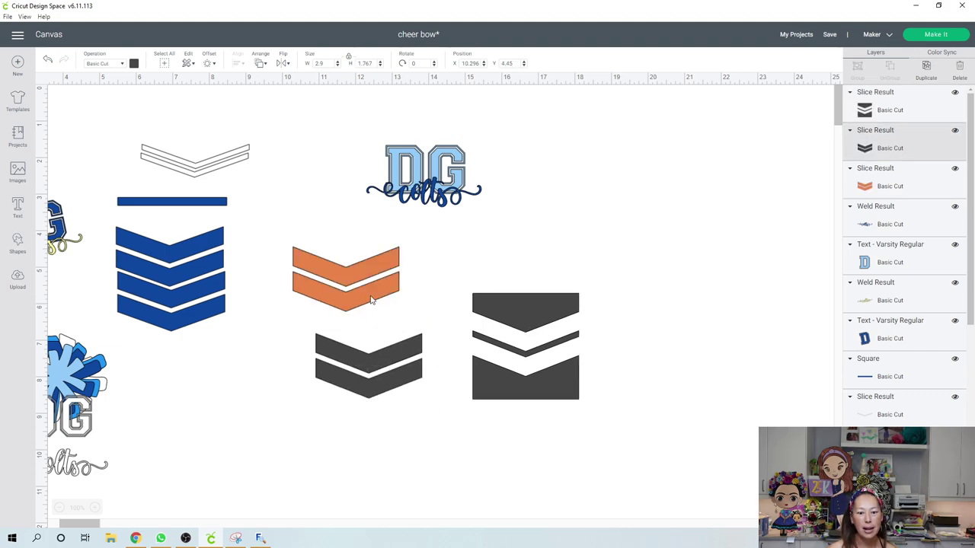
pyautogui.moveTo(373, 273)
pyautogui.mouseDown()
pyautogui.moveTo(373, 318)
pyautogui.moveTo(379, 264)
pyautogui.mouseUp()
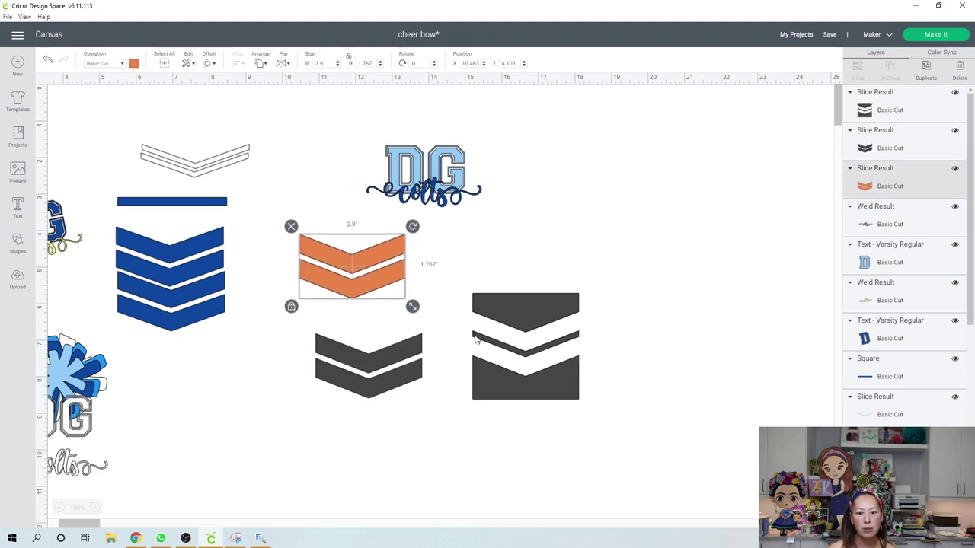
# Hide the large upper and lower contours of the sliced square and move the remaining thin gray chevron farther right.
pyautogui.click(568, 389)
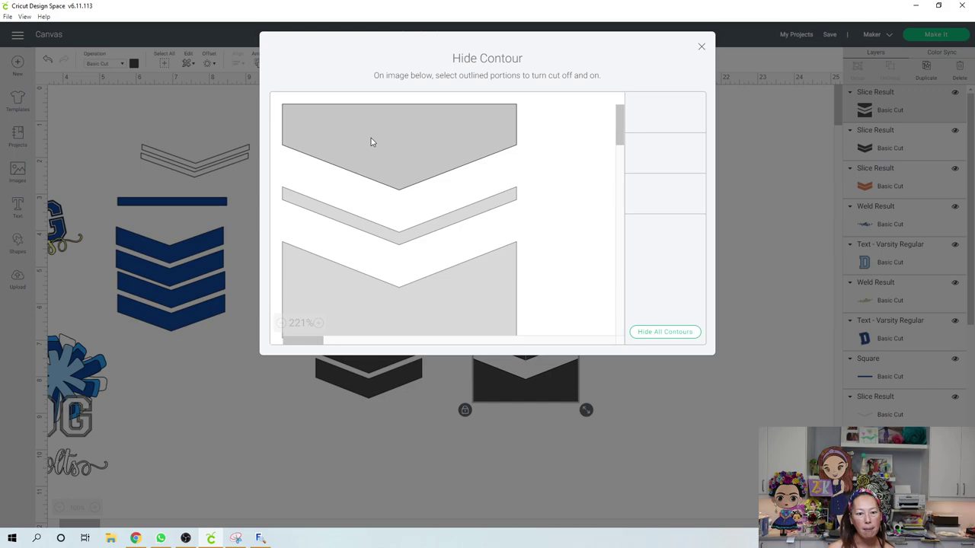
pyautogui.click(371, 139)
pyautogui.click(513, 283)
pyautogui.click(703, 47)
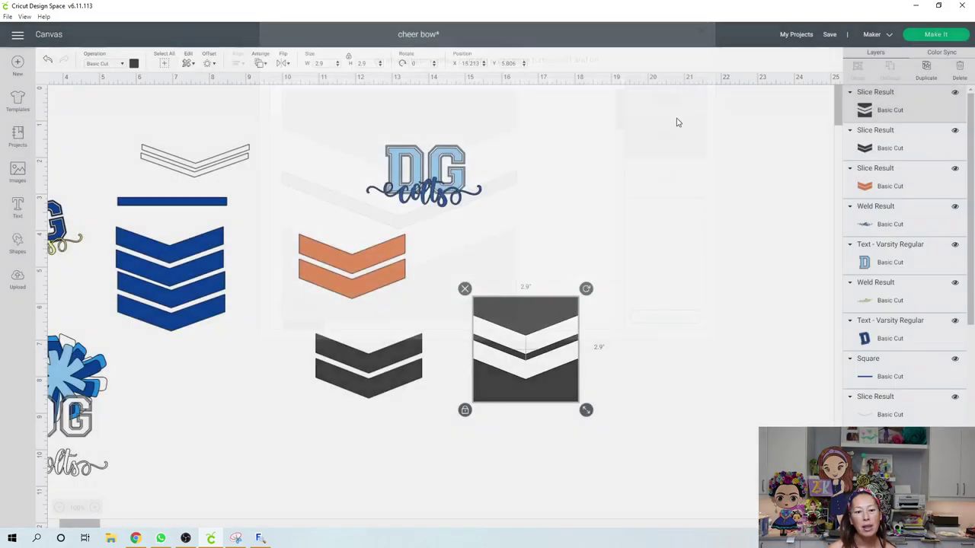
pyautogui.moveTo(537, 337); pyautogui.dragTo(615, 303)
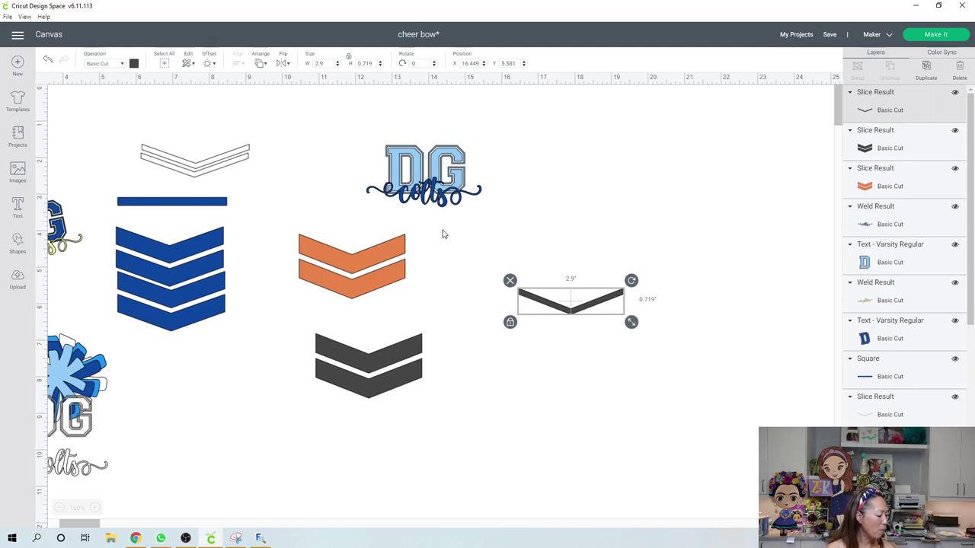
# Move the layered blue pom-pom from the far-left designs to the empty area right of DG "colts".
pyautogui.click(82, 369)
pyautogui.moveTo(111, 361); pyautogui.dragTo(467, 288)
pyautogui.moveTo(544, 237); pyautogui.dragTo(600, 161)
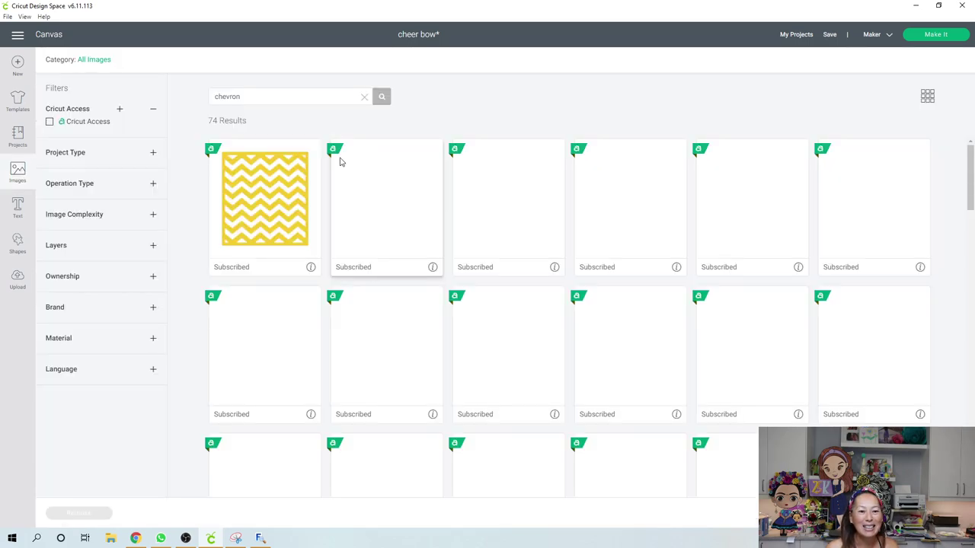
# Replace the chevron query and search the image library for "pom poms".
pyautogui.click(274, 98)
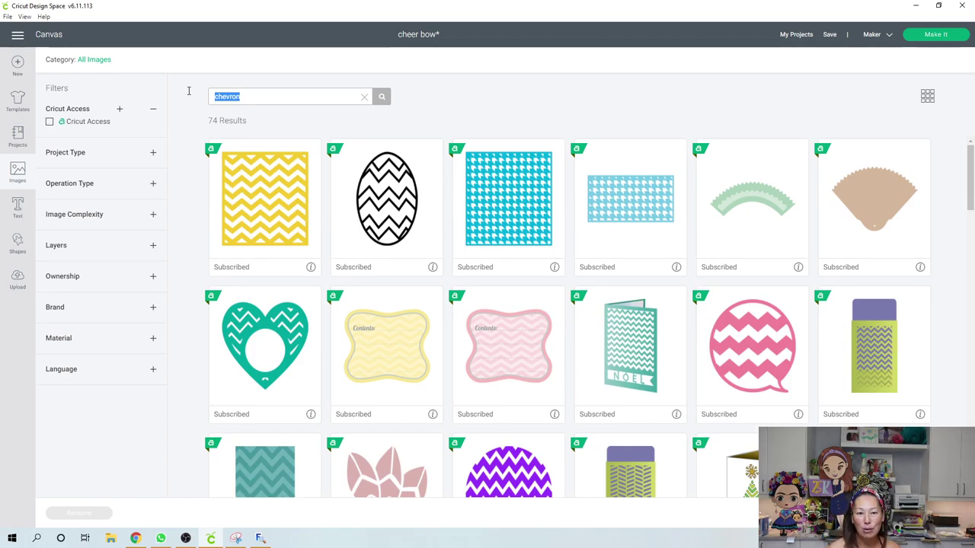
pyautogui.write('ch')
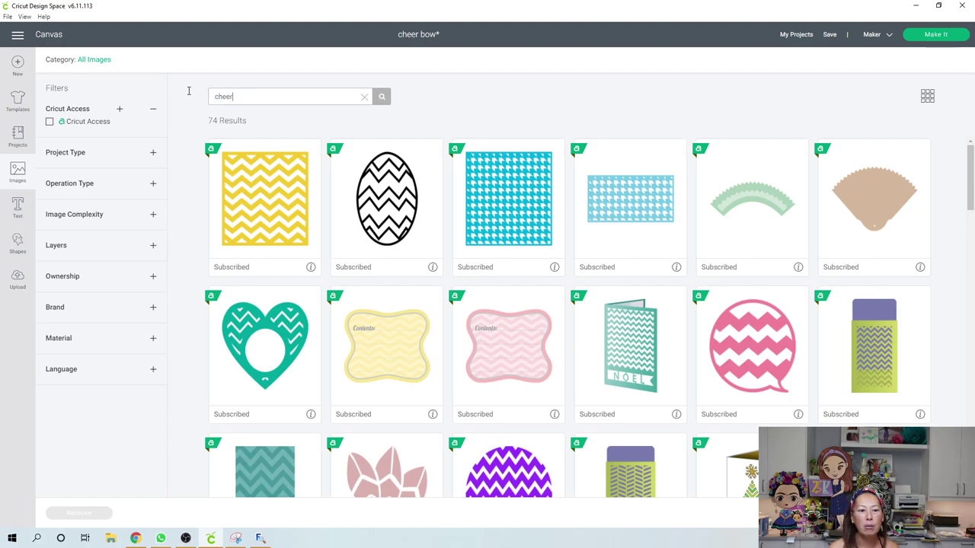
pyautogui.press('BackSpace')
pyautogui.press('BackSpace')
pyautogui.press('BackSpace')
pyautogui.press('BackSpace')
pyautogui.press('BackSpace')
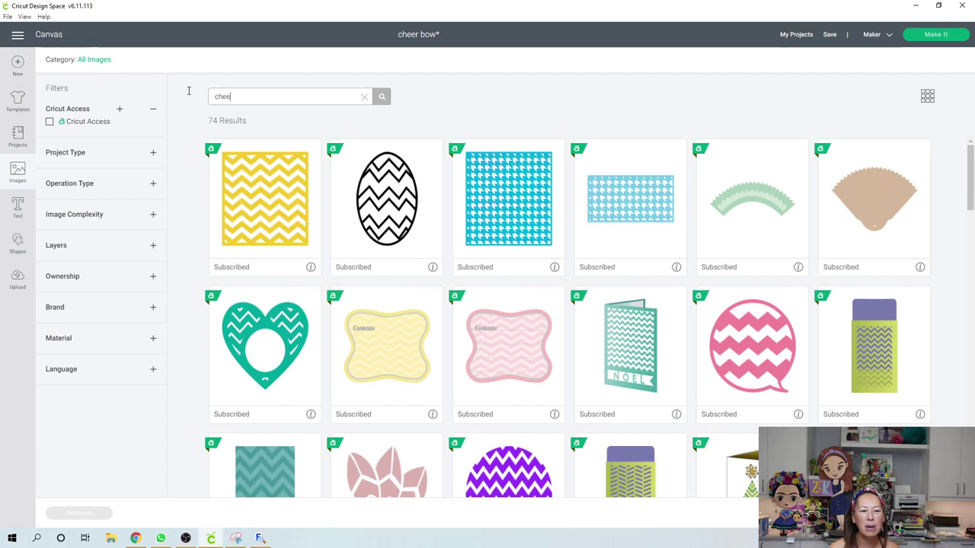
pyautogui.write('pom poms')
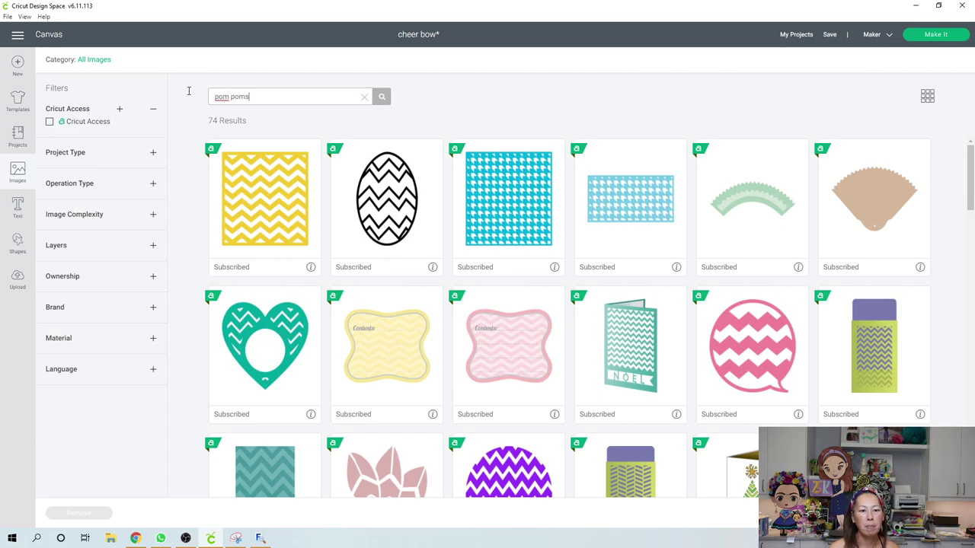
pyautogui.press('Return')
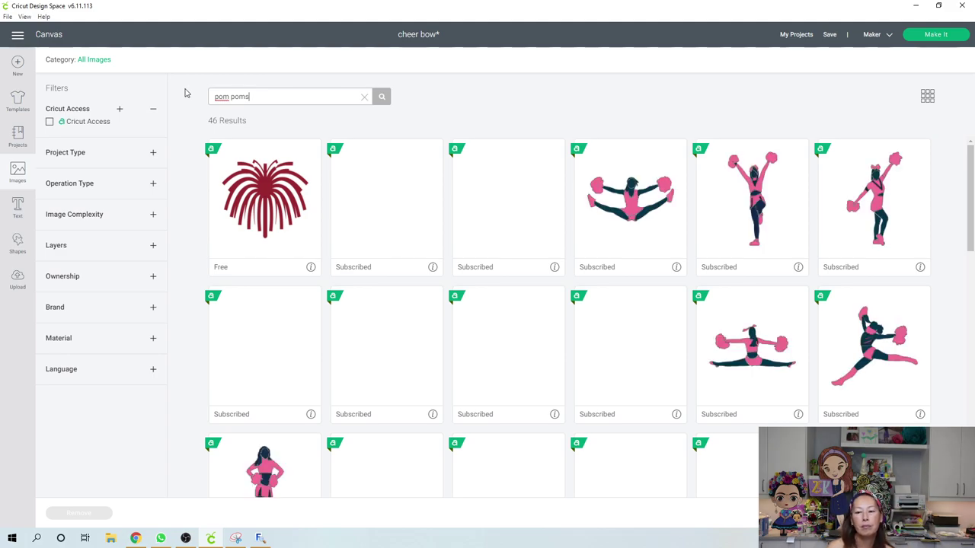
# Insert the layered pink pom-pom image and move it to the empty area below the blue pom-pom.
pyautogui.scroll(-2, 457, 259)
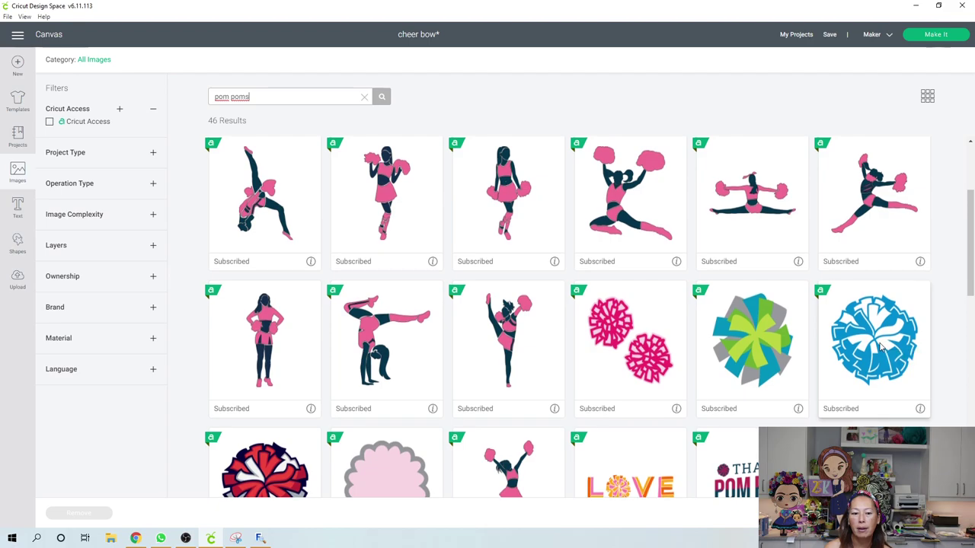
pyautogui.scroll(-1, 880, 347)
pyautogui.scroll(-1, 880, 347)
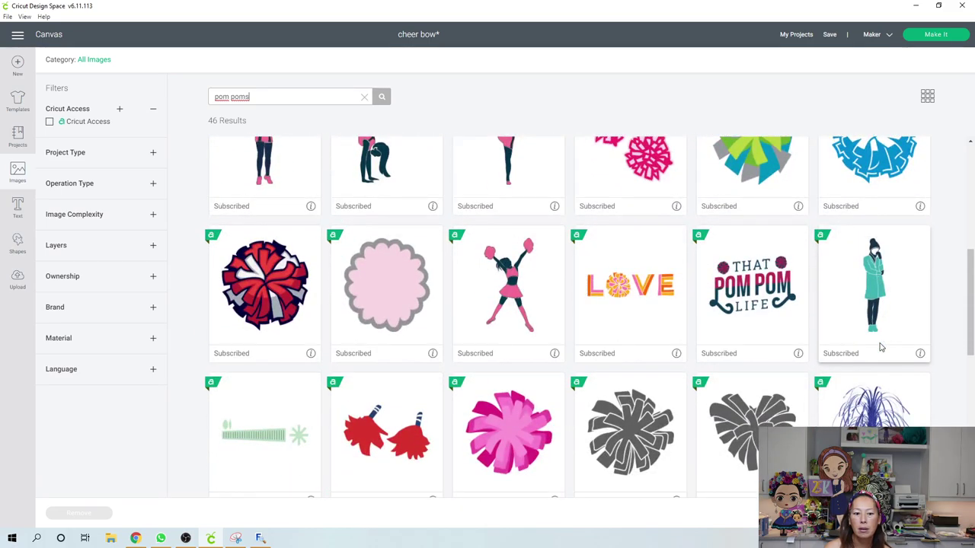
pyautogui.scroll(-1, 880, 347)
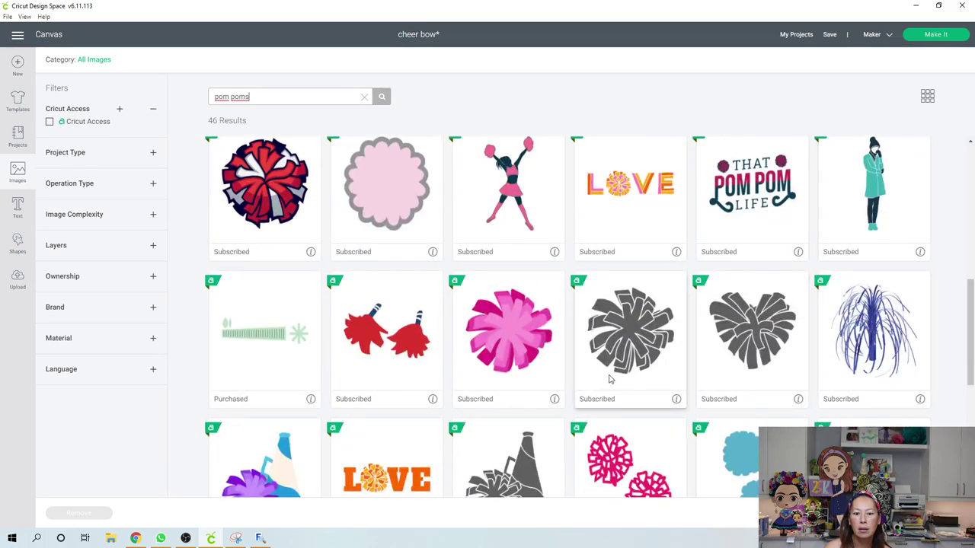
pyautogui.click(535, 337)
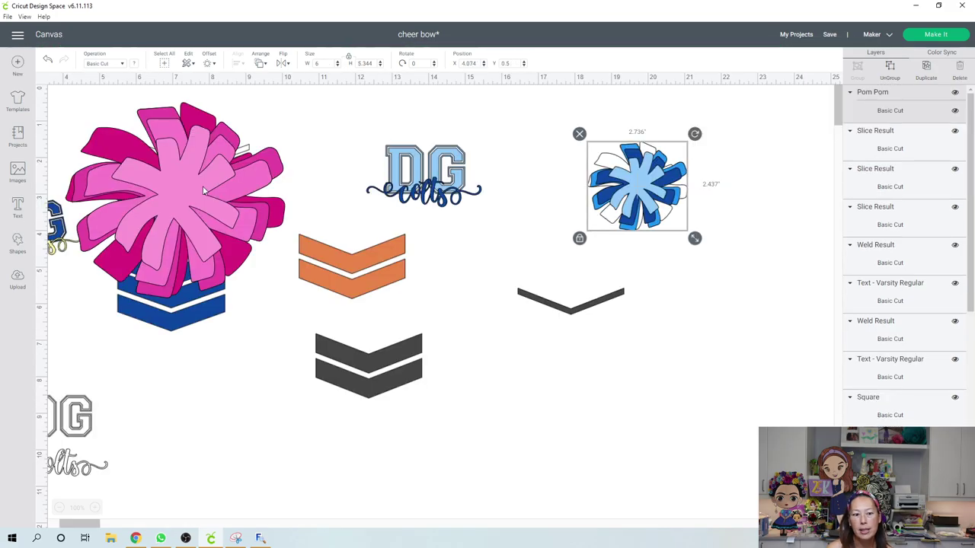
pyautogui.moveTo(204, 190); pyautogui.dragTo(653, 360)
pyautogui.click(604, 309)
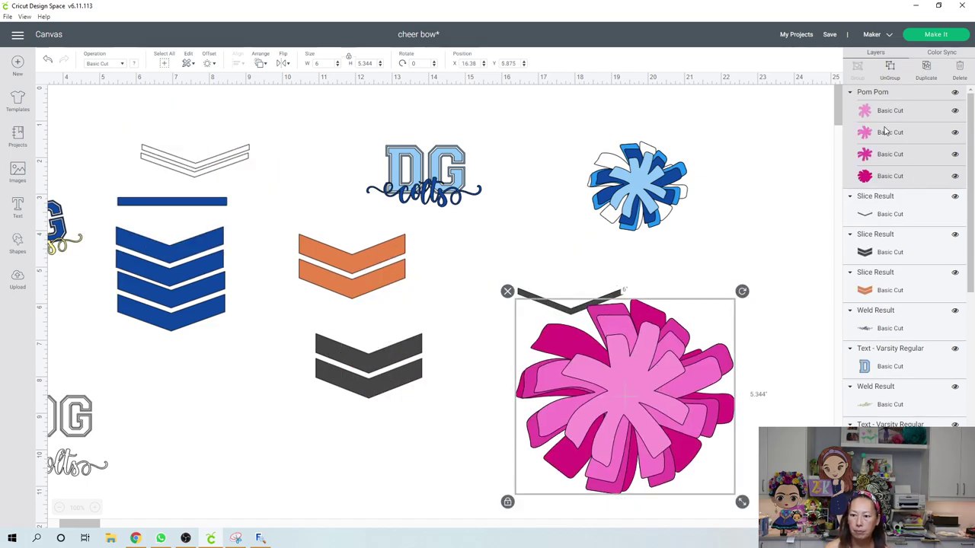
# Recolor the new pom-pom's top layer light blue and its second layer dark blue, using the existing material colors.
pyautogui.click(893, 112)
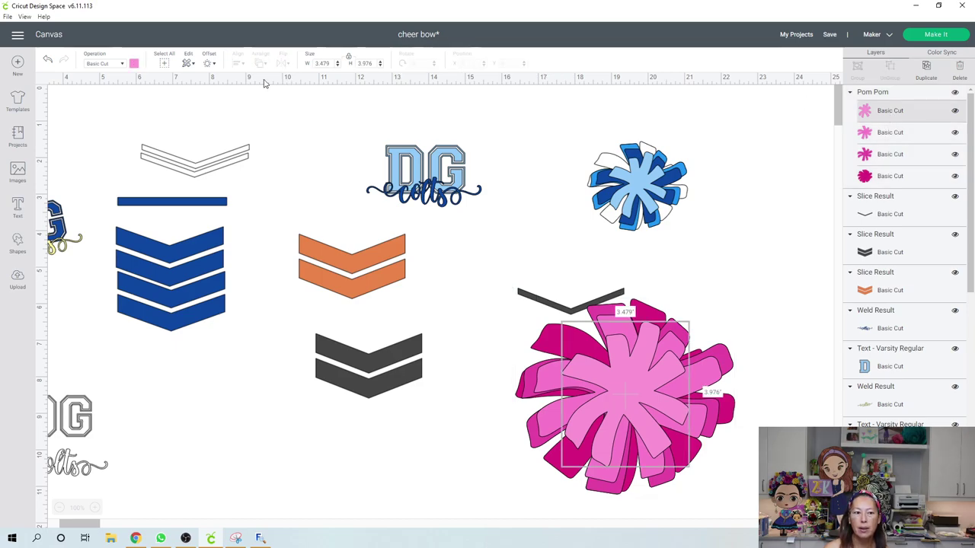
pyautogui.click(134, 64)
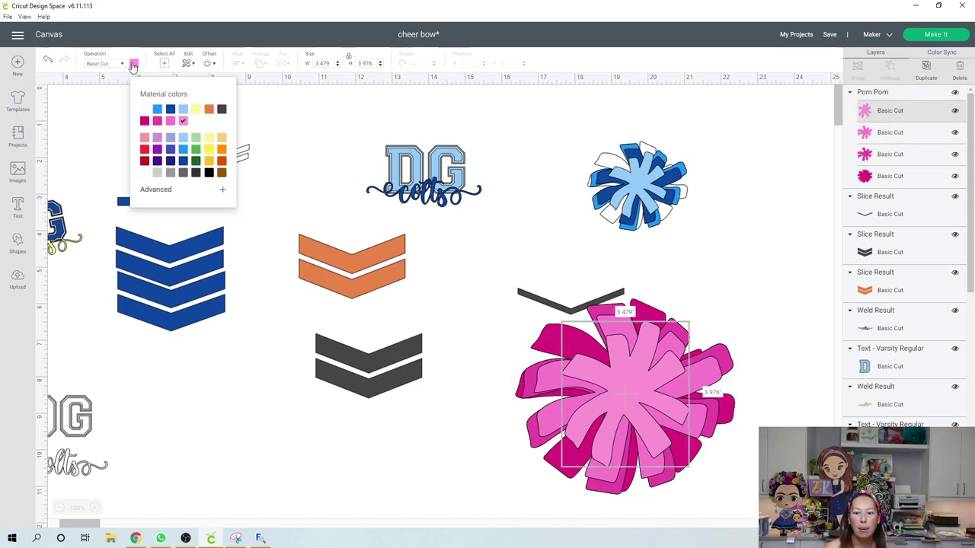
pyautogui.click(183, 110)
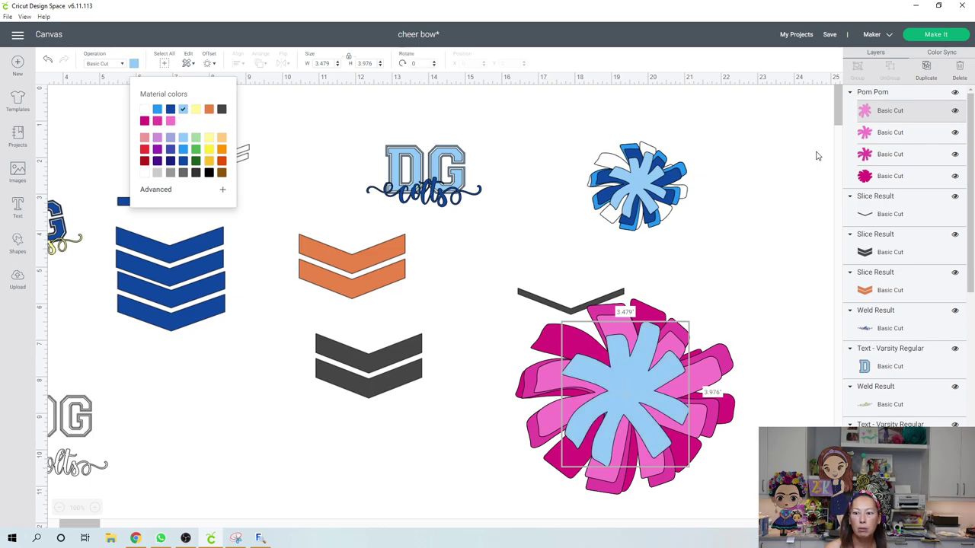
pyautogui.click(901, 139)
pyautogui.click(170, 109)
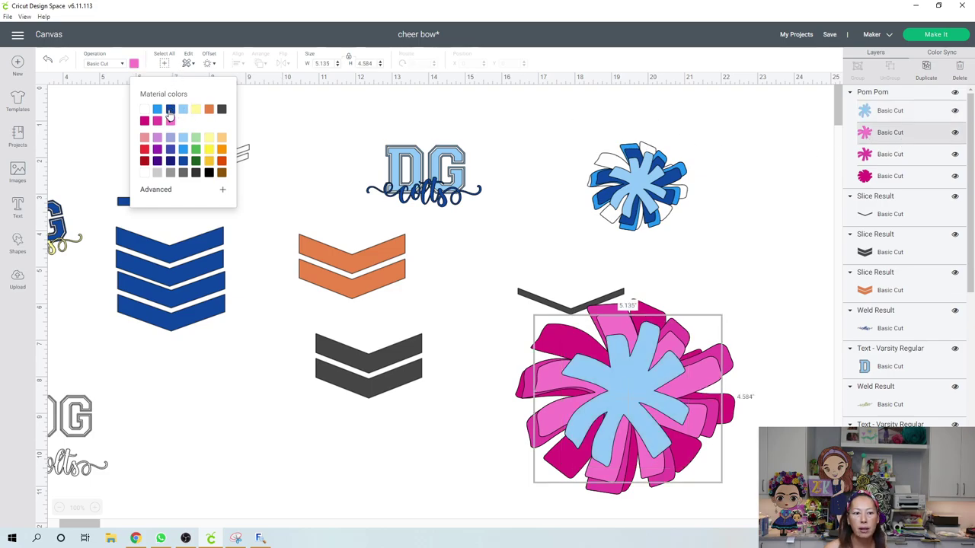
# Recolor the new pom-pom's third layer light blue and its bottom layer dark blue.
pyautogui.click(888, 156)
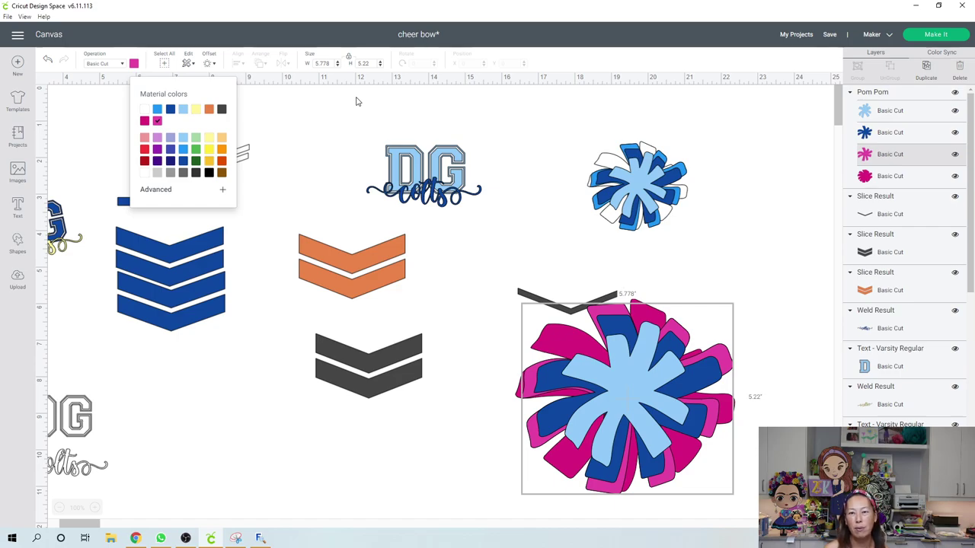
pyautogui.click(185, 111)
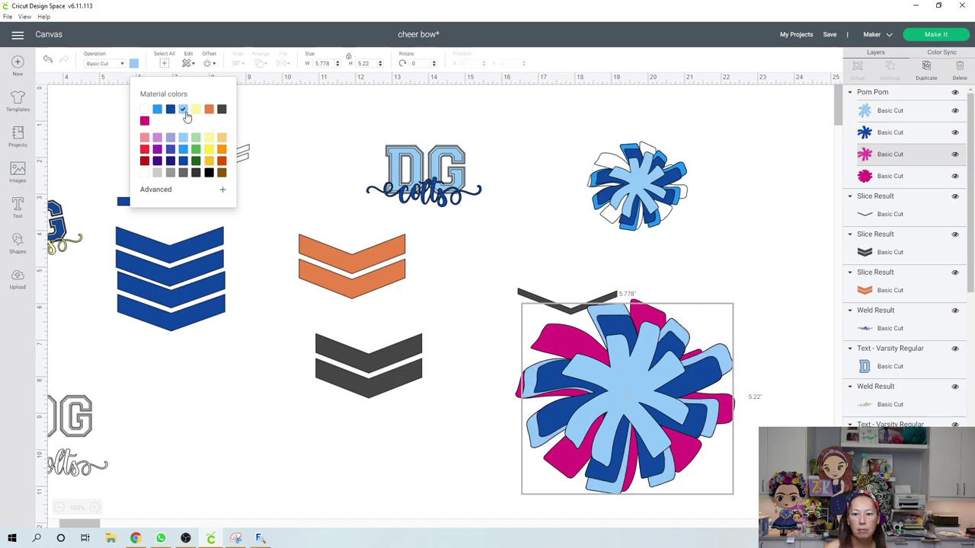
pyautogui.click(905, 184)
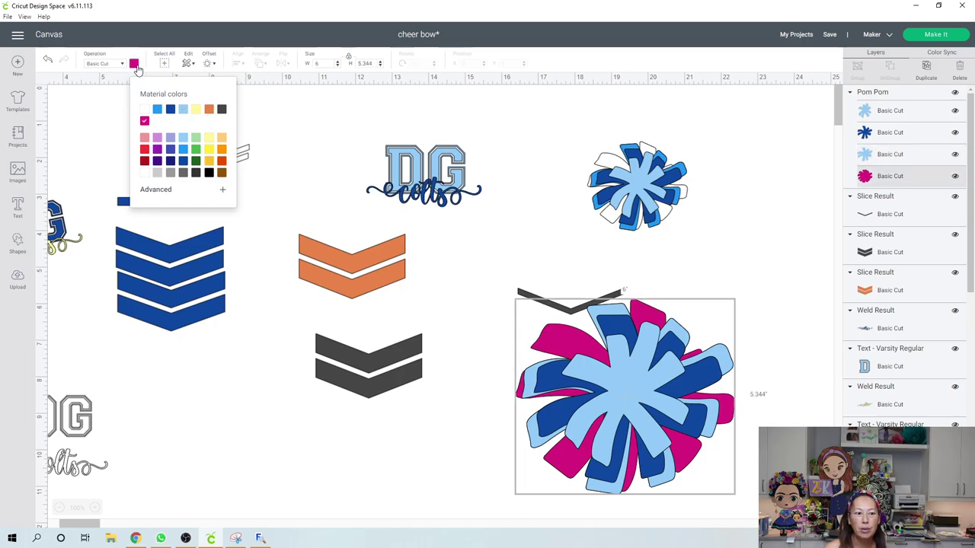
pyautogui.click(133, 64)
pyautogui.click(133, 64)
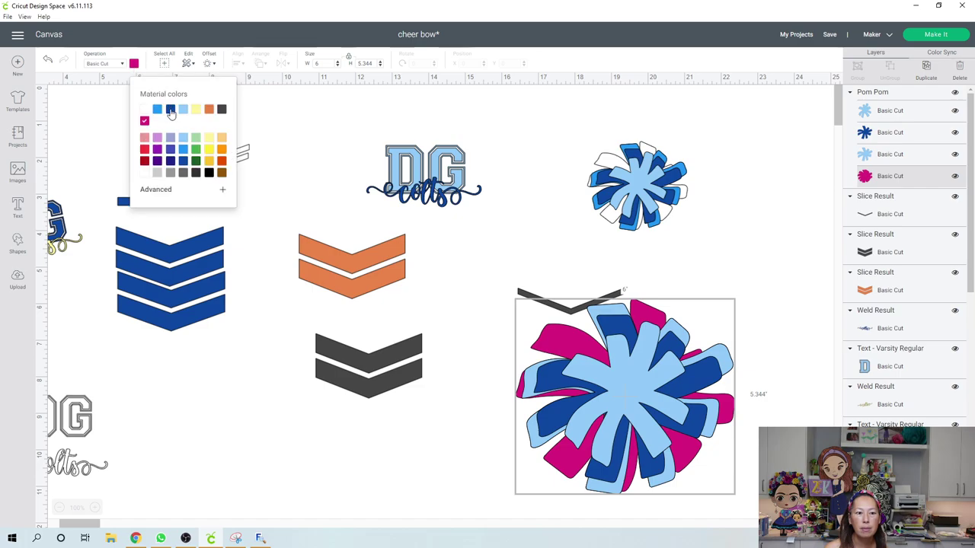
pyautogui.click(170, 109)
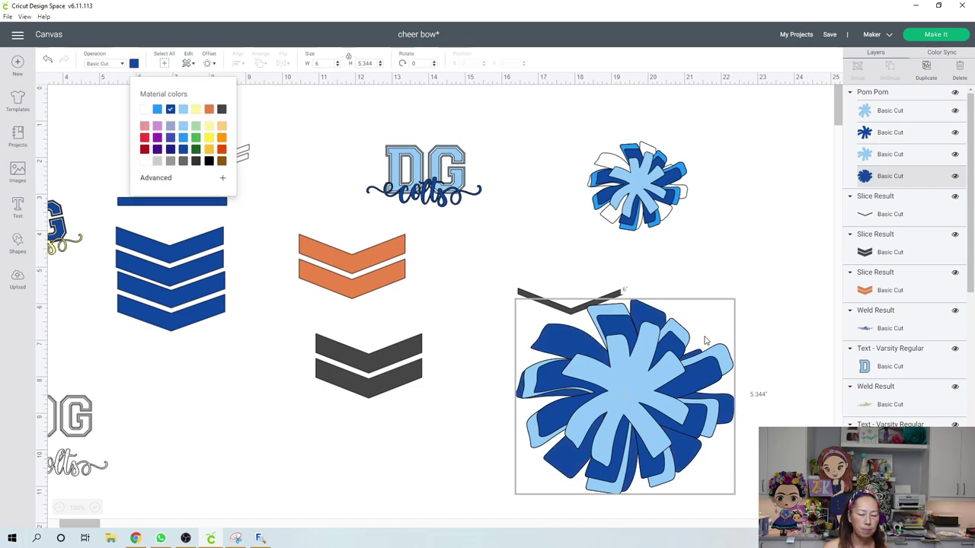
# Shrink the recolored pom-pom to about 2.28 by 2.03 inches and place it beside the first blue pom-pom.
pyautogui.scroll(-3, 695, 411)
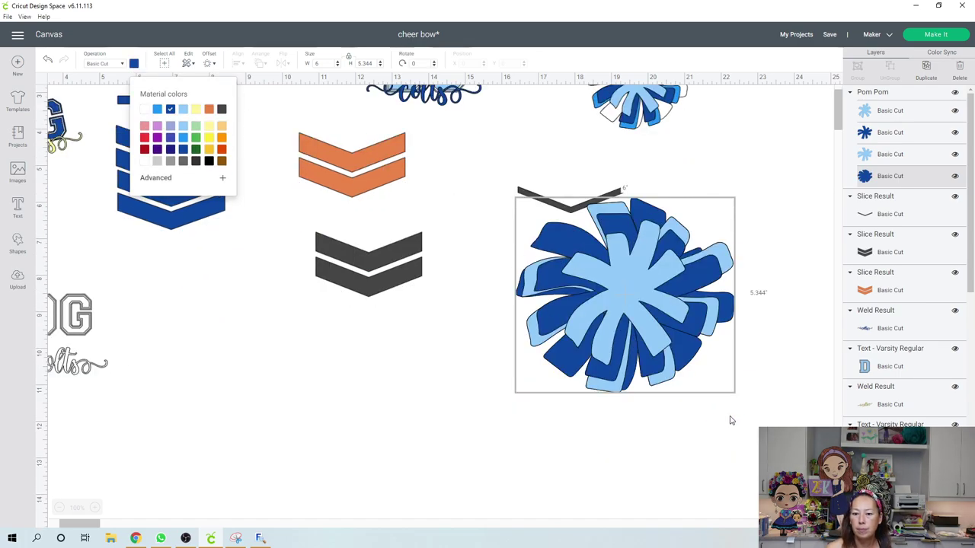
pyautogui.click(659, 331)
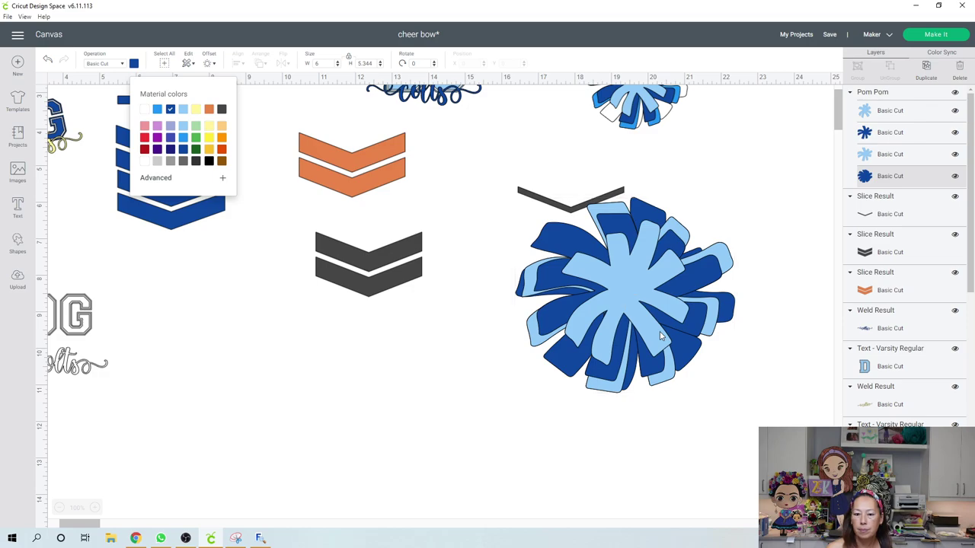
pyautogui.click(629, 290)
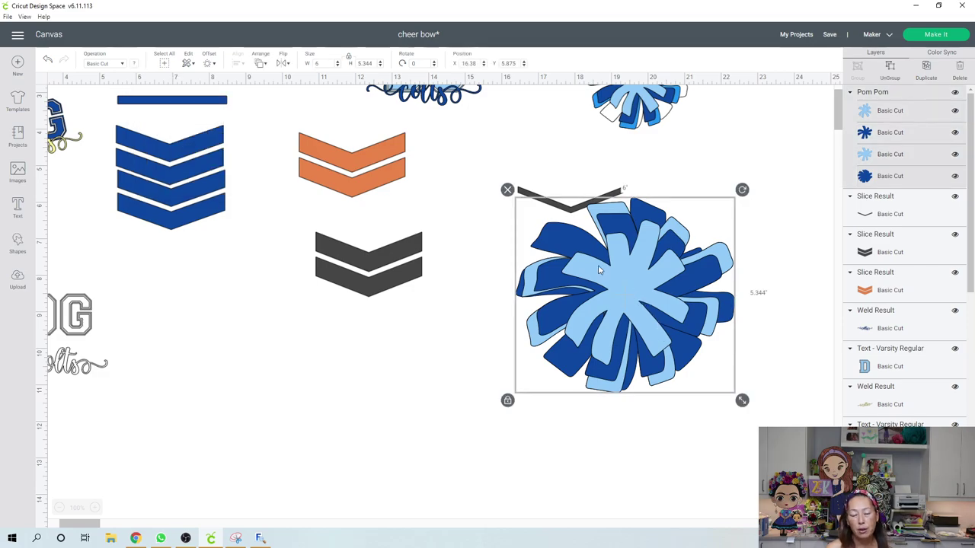
pyautogui.moveTo(747, 403); pyautogui.dragTo(618, 286)
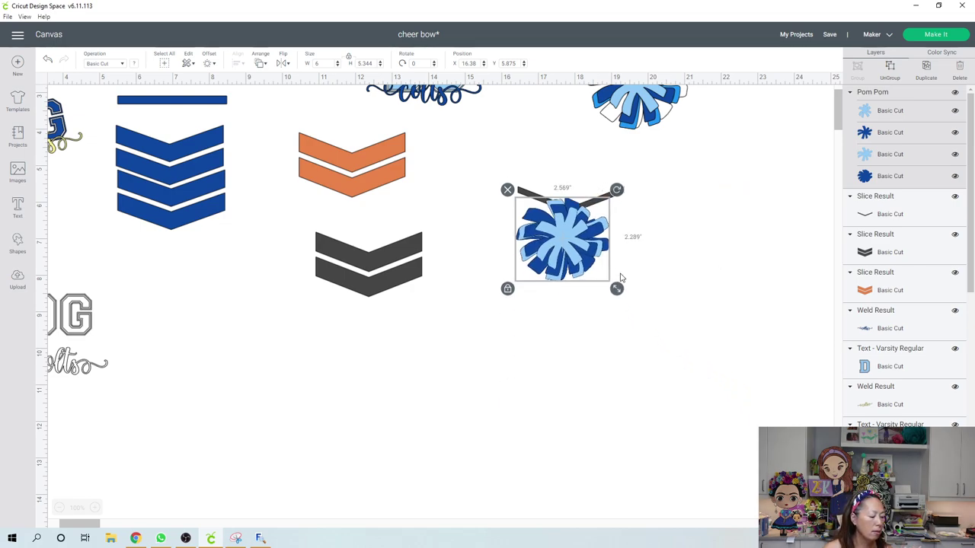
pyautogui.moveTo(620, 277); pyautogui.dragTo(694, 278)
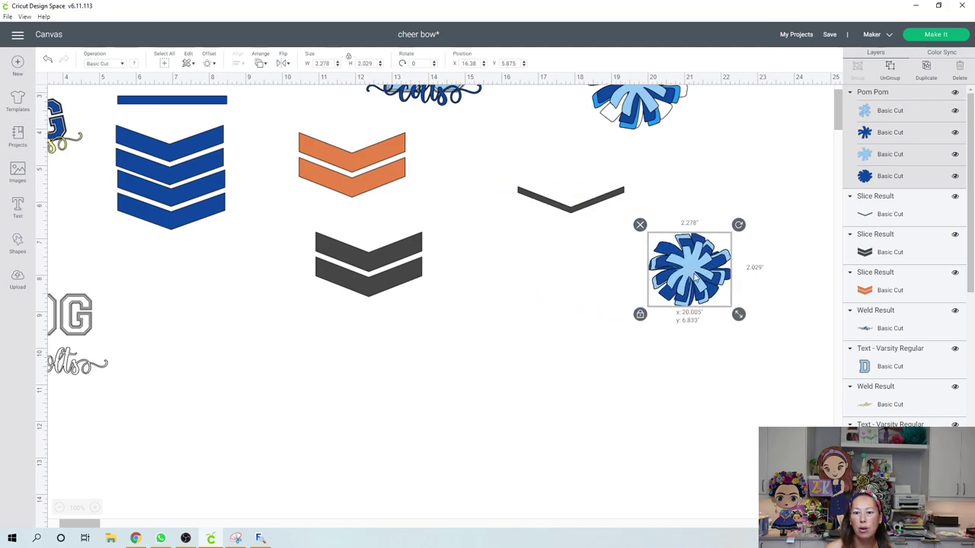
pyautogui.scroll(3, 693, 278)
pyautogui.moveTo(683, 384); pyautogui.dragTo(727, 209)
pyautogui.click(617, 200)
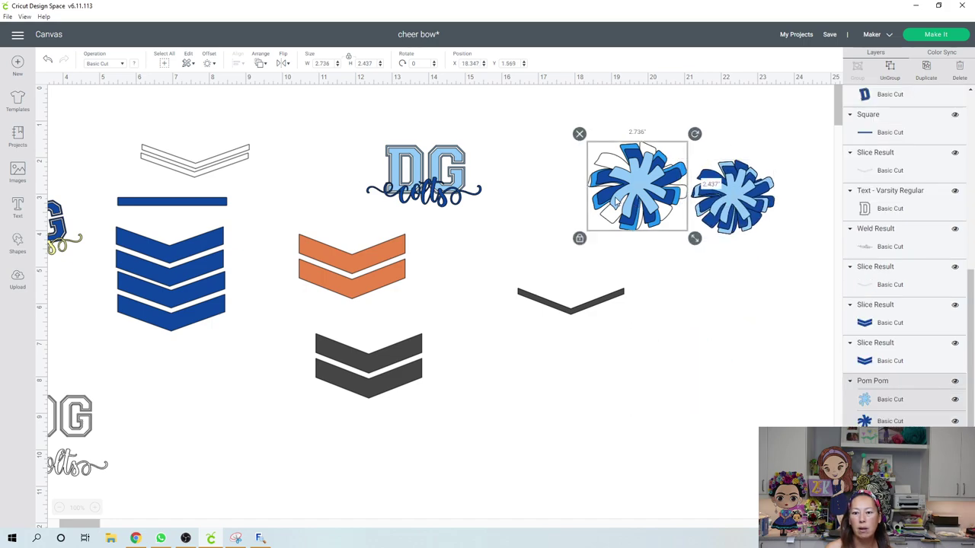
pyautogui.click(728, 206)
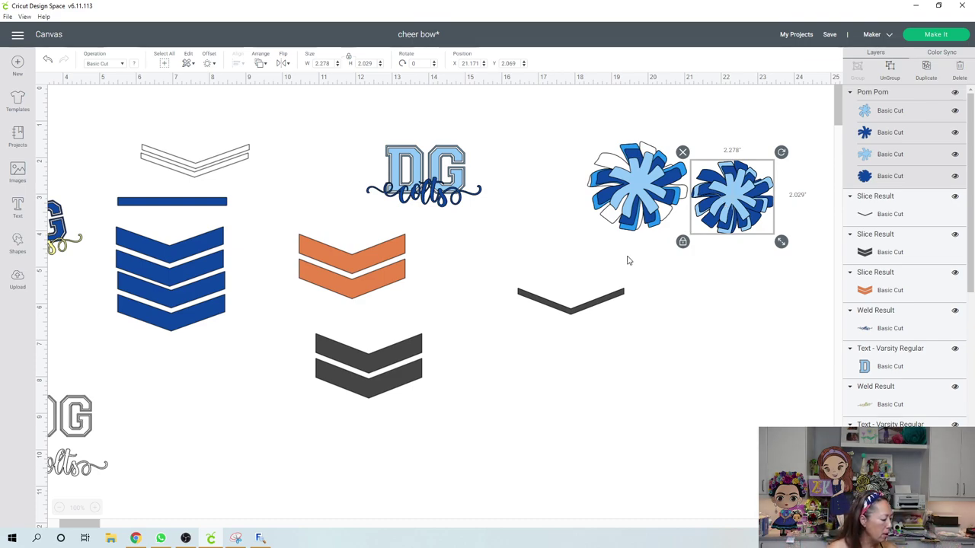
# Add a square below the thin gray chevron and flatten it with unlocked proportions into a bar about 3.06 by 0.21 inches.
pyautogui.click(174, 202)
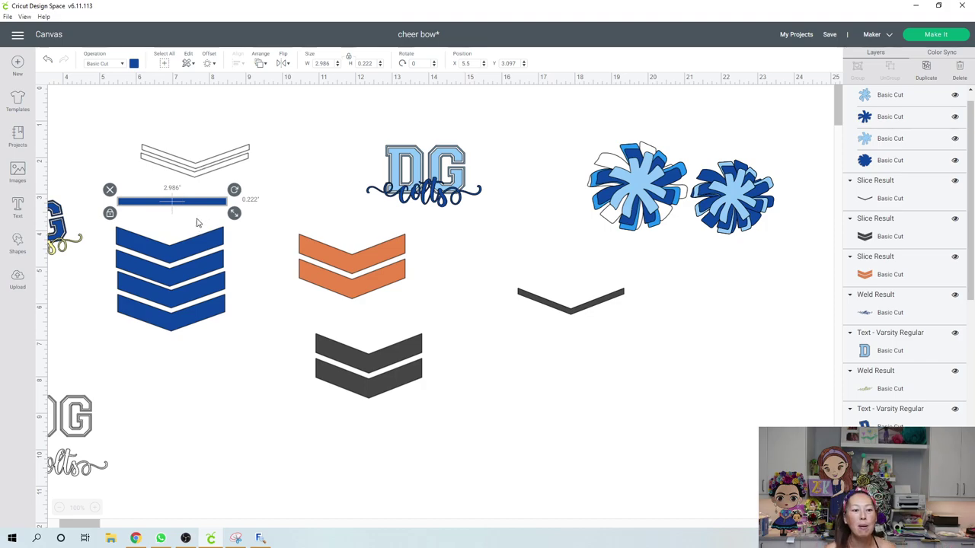
pyautogui.click(18, 248)
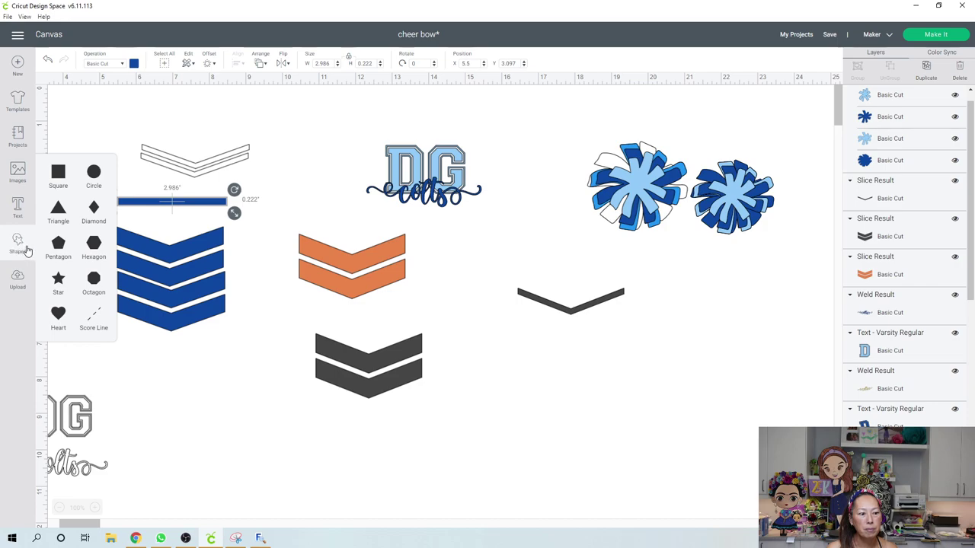
pyautogui.click(59, 174)
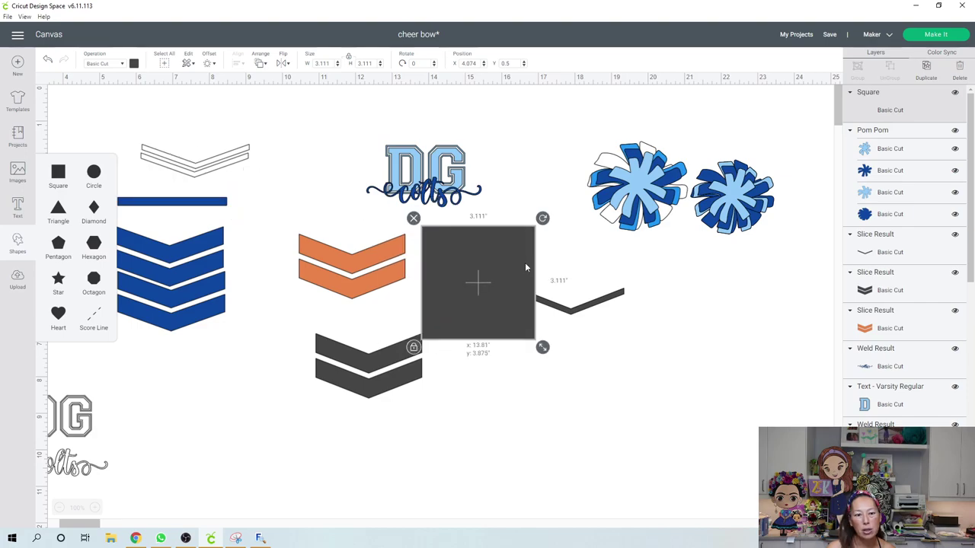
pyautogui.click(554, 371)
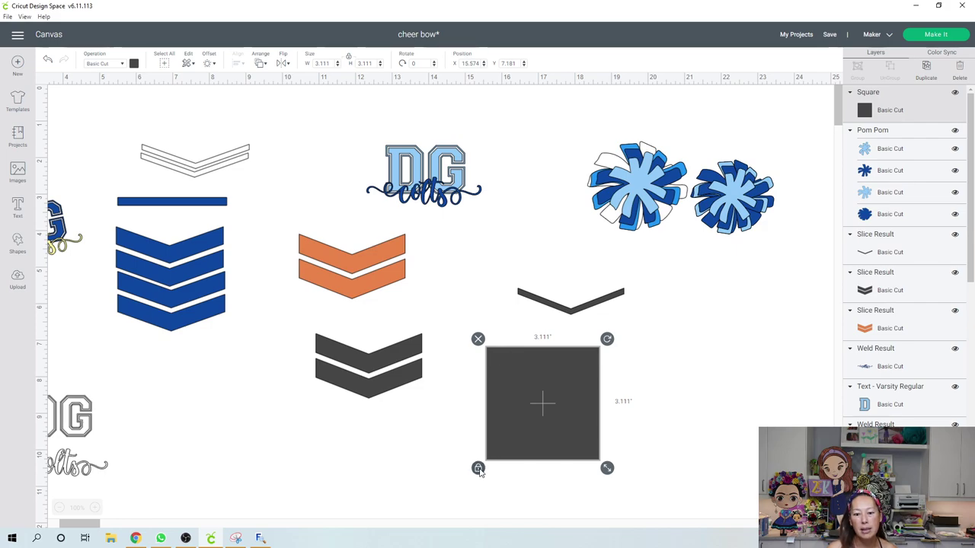
pyautogui.moveTo(607, 467); pyautogui.dragTo(606, 365)
pyautogui.moveTo(605, 363); pyautogui.dragTo(605, 361)
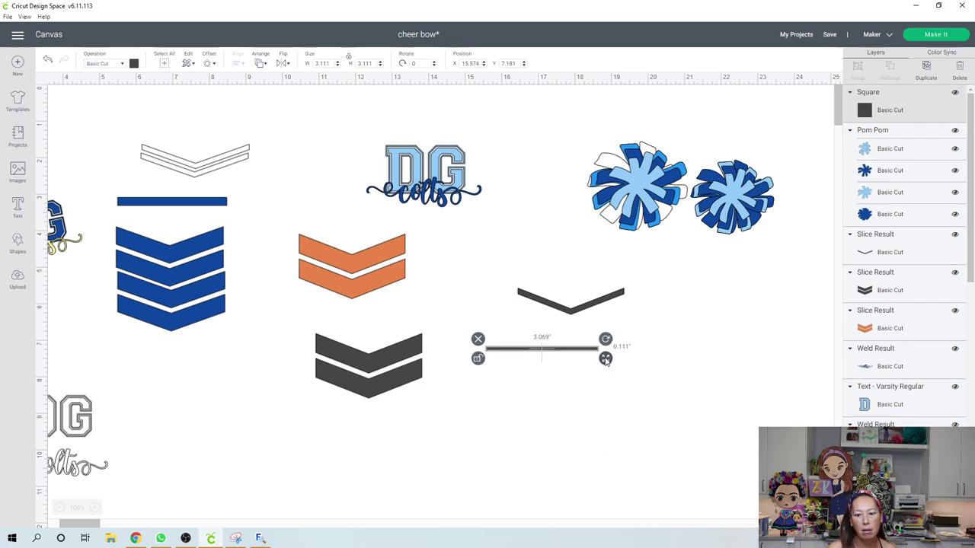
pyautogui.click(173, 203)
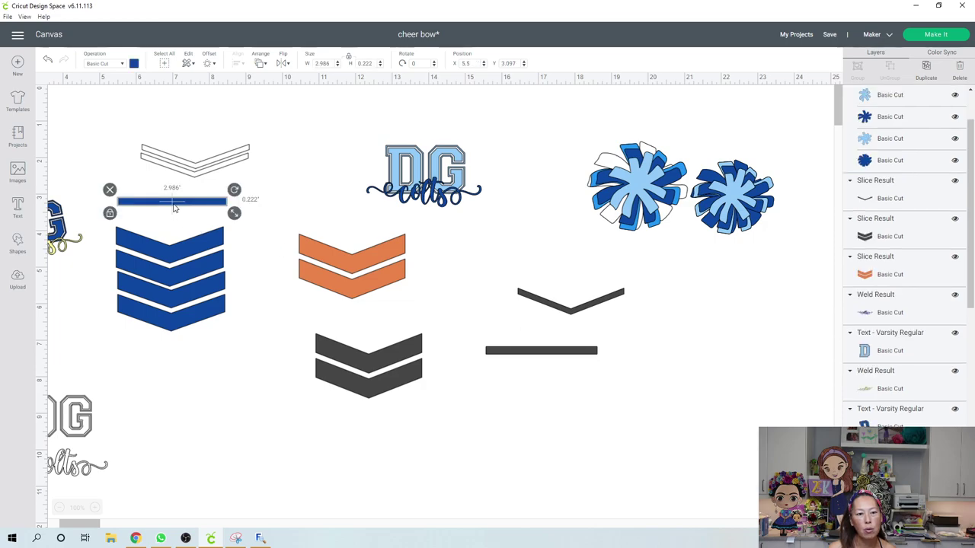
pyautogui.click(524, 351)
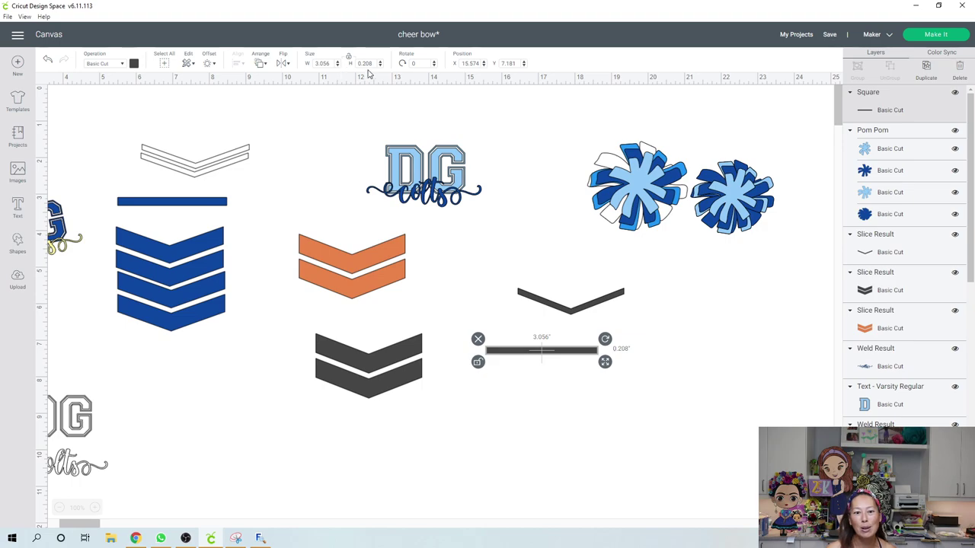
pyautogui.click(582, 399)
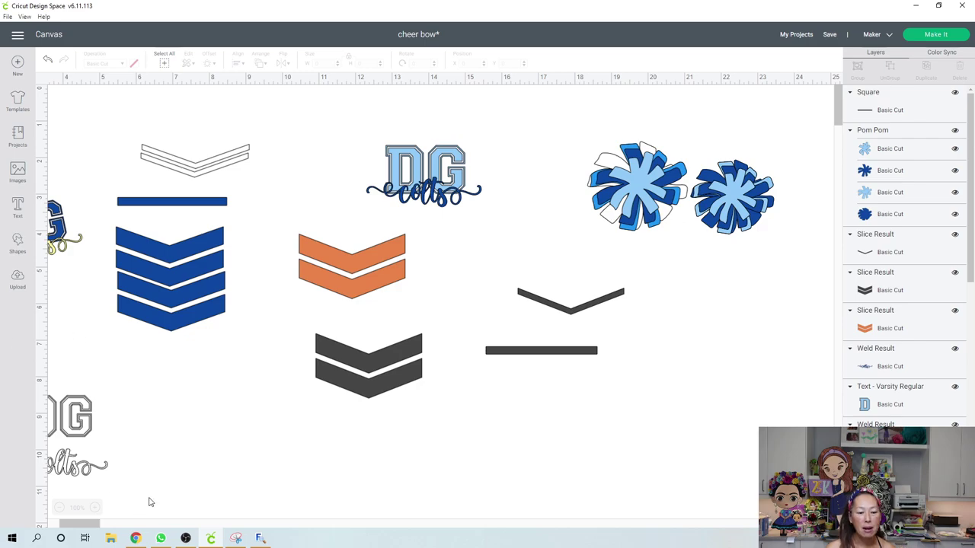
# Move the yellow "colts" script off the far-left DG to the empty area above the blue pom-poms.
pyautogui.click(50, 254)
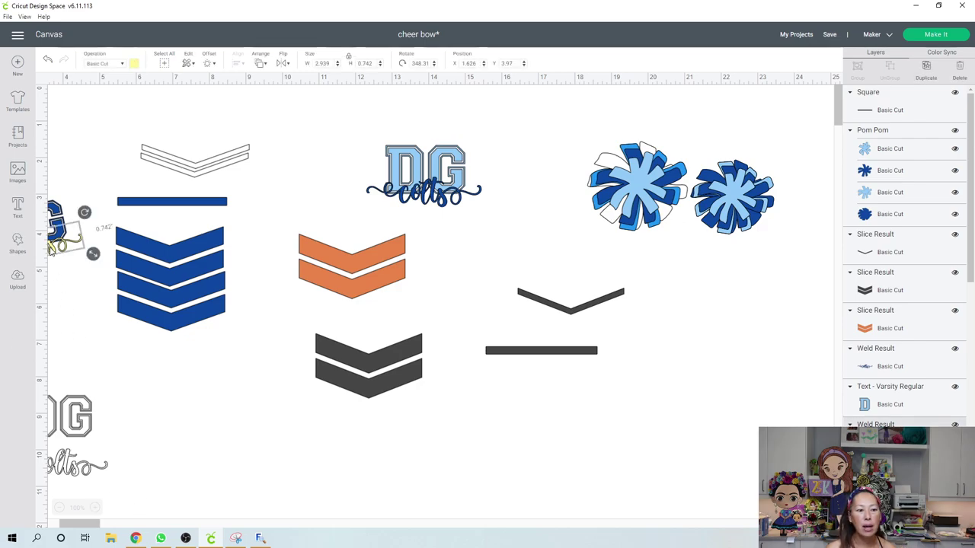
pyautogui.moveTo(51, 254); pyautogui.dragTo(181, 257)
pyautogui.moveTo(259, 255); pyautogui.dragTo(560, 137)
pyautogui.click(539, 166)
pyautogui.click(537, 125)
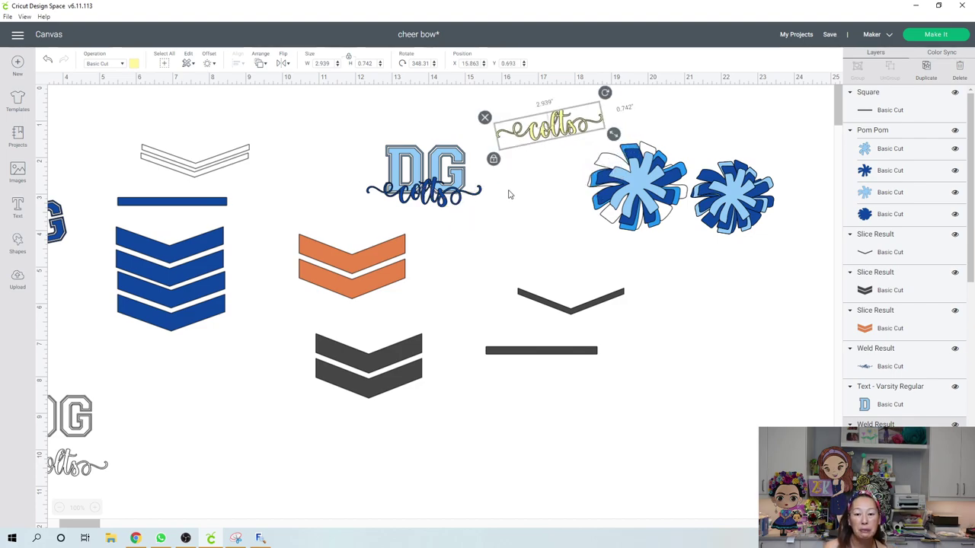